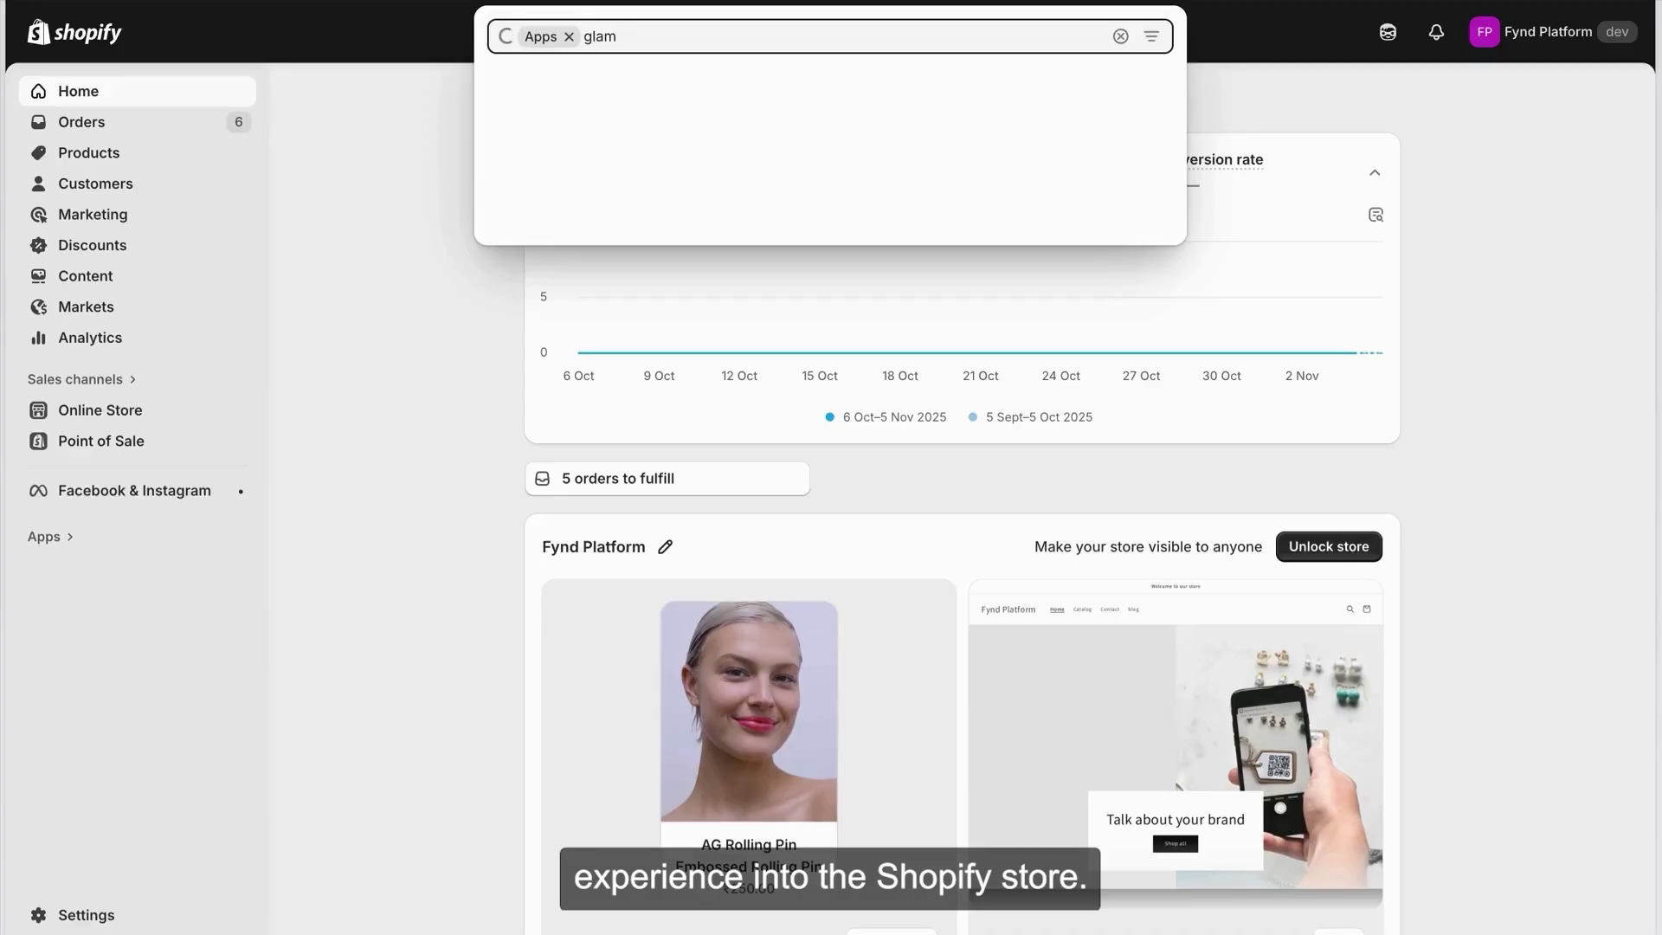
# Search the Shopify App Store for "glamar" and install the GlamAR: AI Face Skin Analysis app with the requested data access.
pyautogui.write('r')
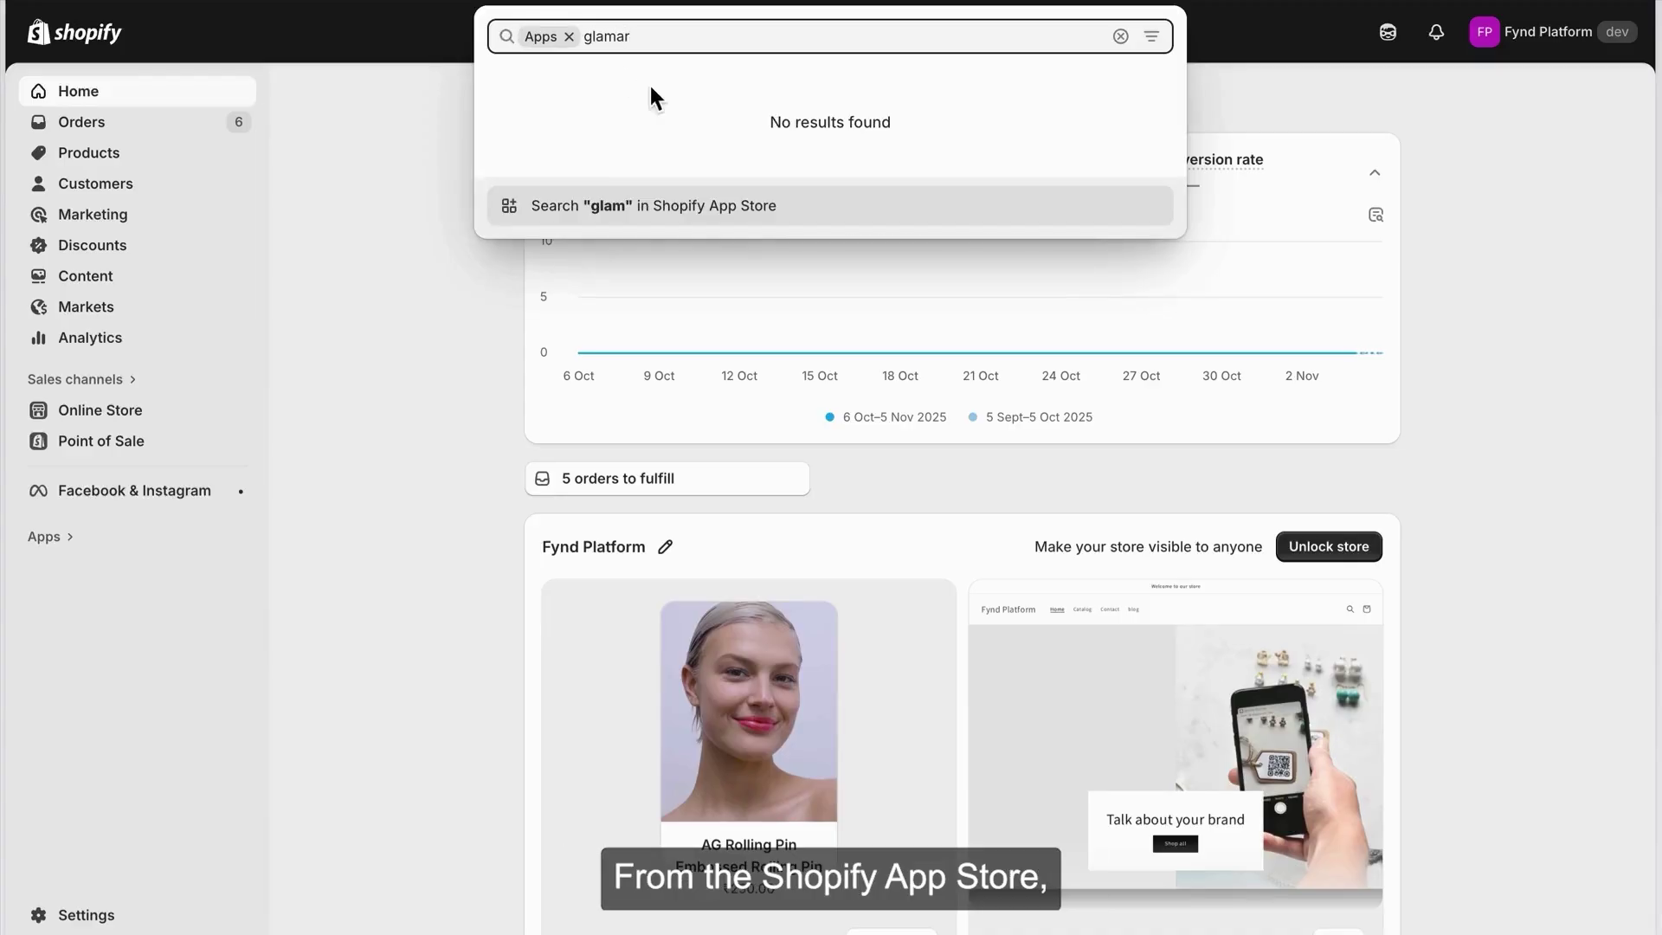
pyautogui.click(670, 212)
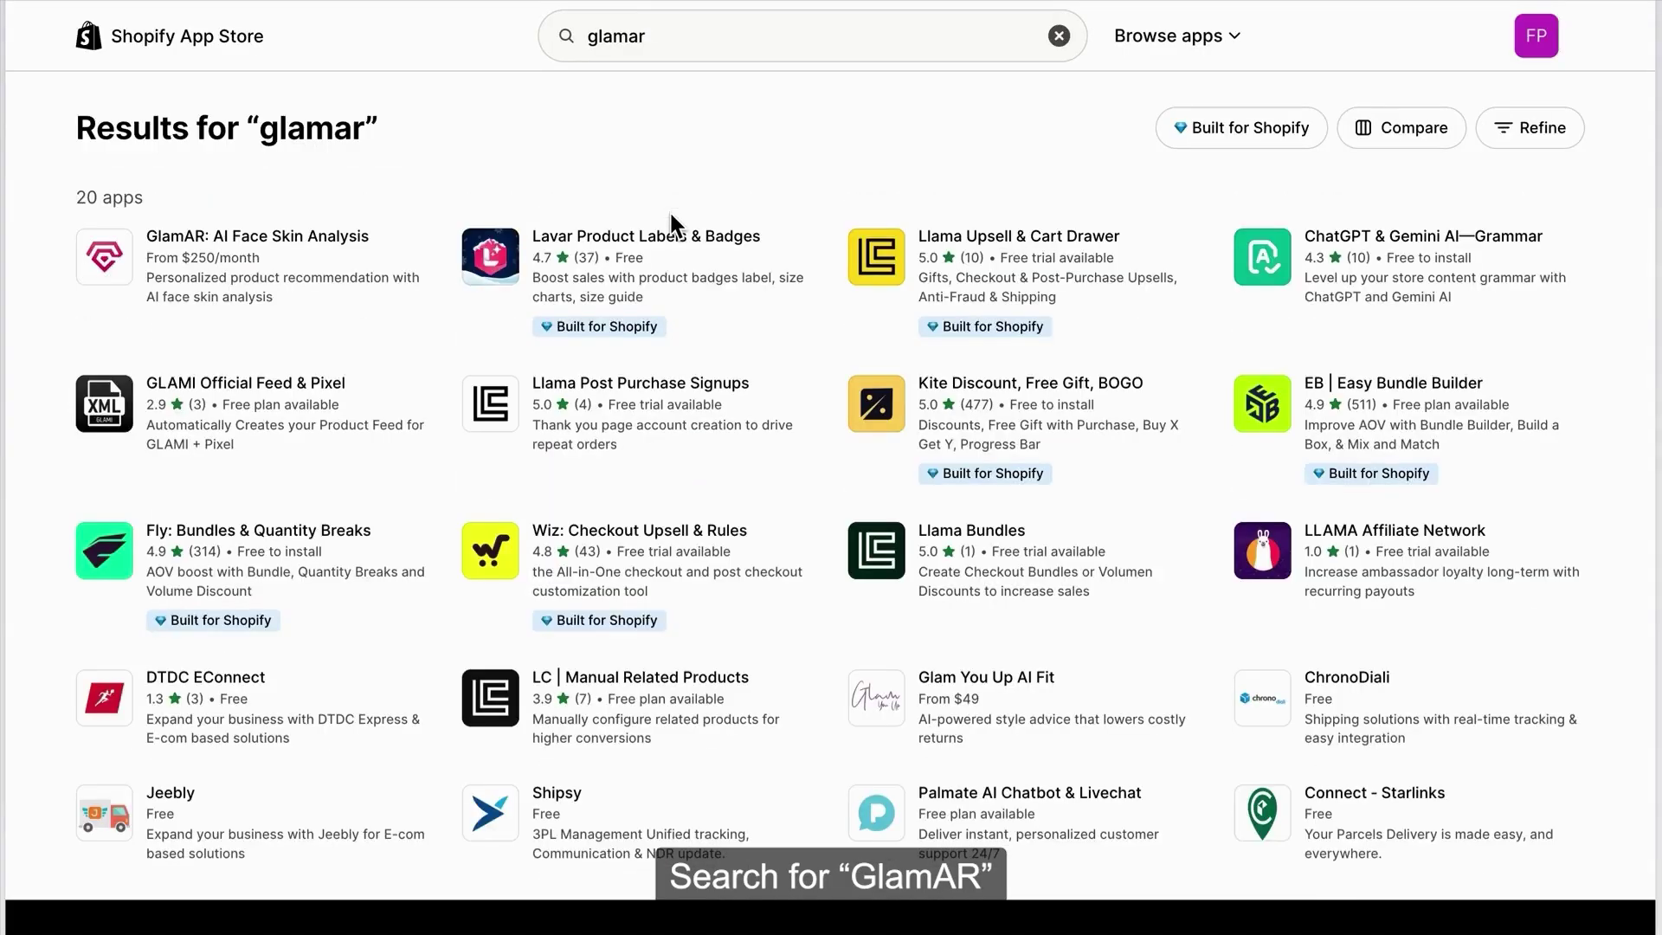
pyautogui.click(252, 281)
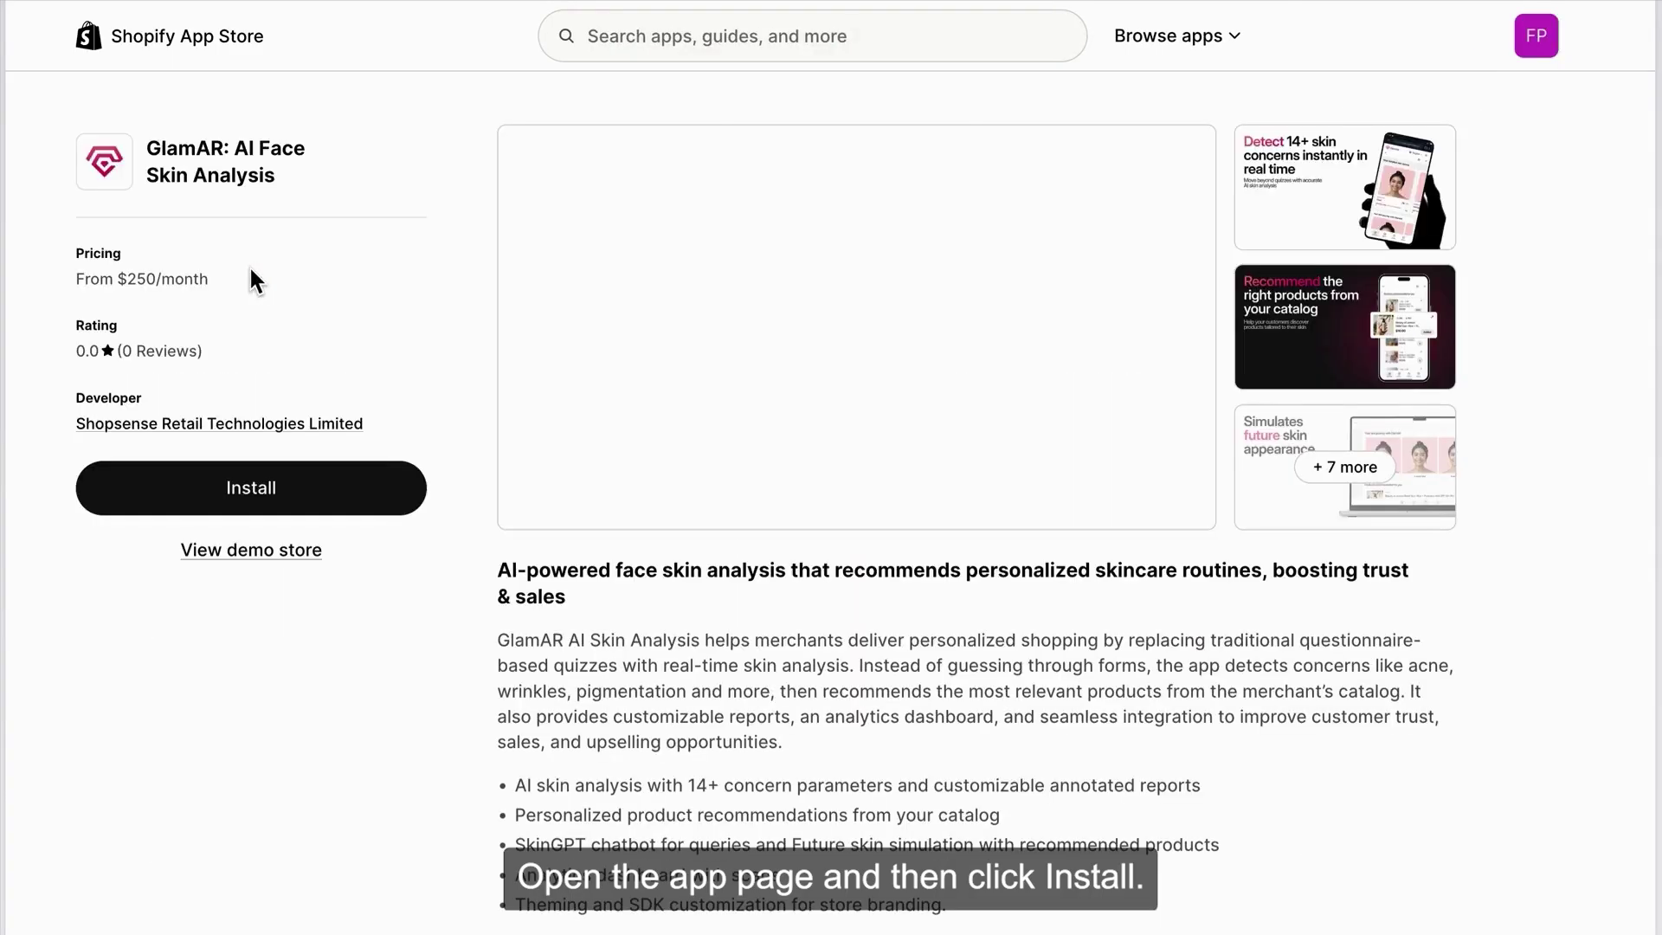
pyautogui.click(316, 500)
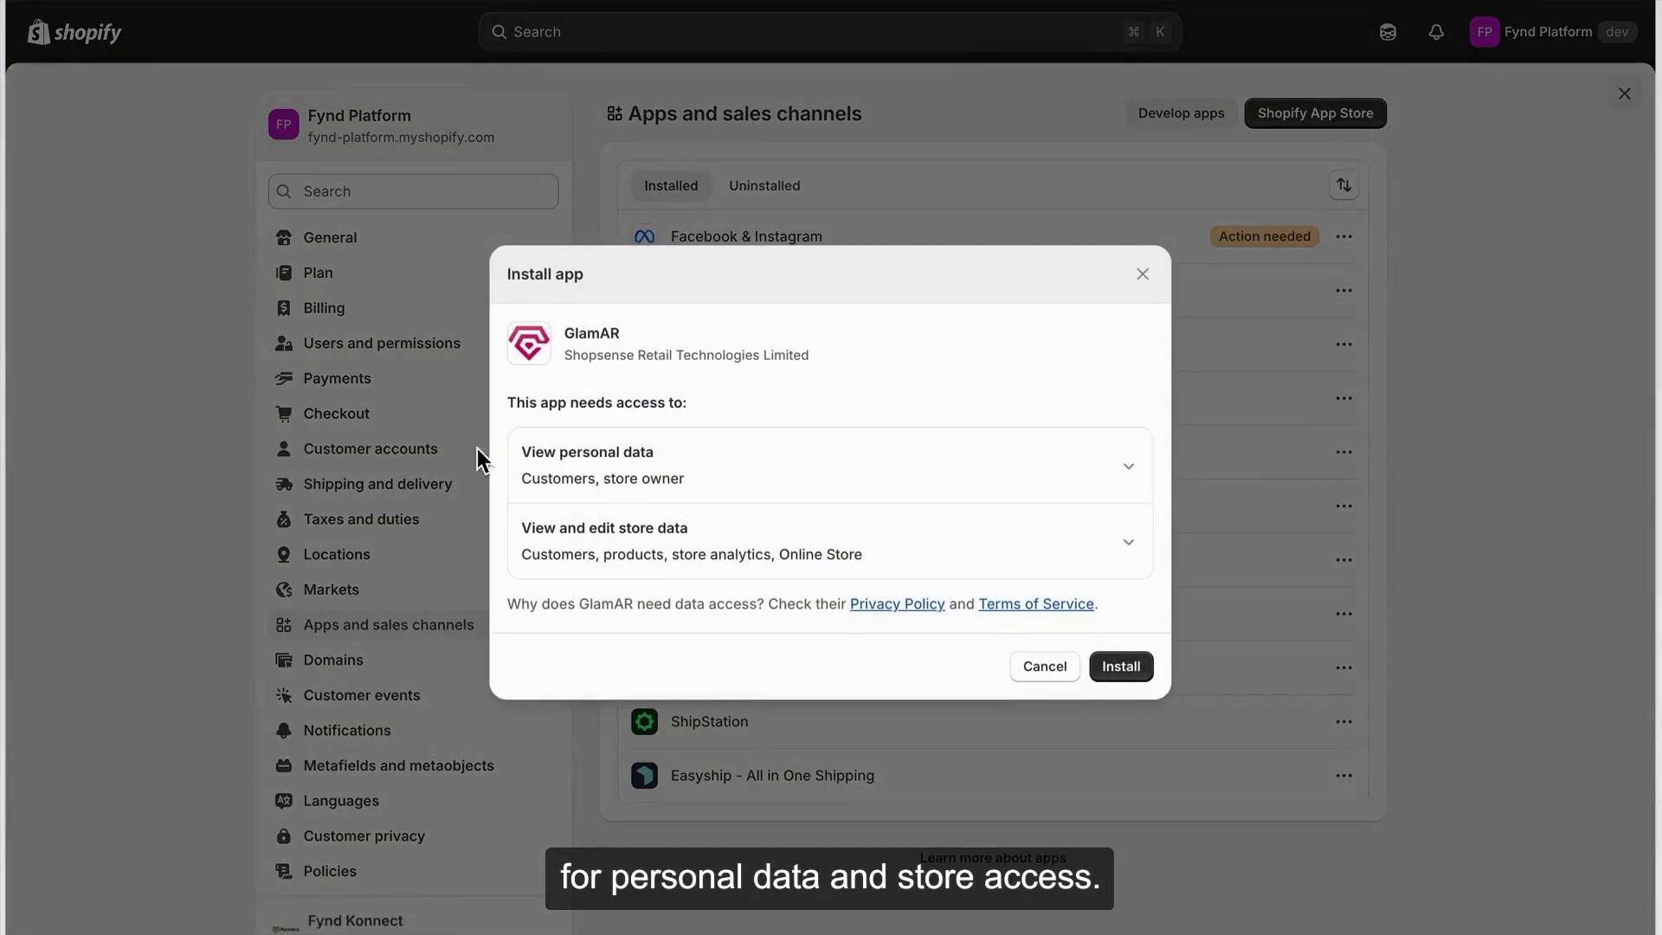
pyautogui.click(1125, 671)
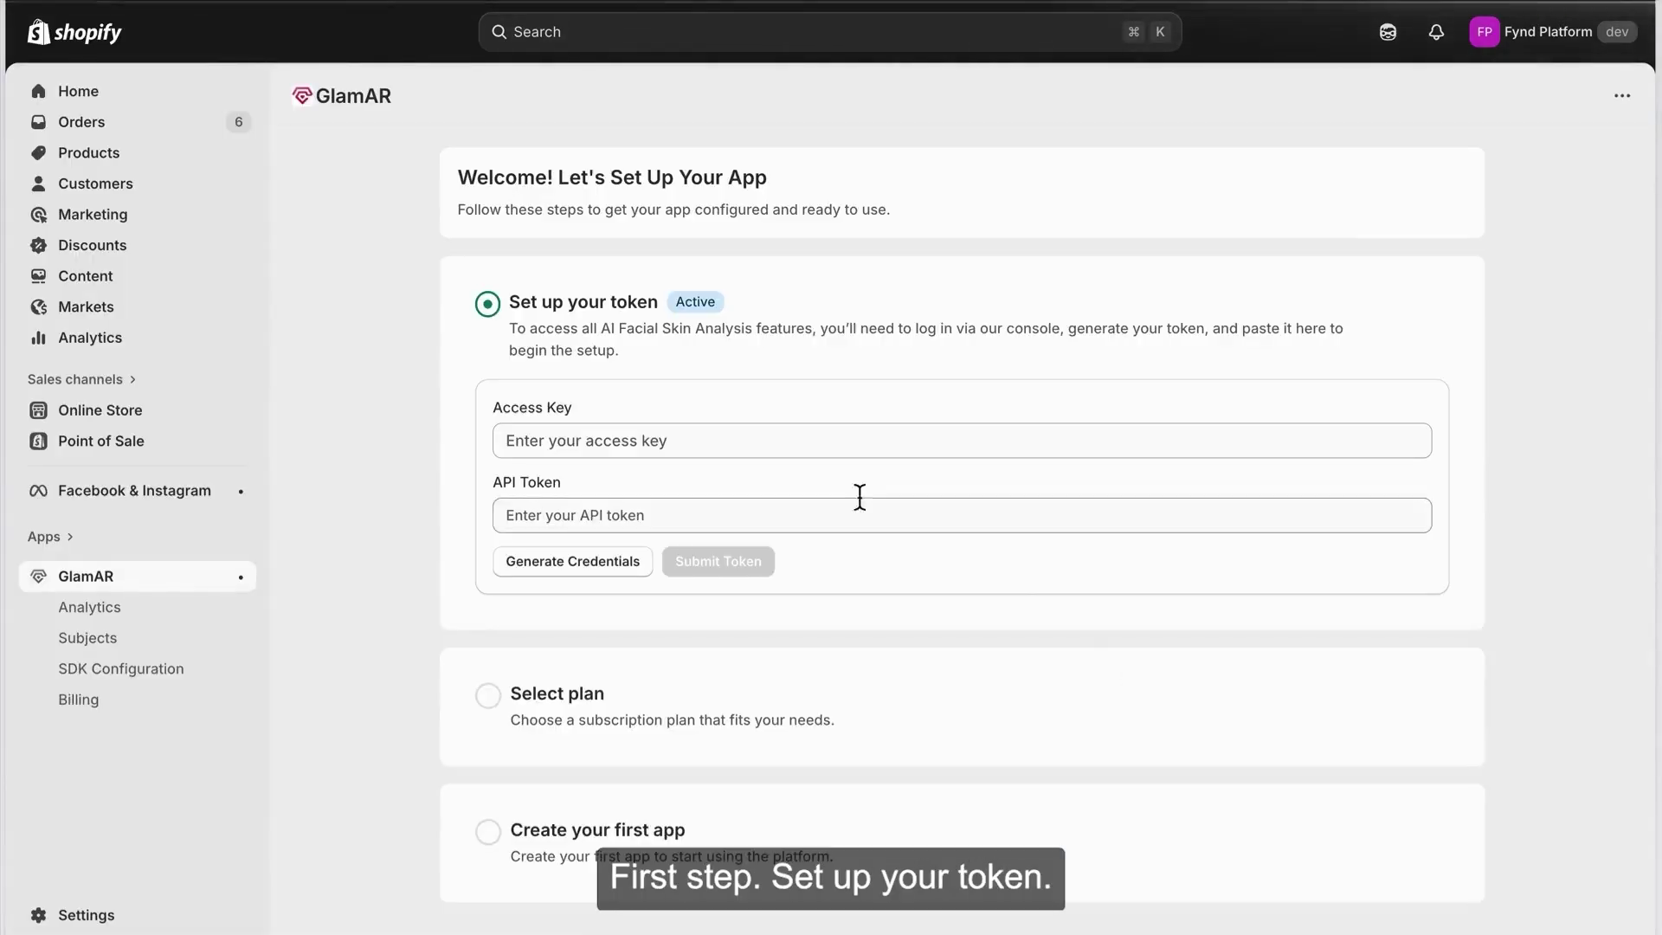
# Go to the PixelBin token page from GlamAR's token setup and create a token named "Glamar".
pyautogui.click(568, 561)
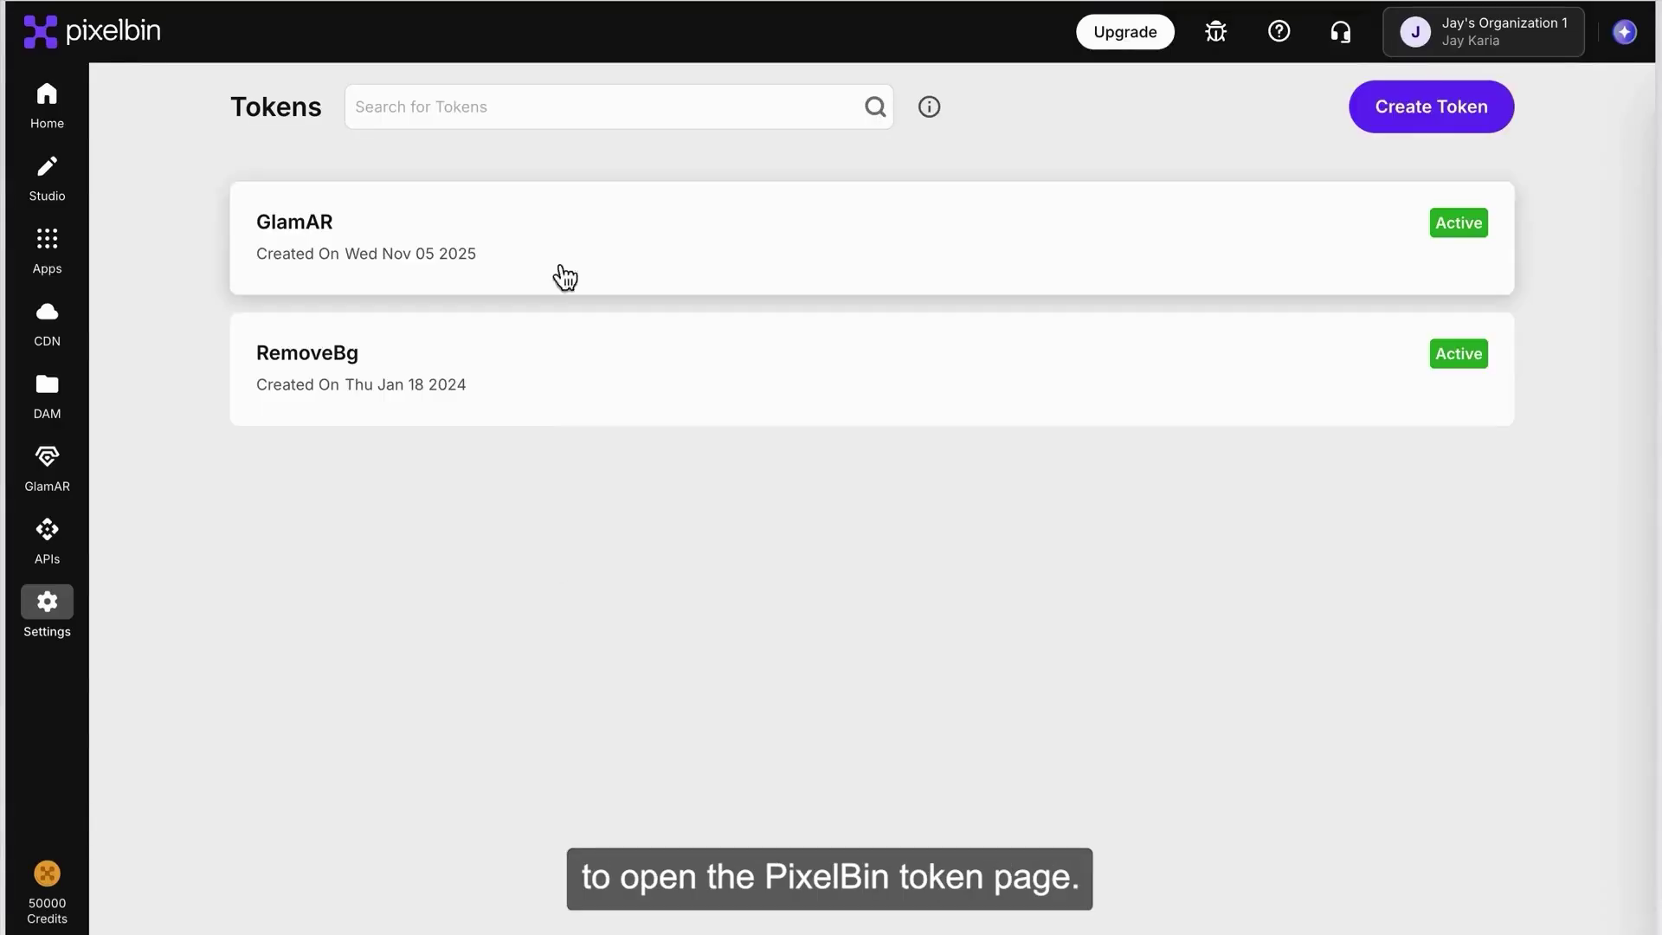
pyautogui.click(1374, 115)
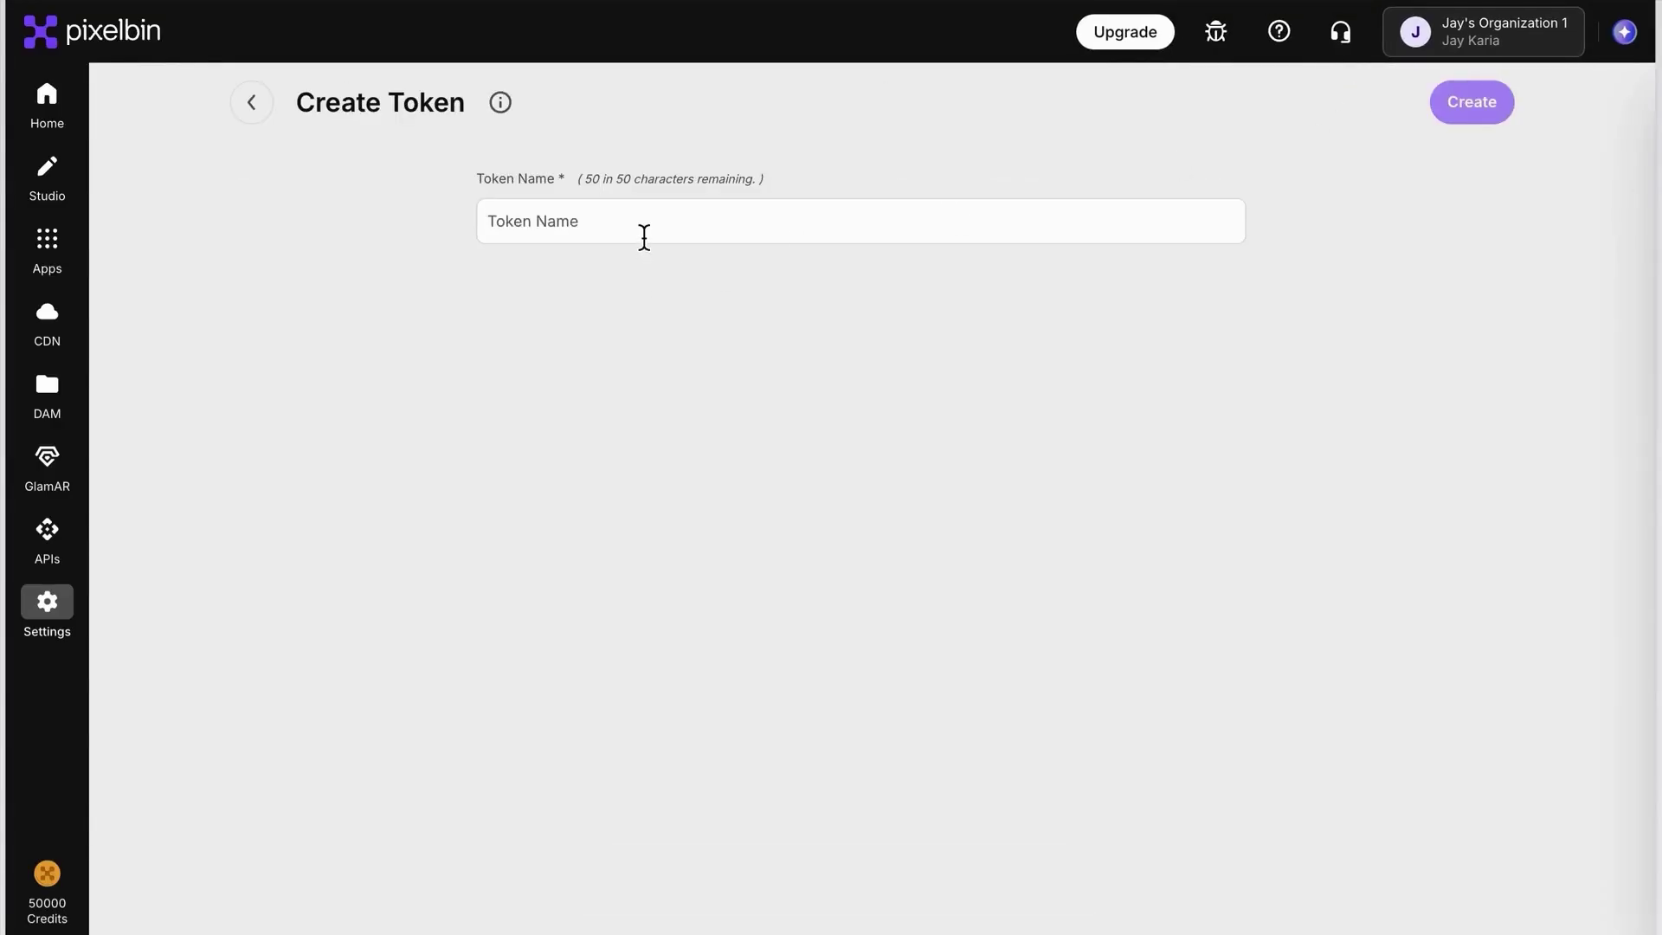
pyautogui.write('Glamar')
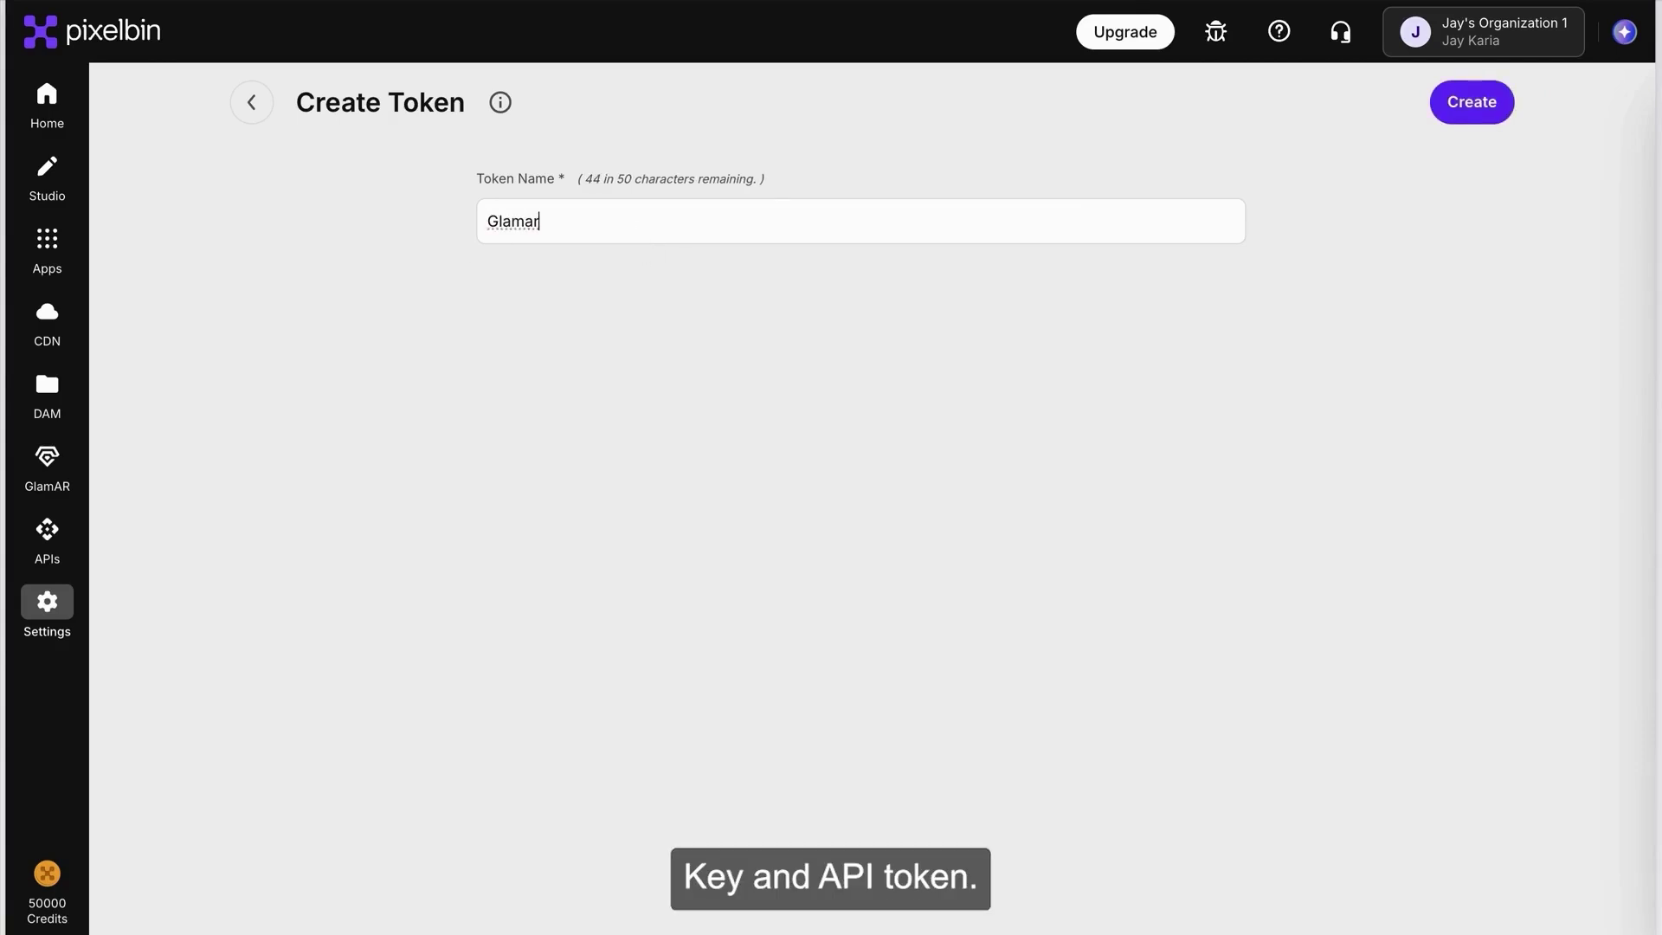
pyautogui.click(1488, 103)
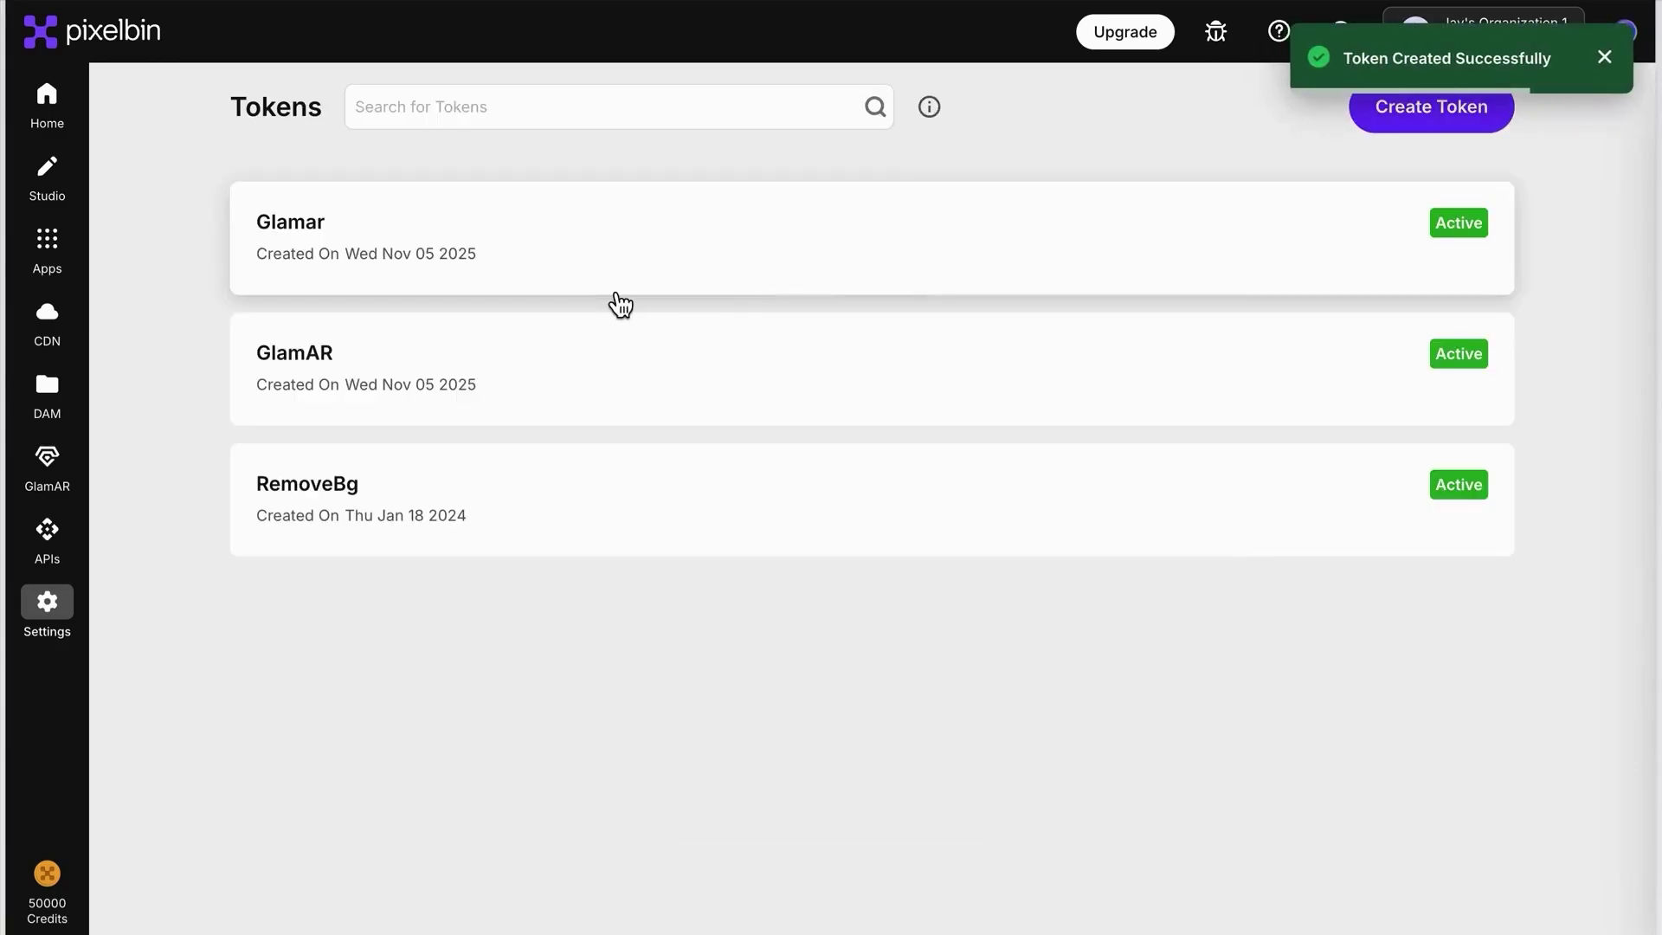
# Copy the access key of the new Glamar token and paste it into GlamAR's Access Key field in Shopify.
pyautogui.click(614, 281)
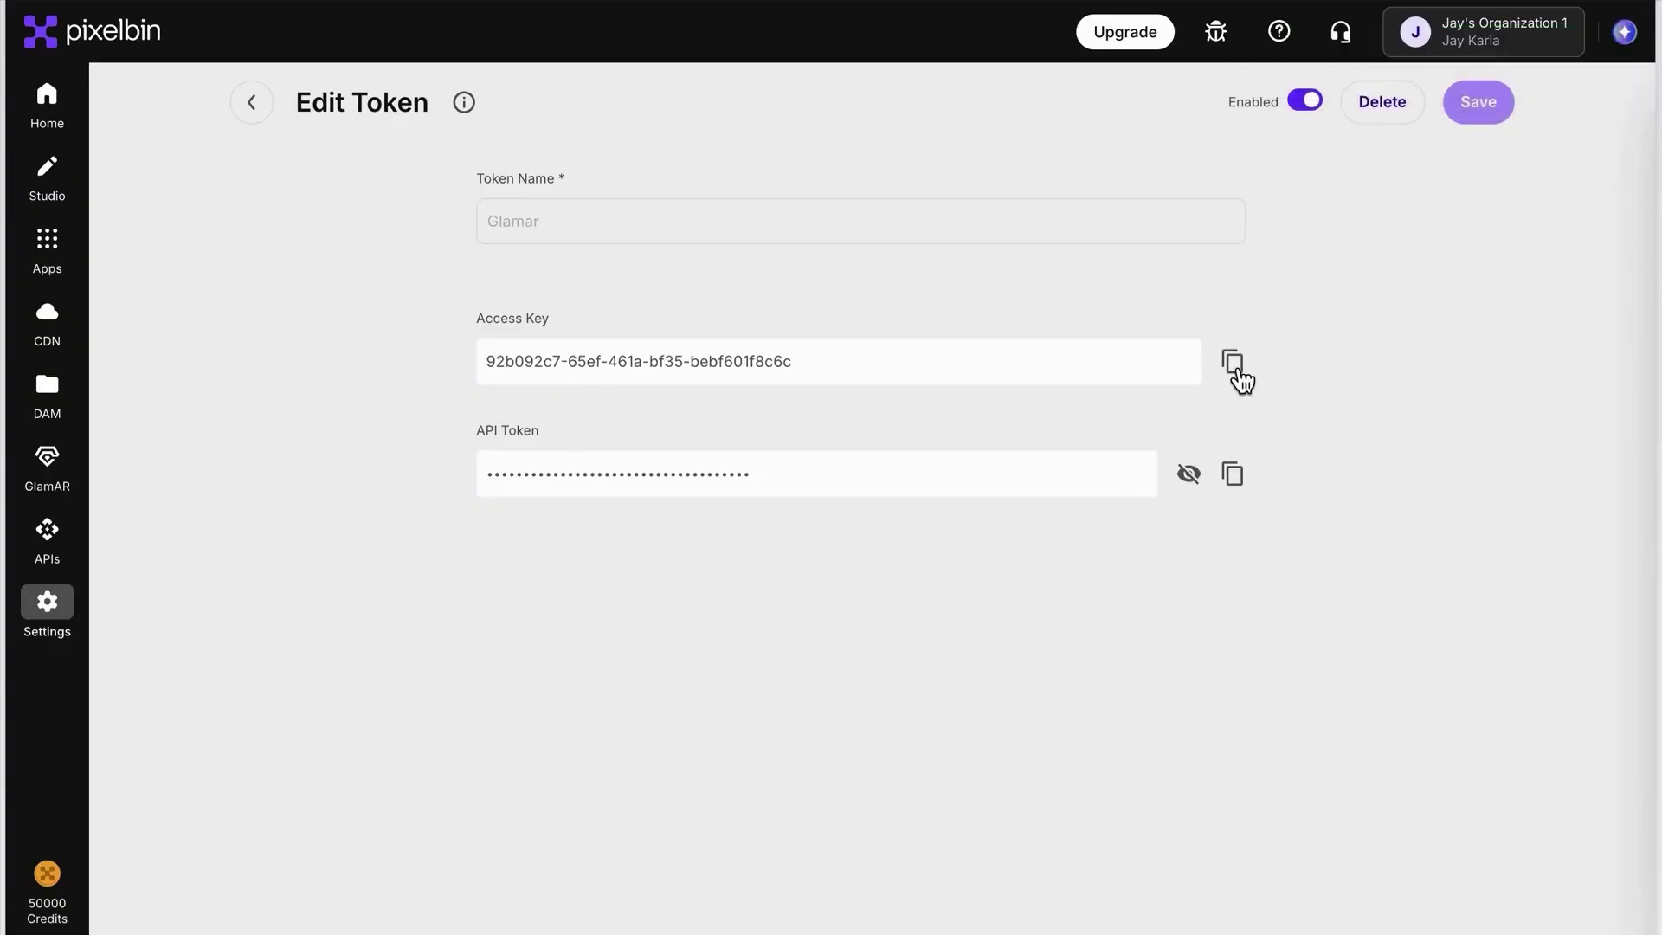
pyautogui.click(1232, 362)
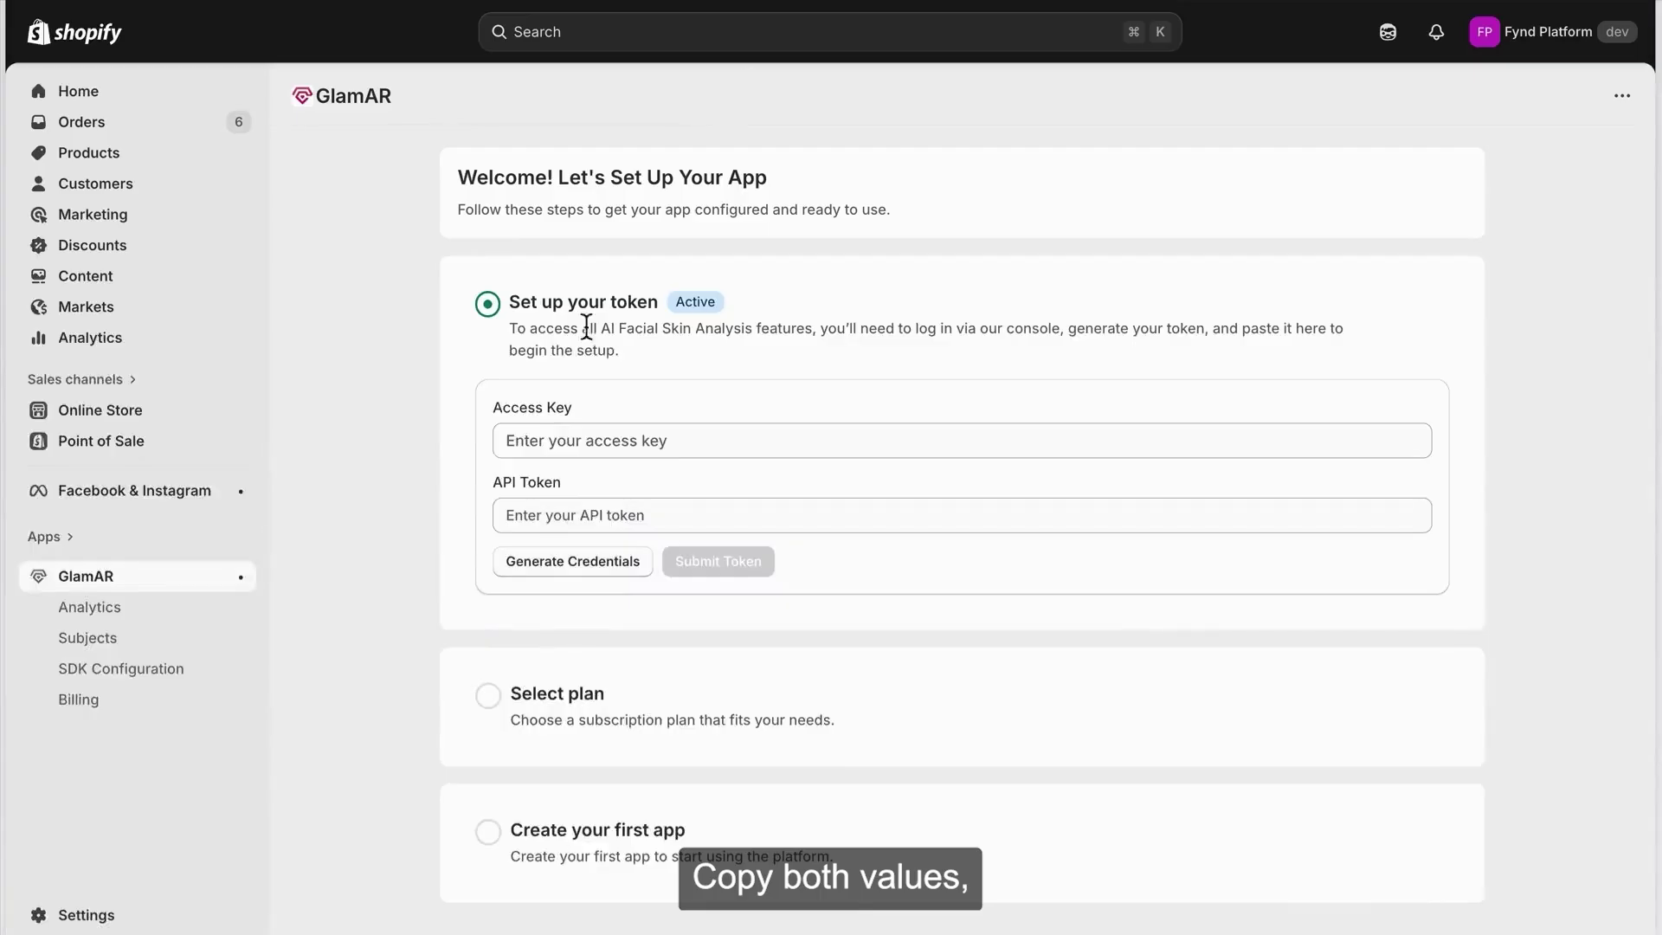
pyautogui.click(531, 448)
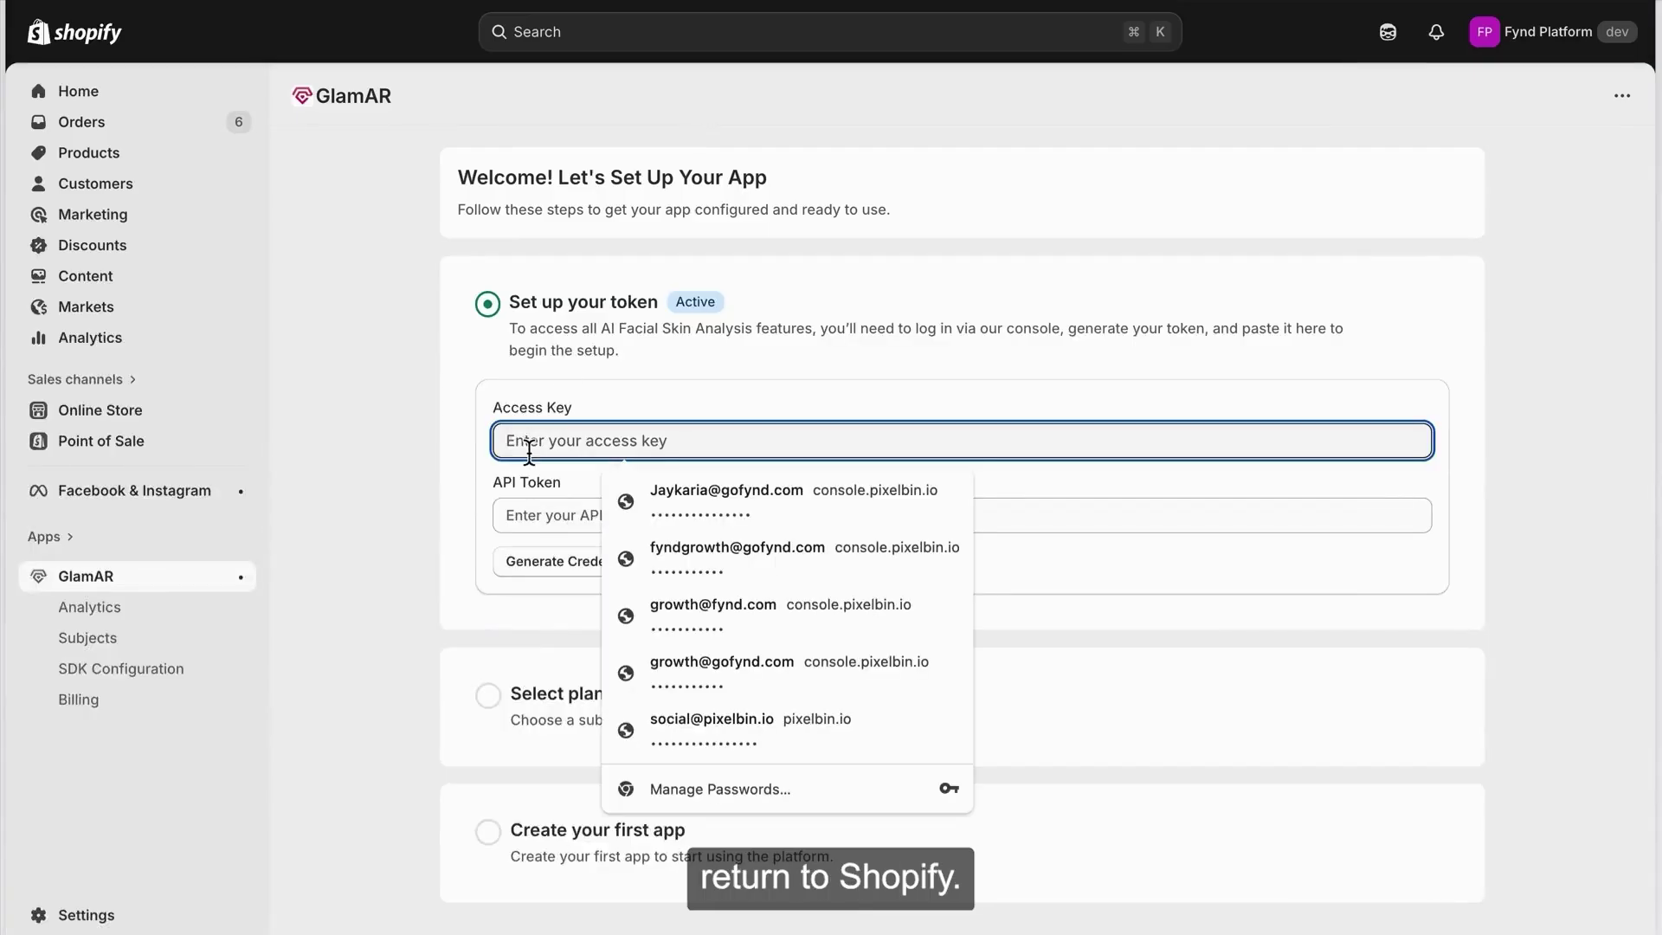
pyautogui.press('super+v')
# Copy the API token from PixelBin into GlamAR's API Token field, submit the credentials, and decline saving the password.
pyautogui.click(530, 514)
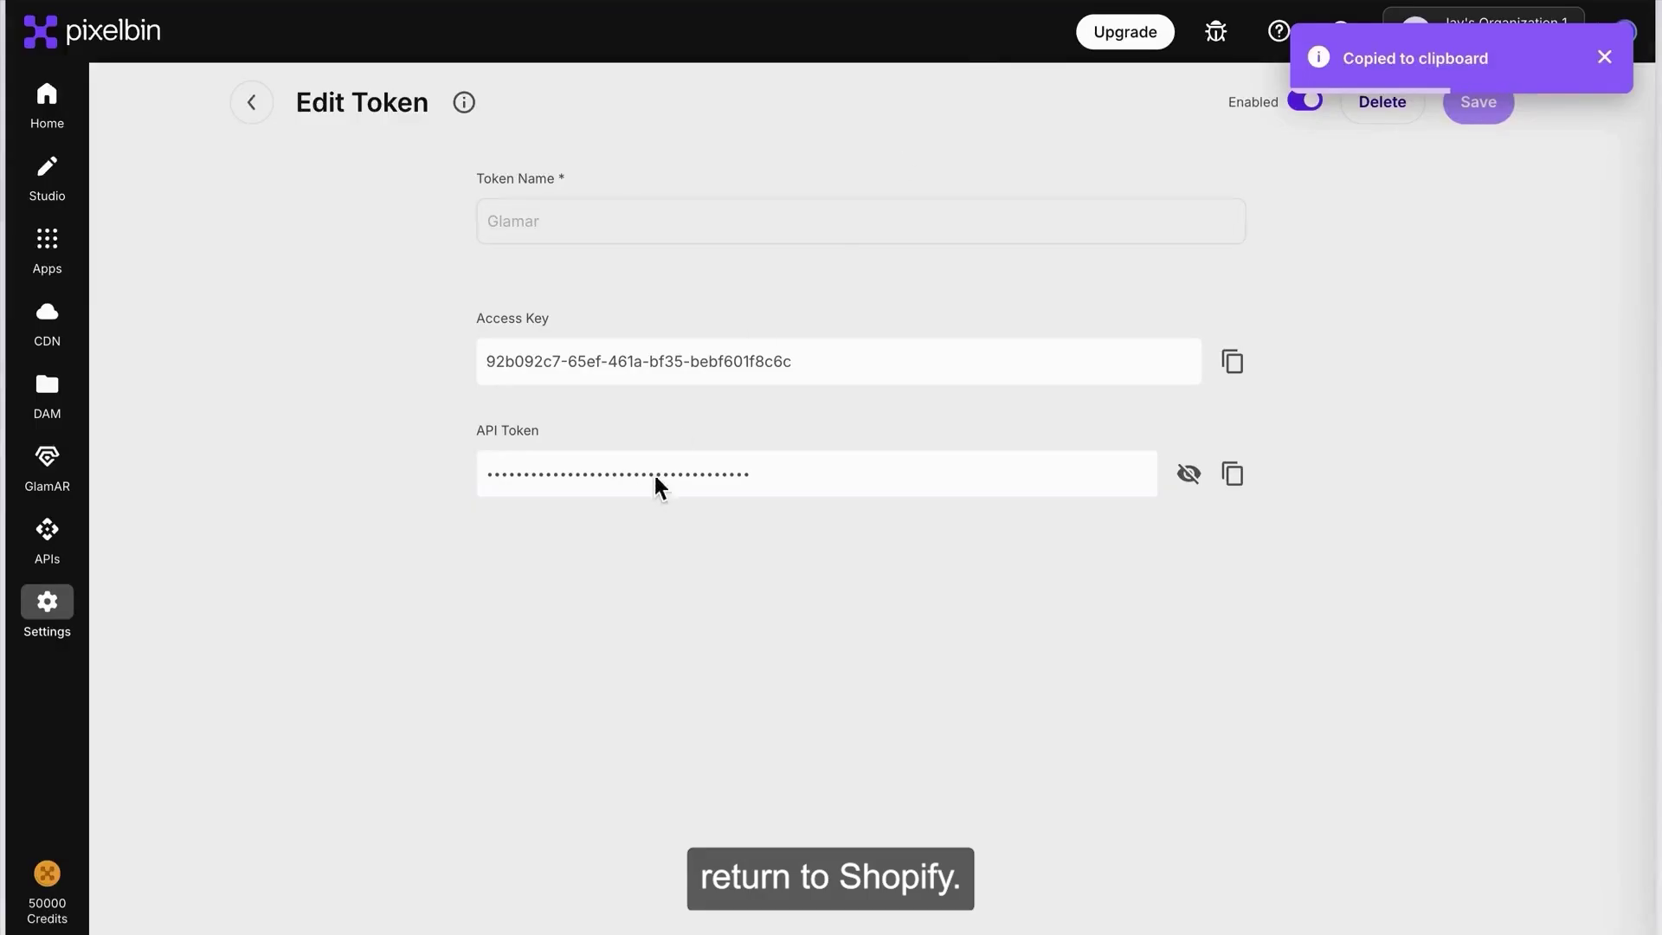
pyautogui.click(1237, 475)
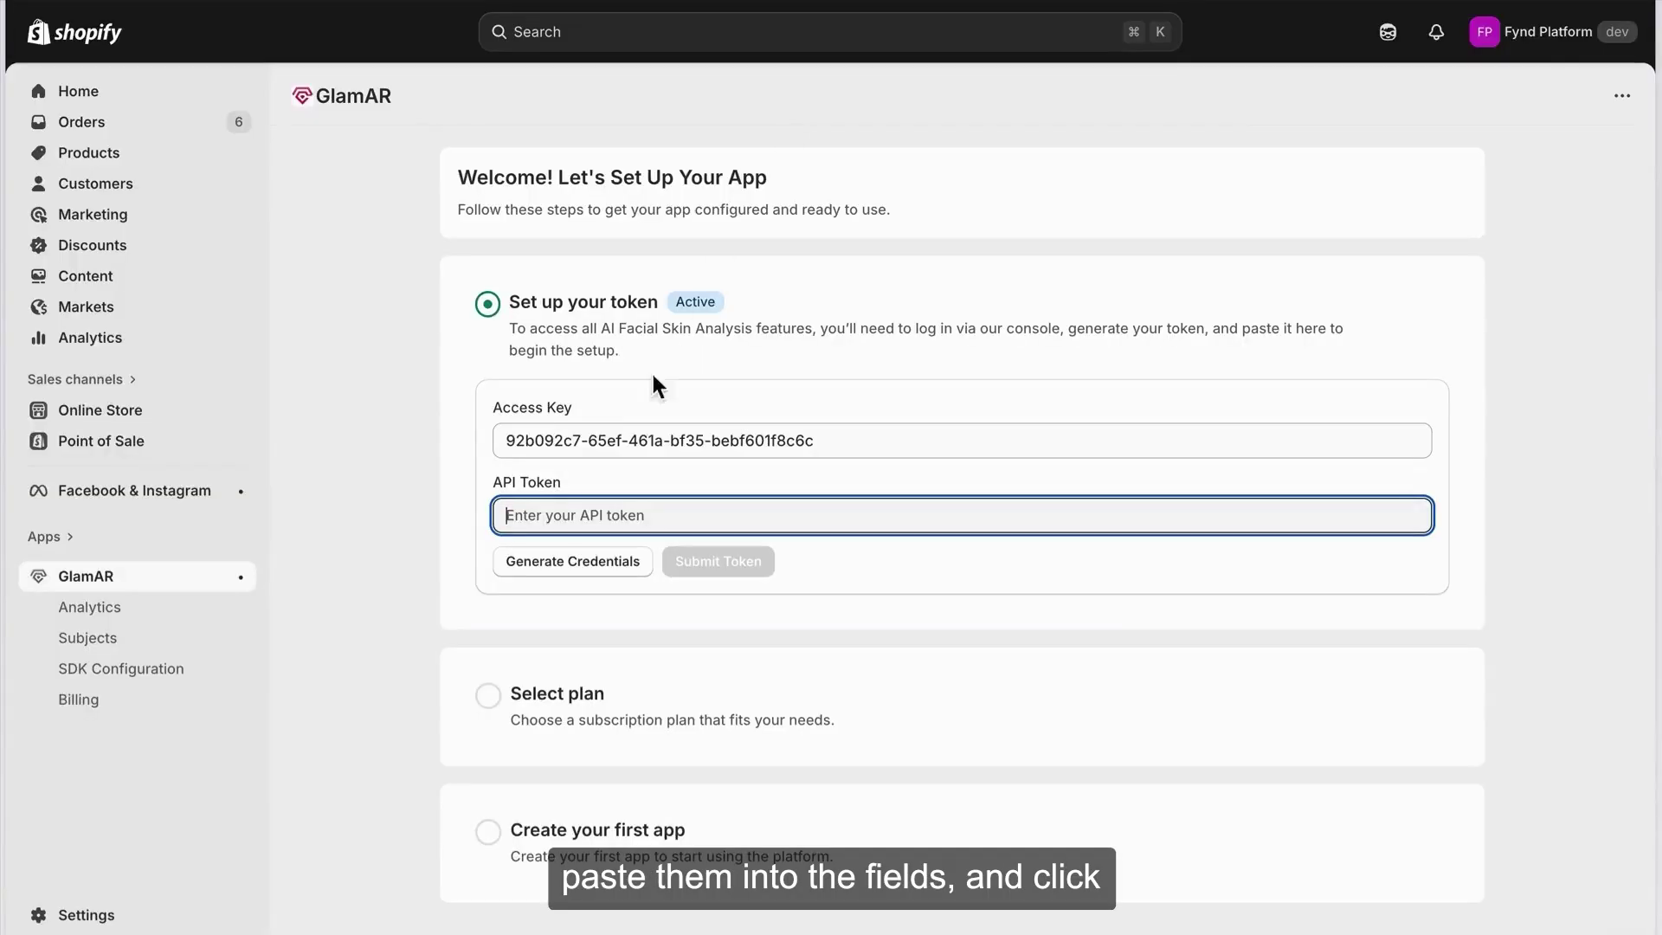
pyautogui.press('super+v')
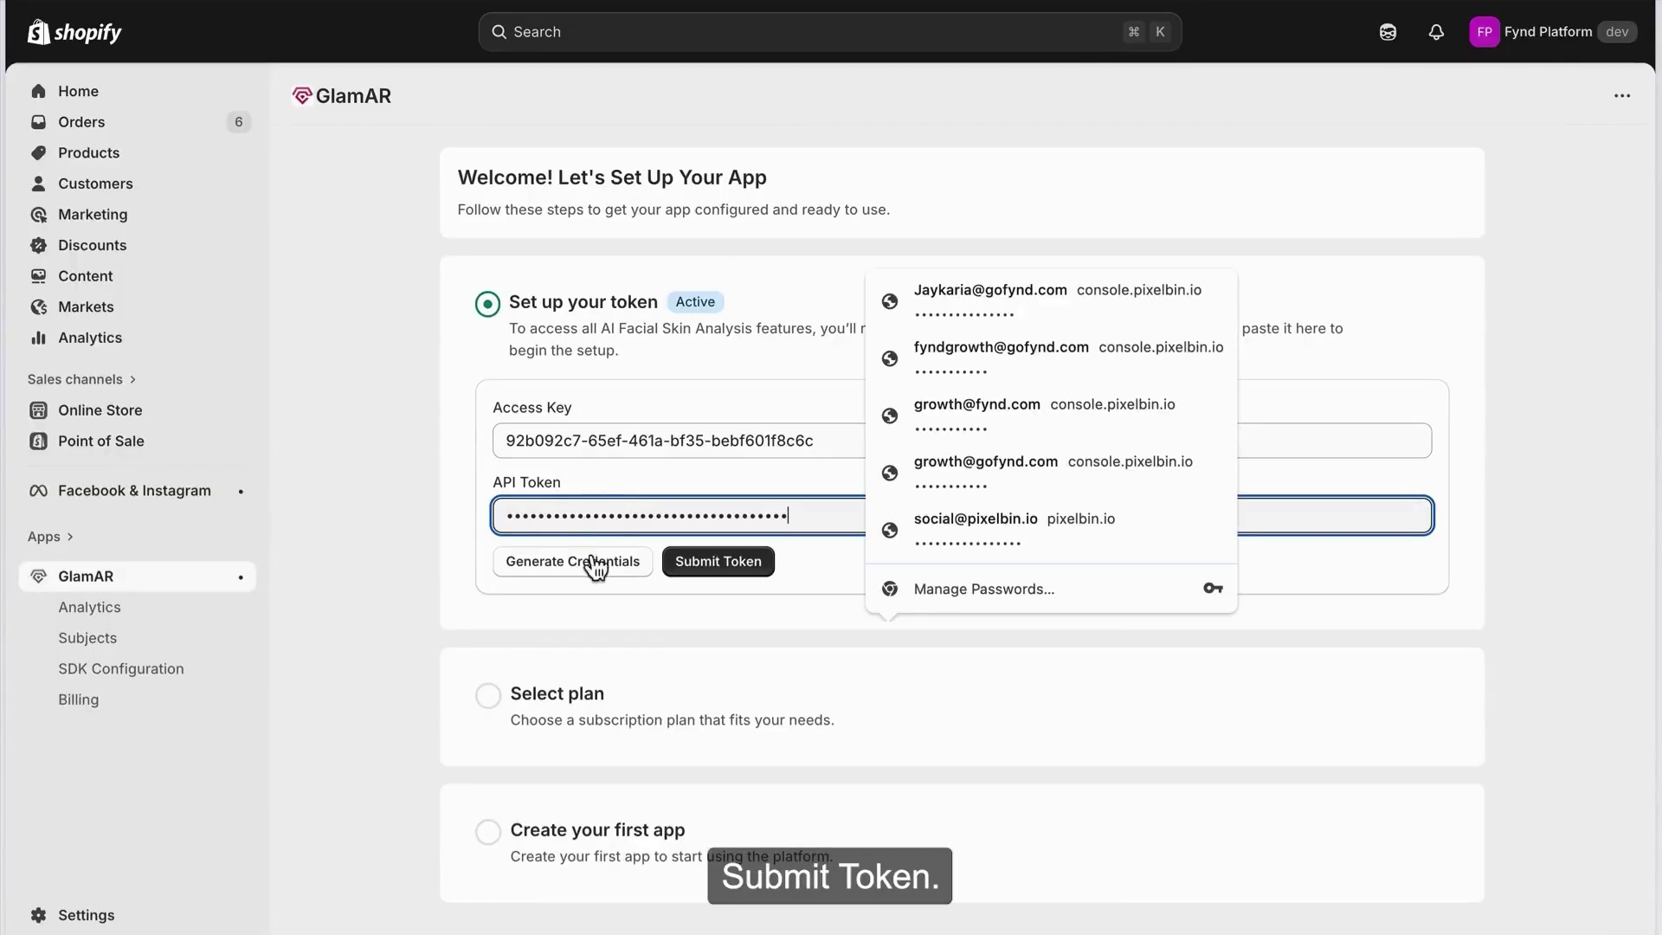
pyautogui.click(738, 577)
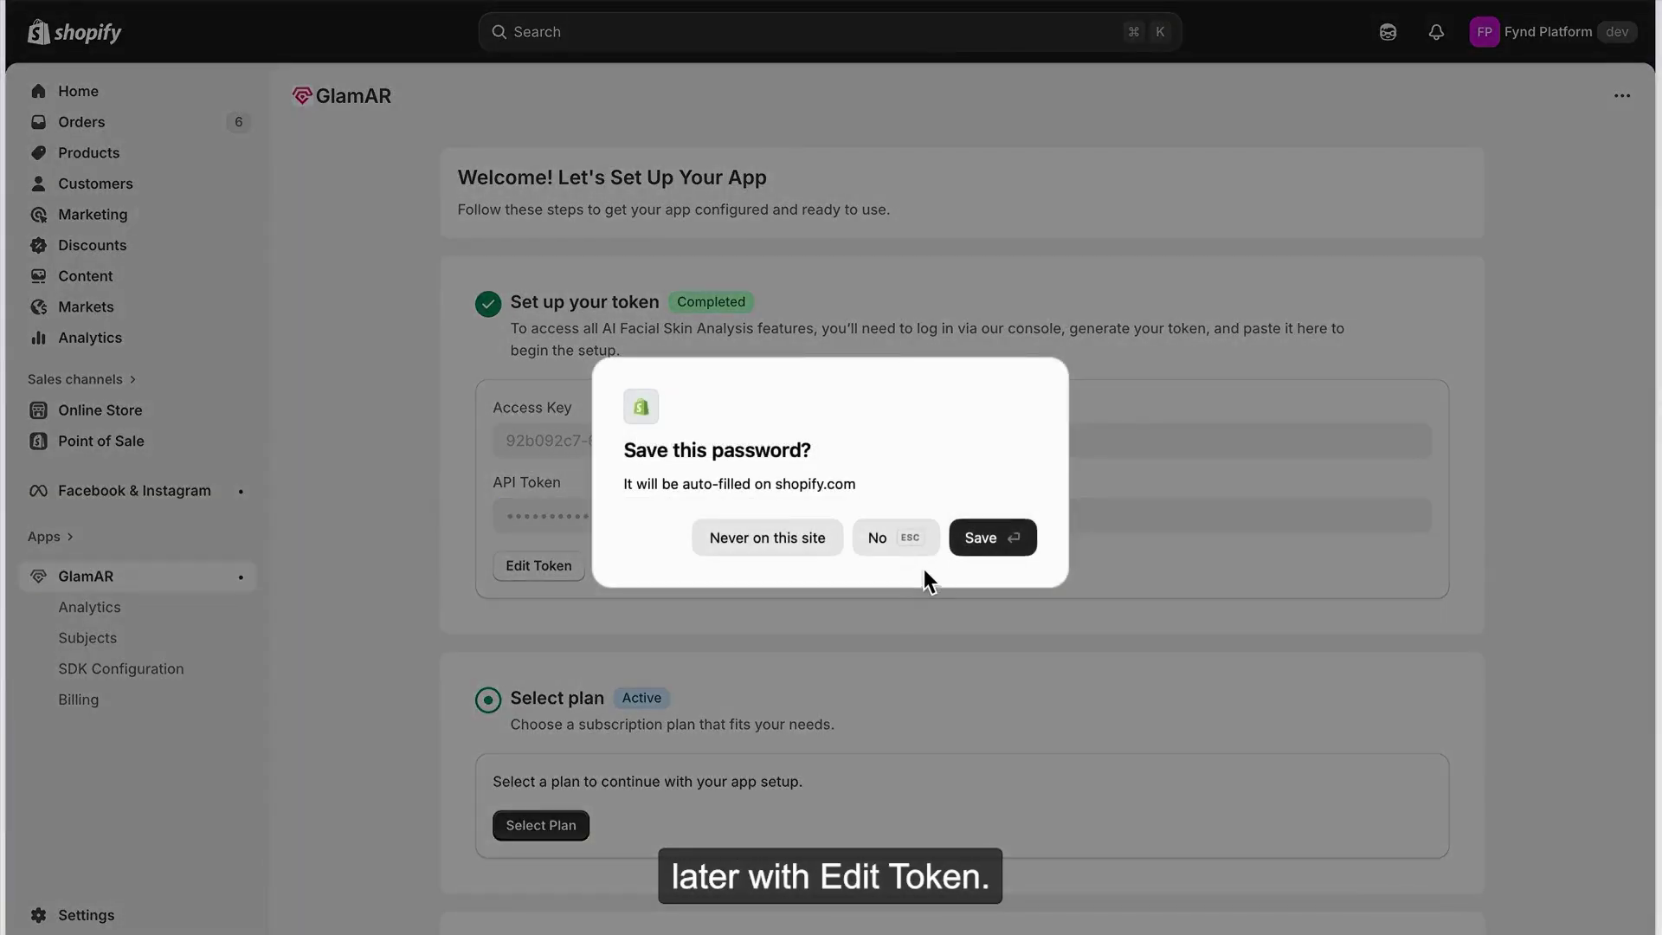
pyautogui.click(875, 545)
# Select the $250 Starter Plan for GlamAR and approve its subscription.
pyautogui.scroll(-2, 683, 709)
pyautogui.click(540, 712)
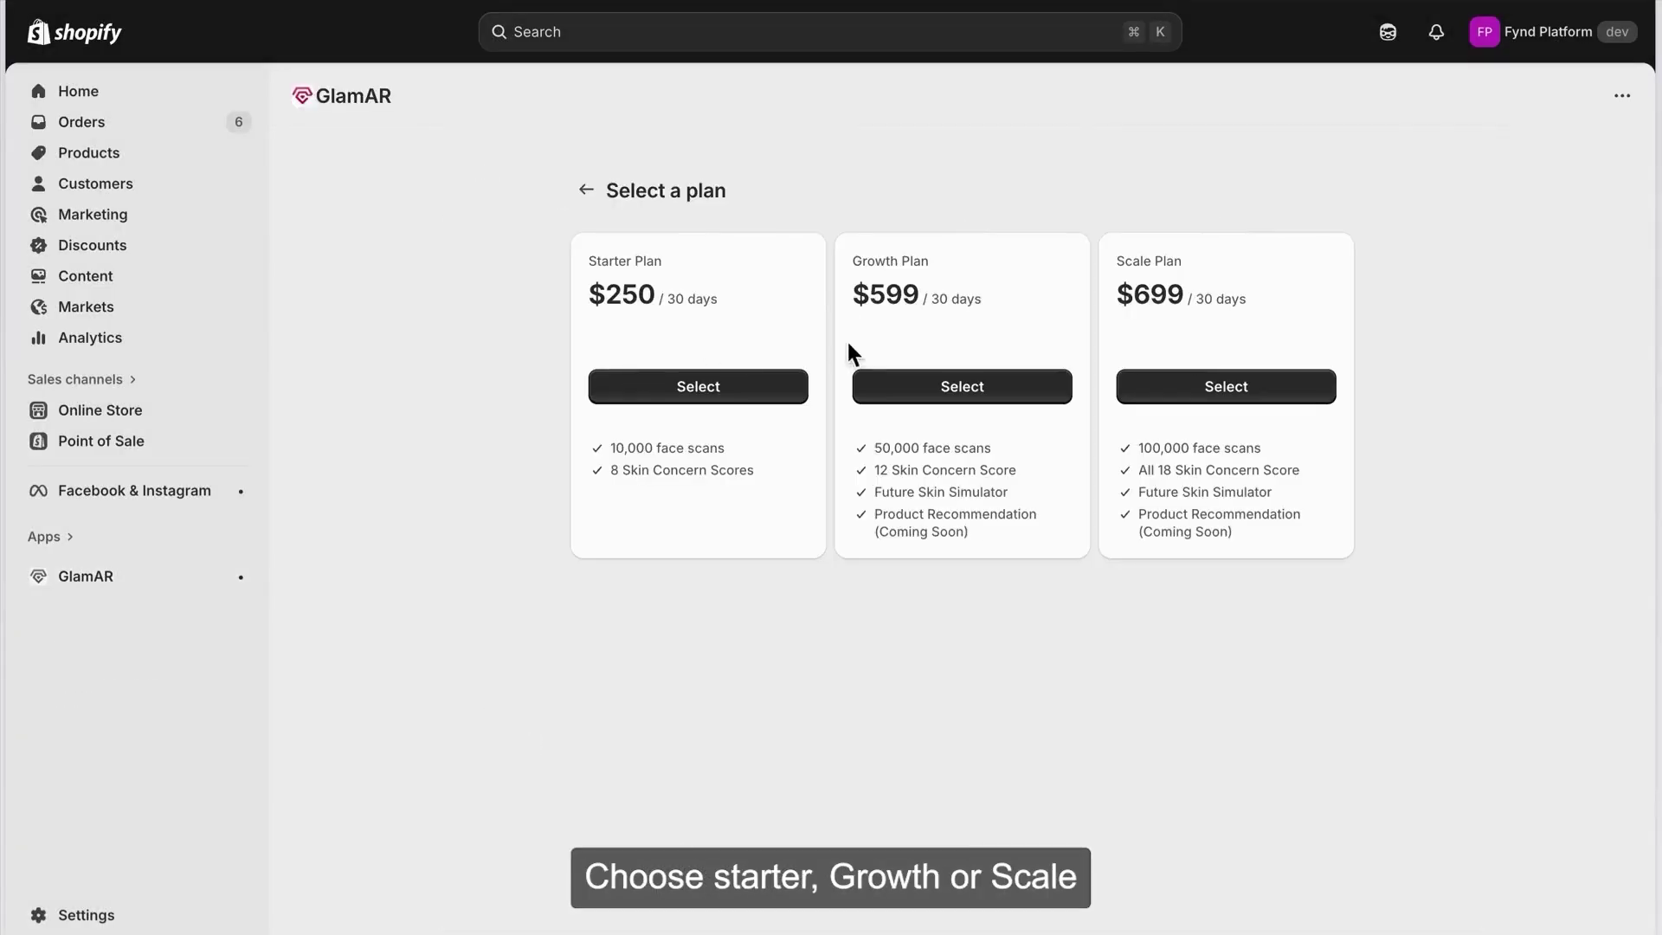
pyautogui.click(776, 383)
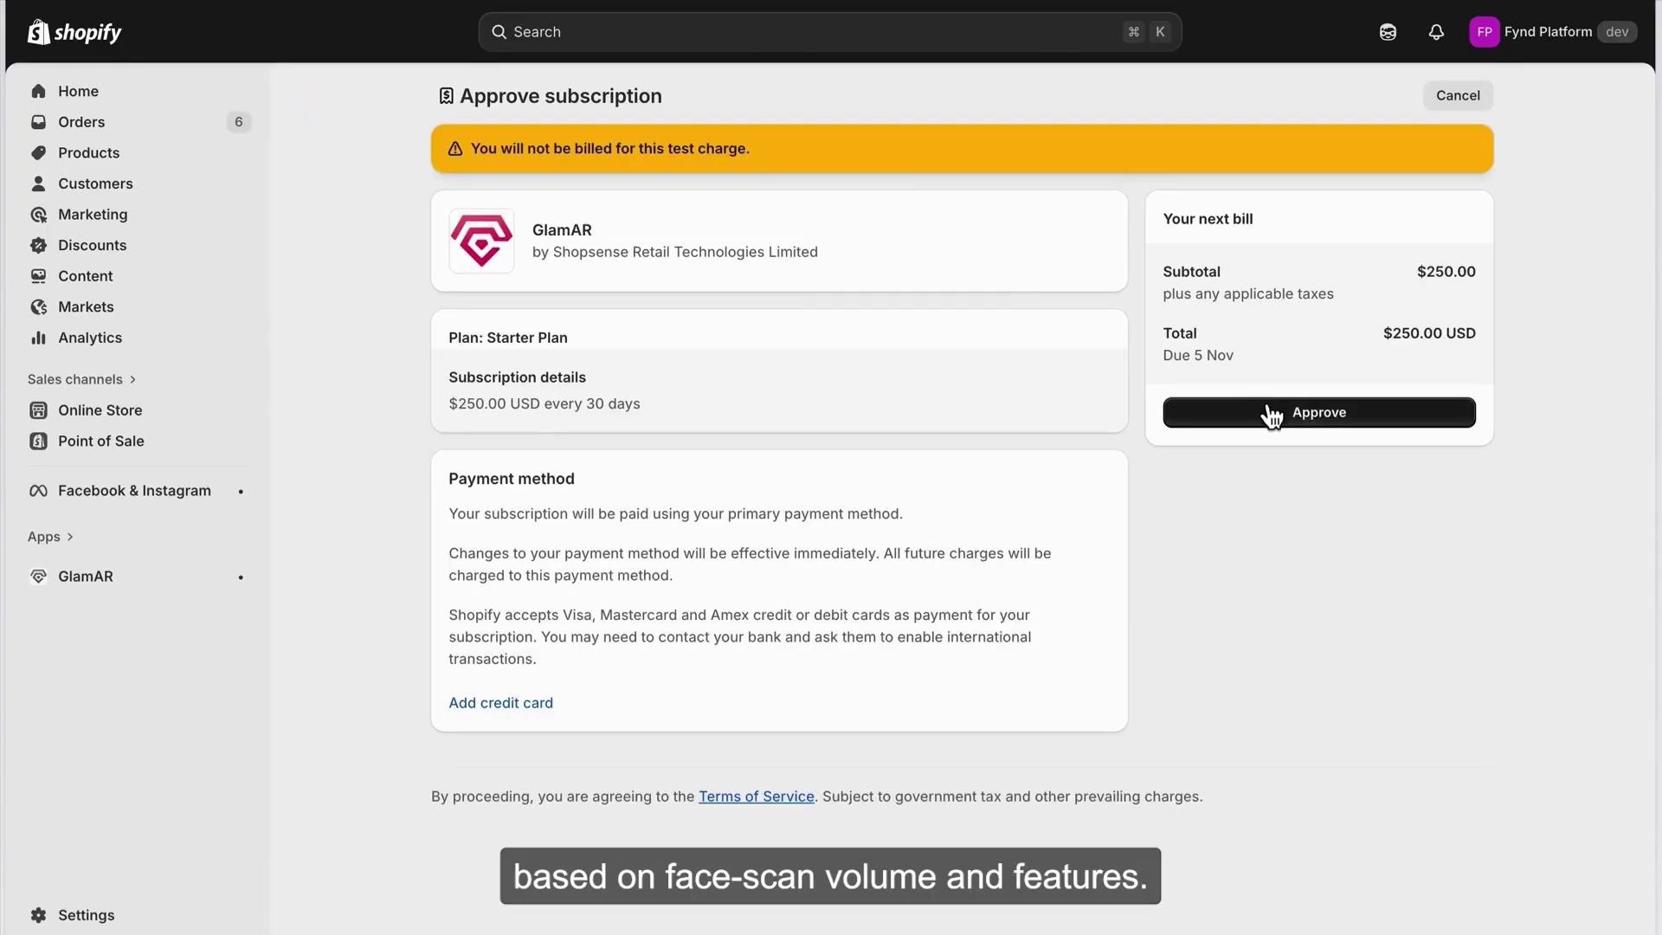
pyautogui.click(1268, 414)
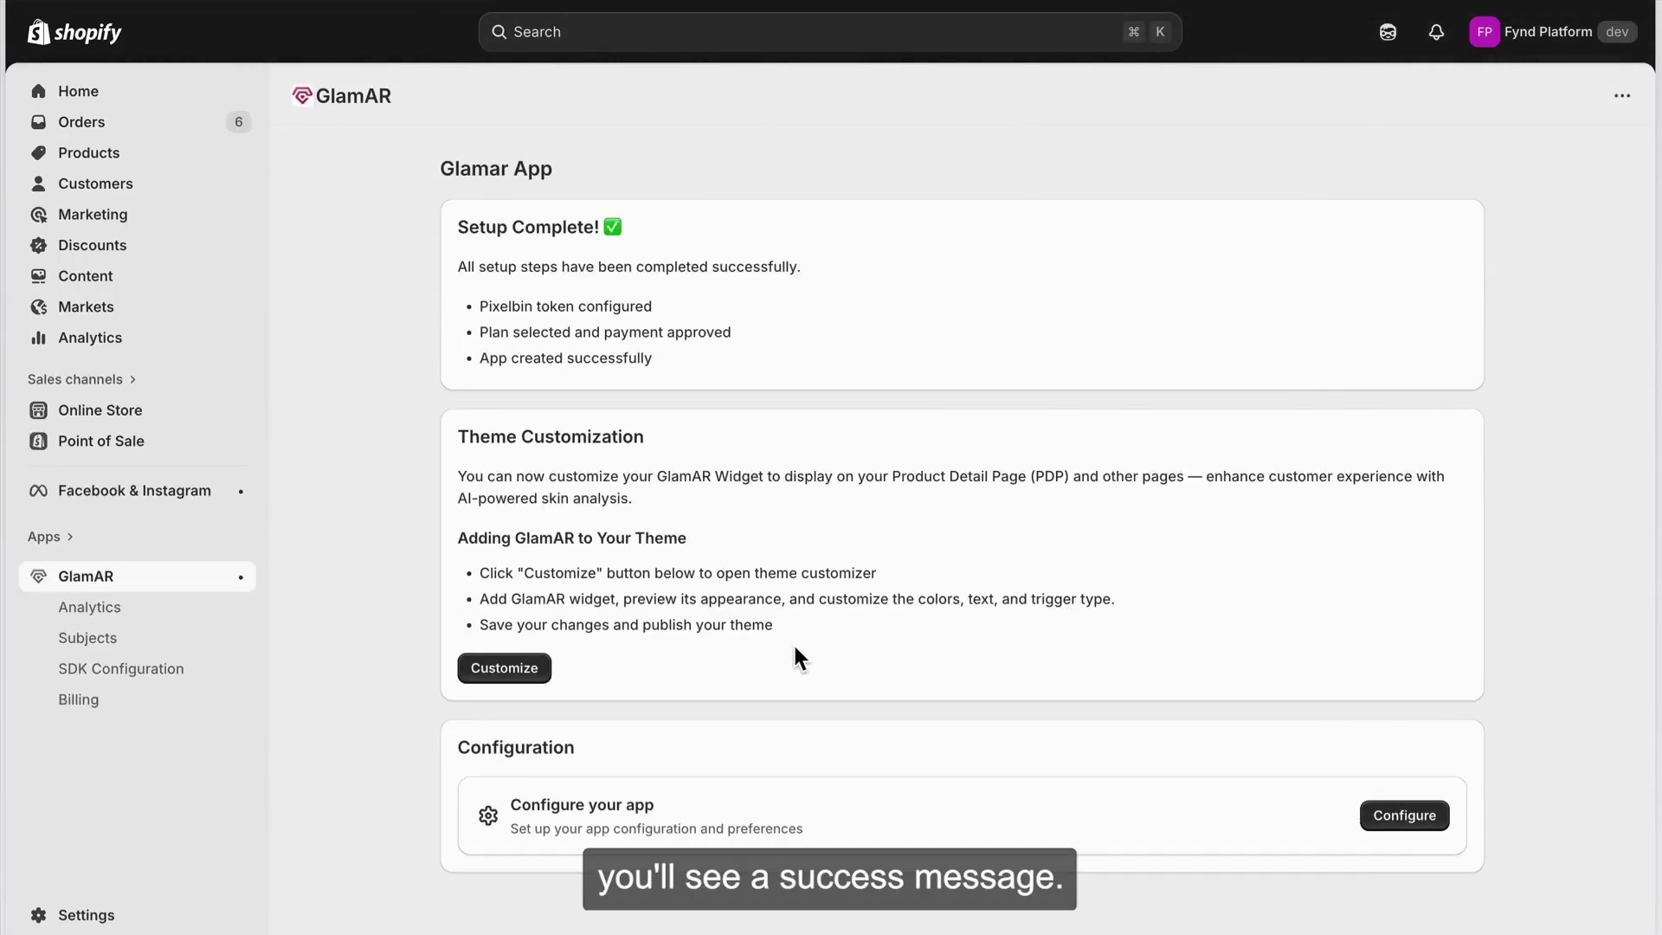
# Open GlamAR's SDK configuration and bring up its appearance settings.
pyautogui.click(1403, 816)
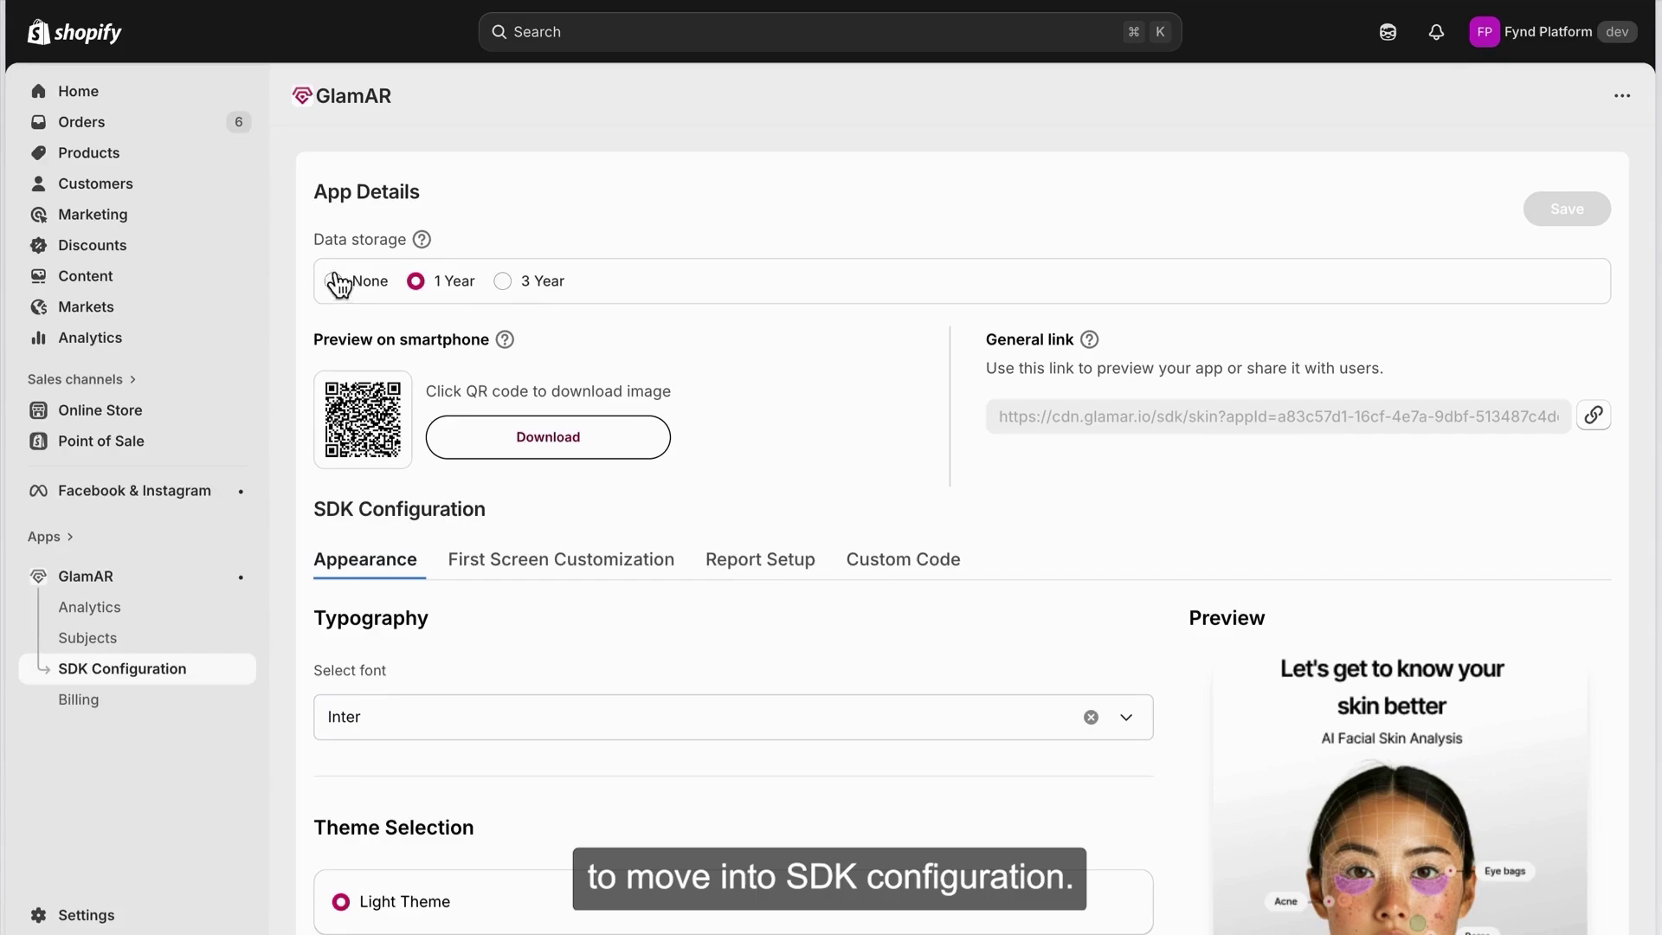
pyautogui.moveTo(437, 253)
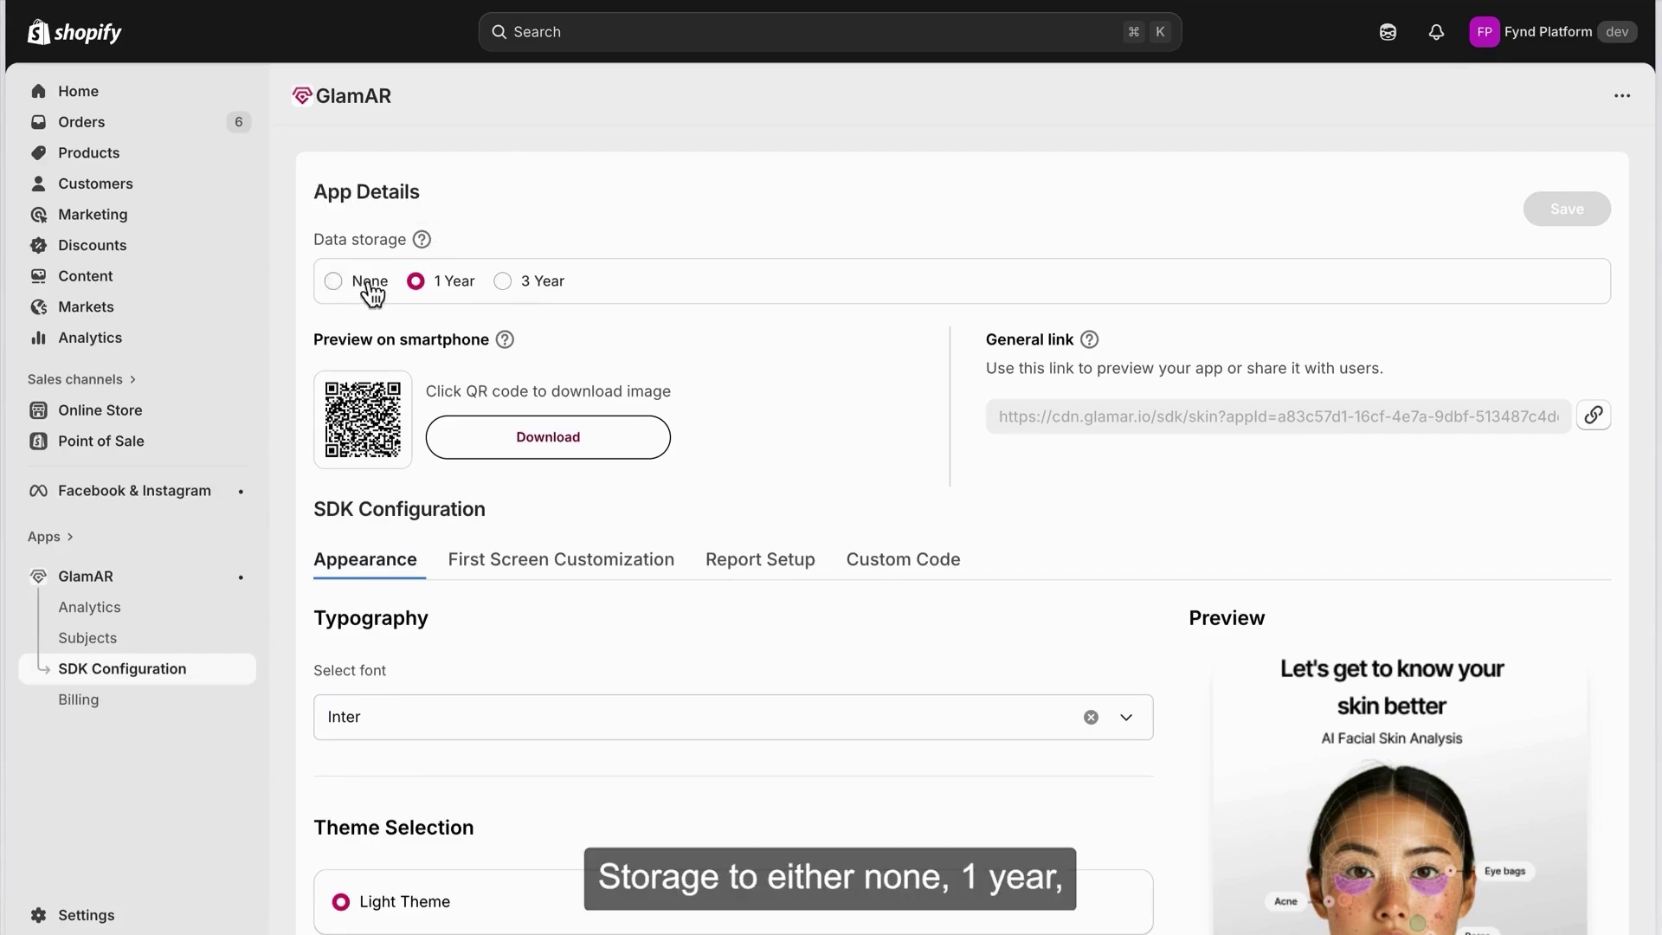
pyautogui.scroll(-4, 734, 405)
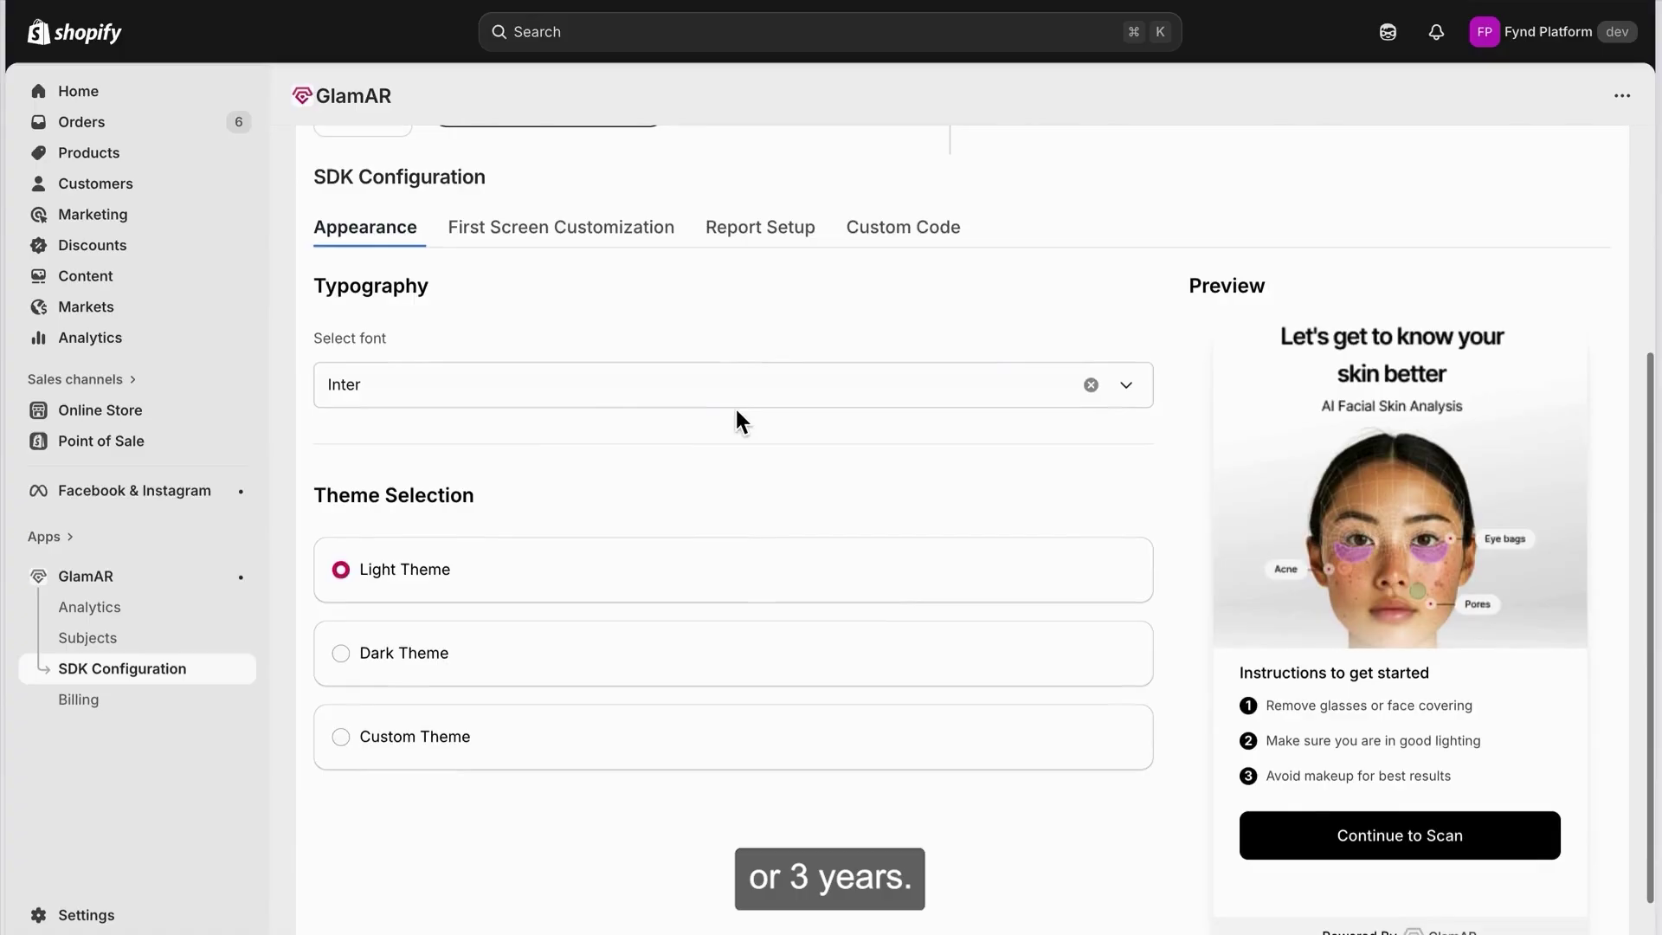
# Set the typography font to Open Sans after trying Arial and Helvetica.
pyautogui.click(786, 400)
pyautogui.click(577, 481)
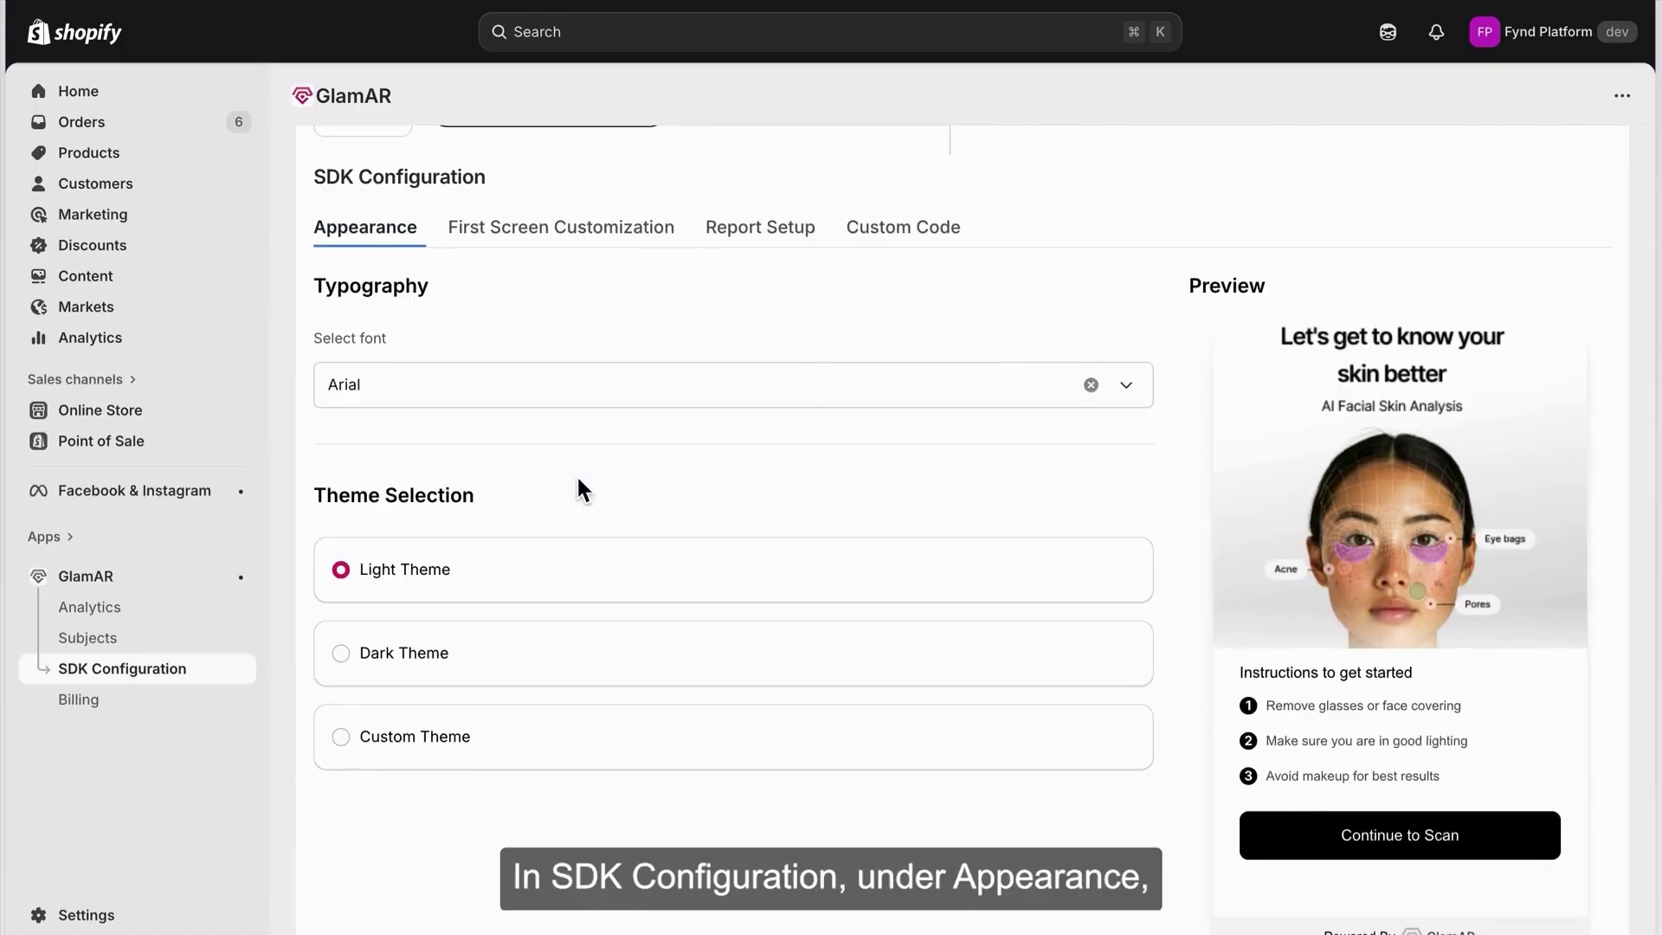
pyautogui.click(582, 392)
pyautogui.click(497, 530)
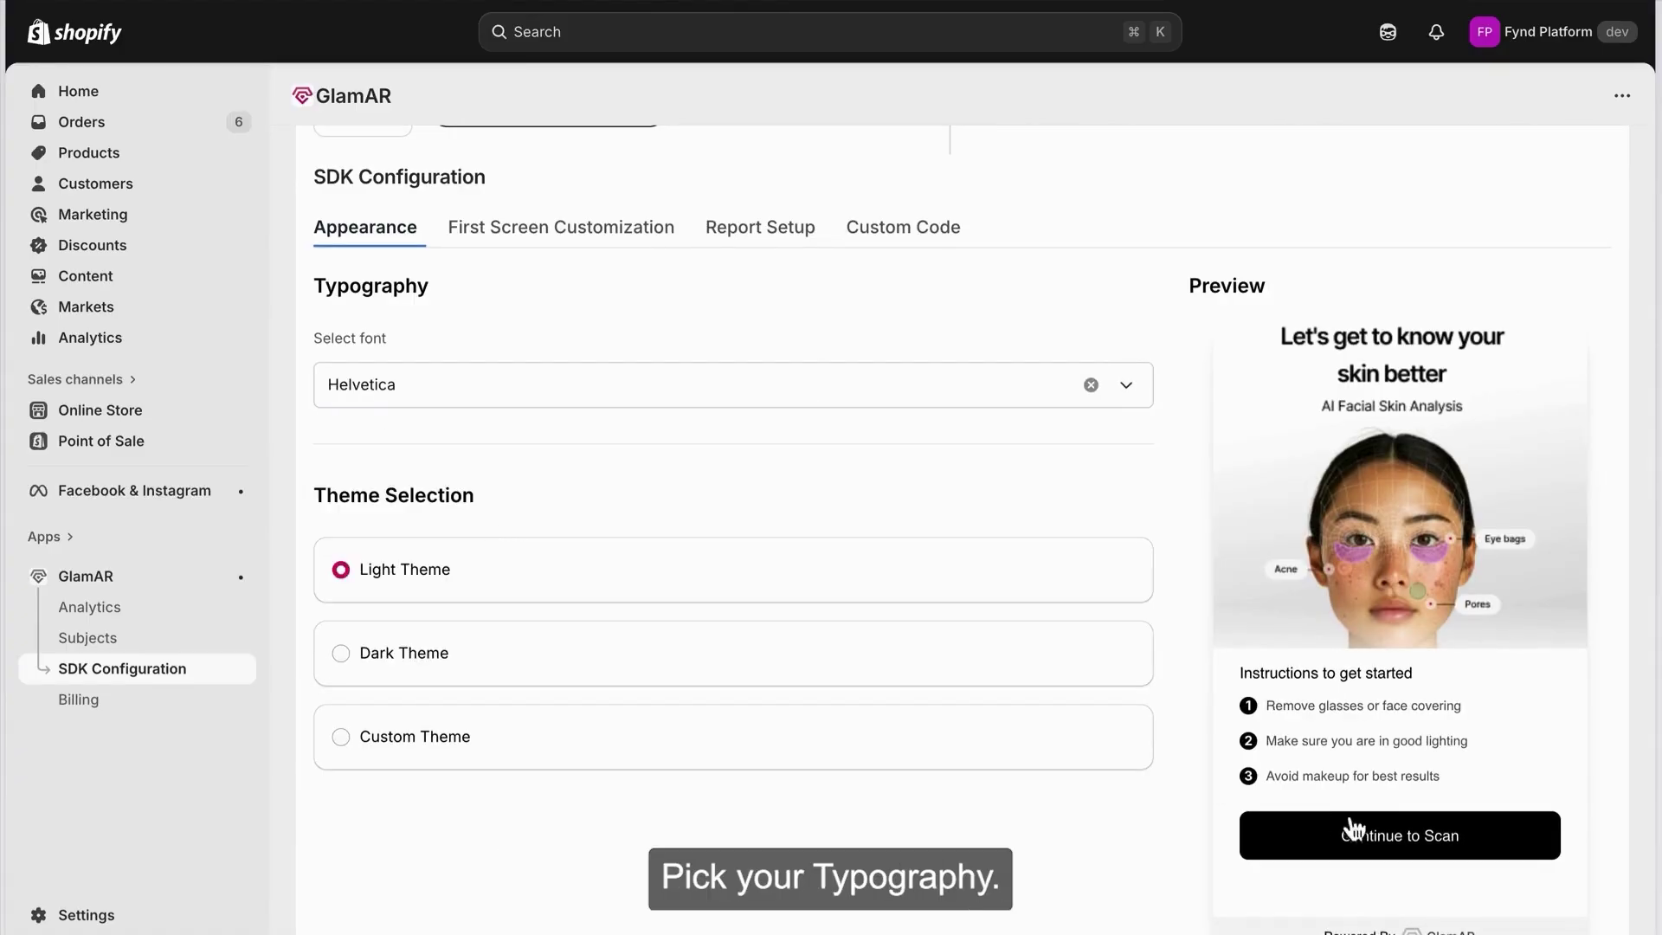
pyautogui.click(788, 409)
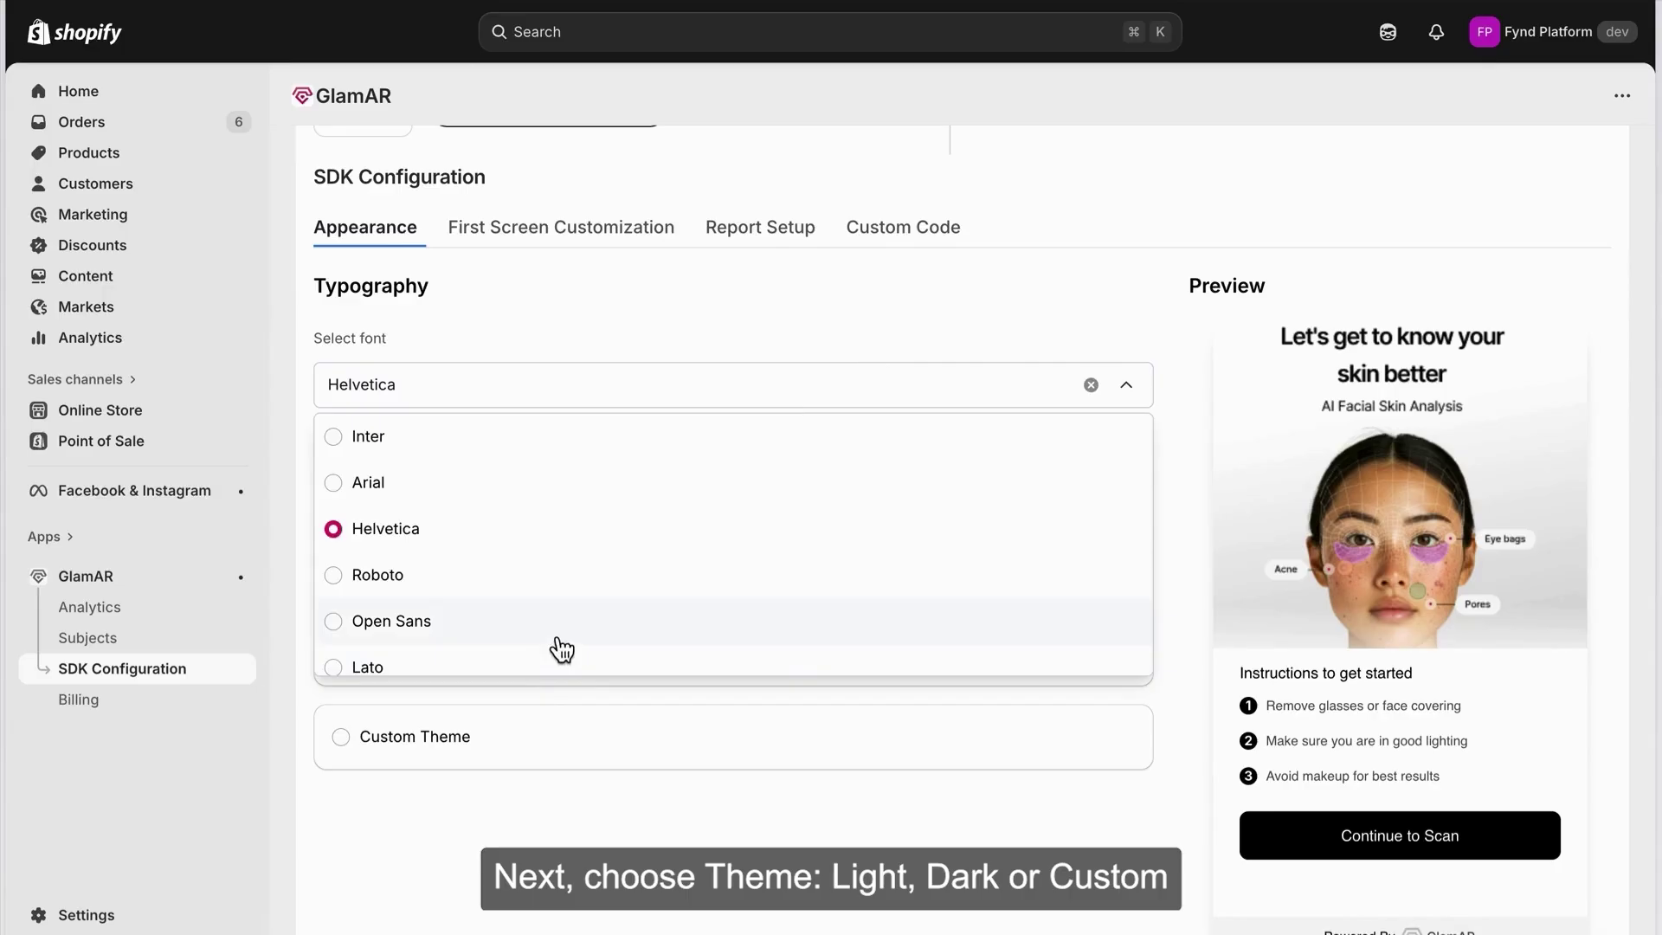
pyautogui.click(554, 636)
# Try the Dark and Custom themes for the widget and return to the Light Theme.
pyautogui.click(398, 663)
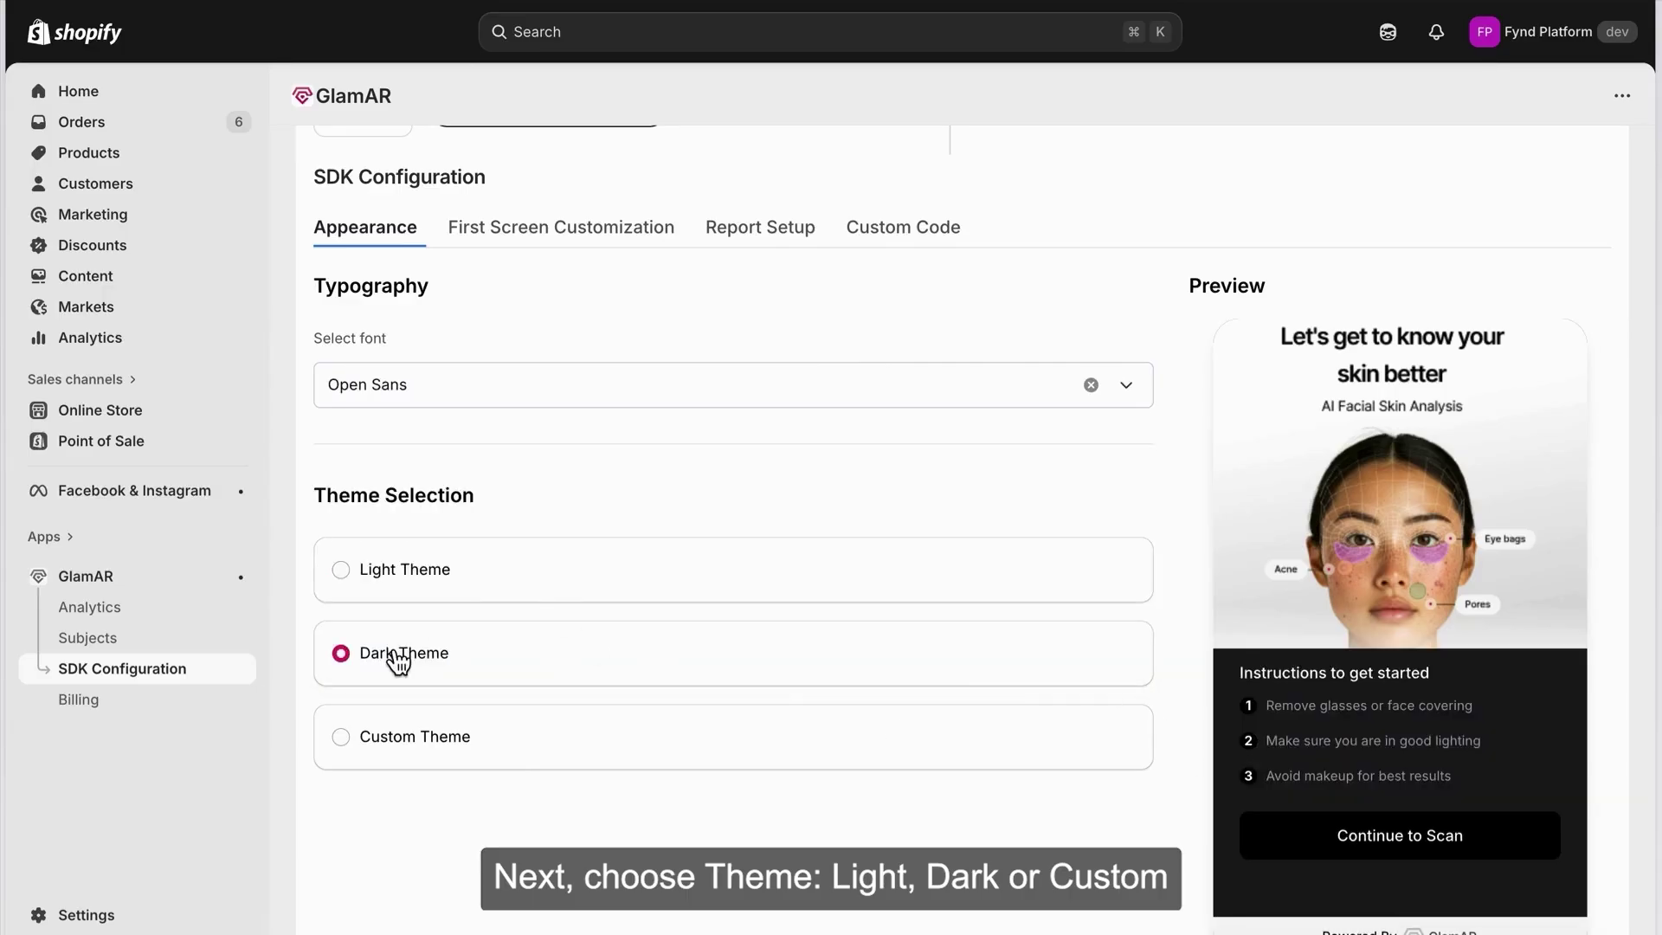
pyautogui.click(406, 749)
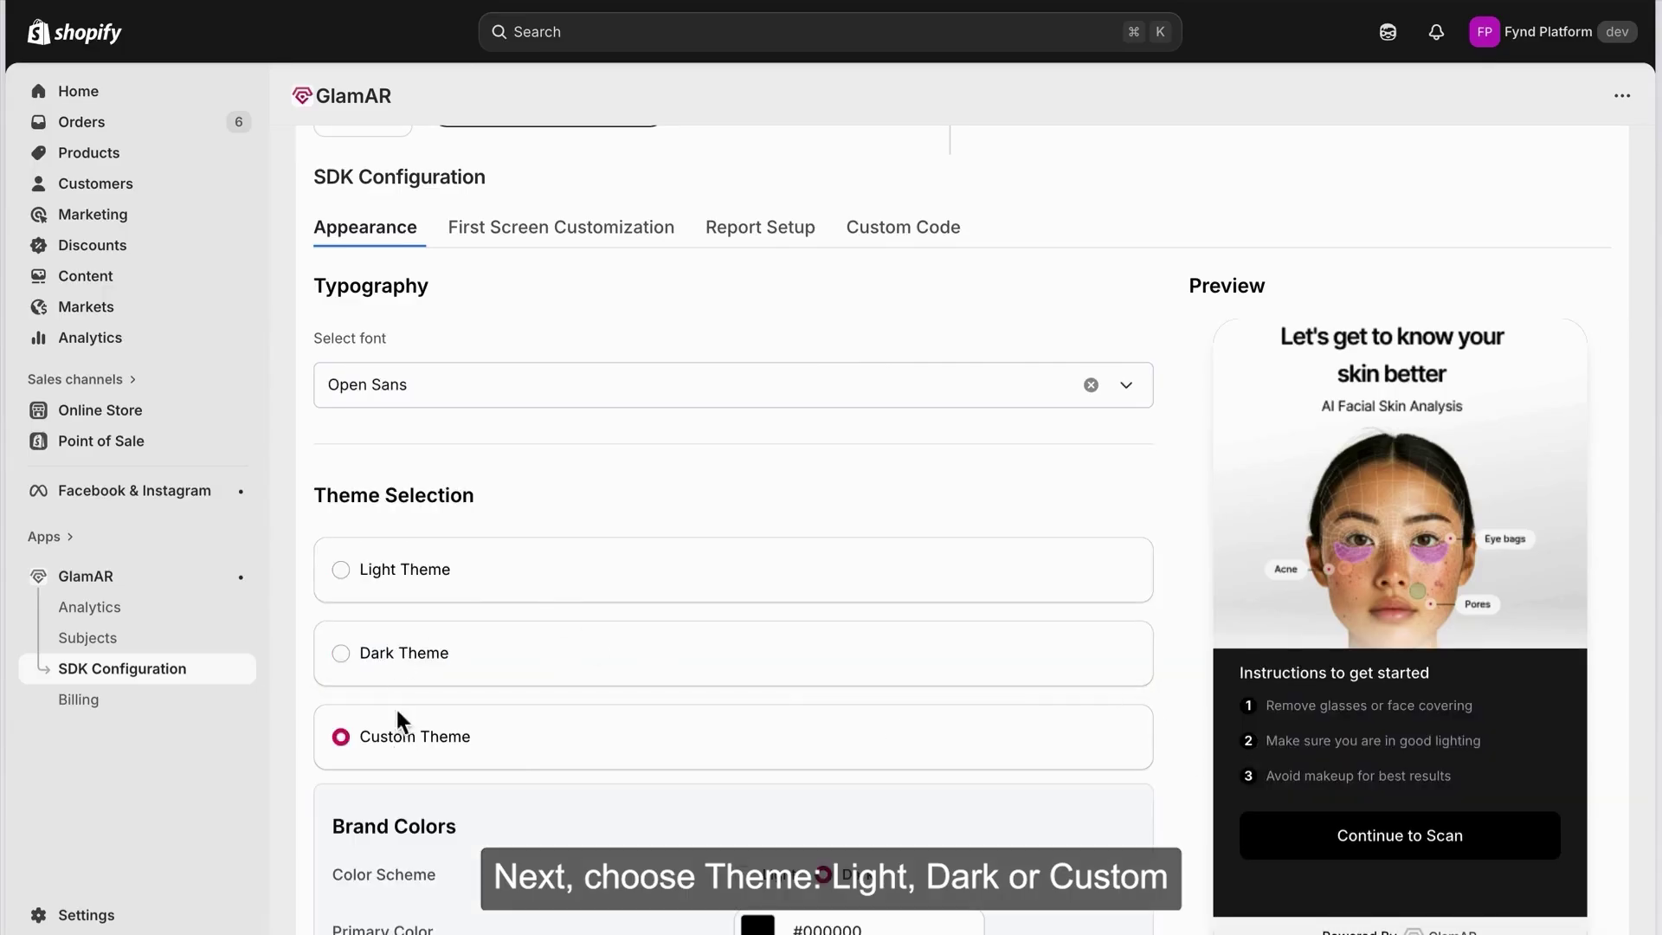
pyautogui.click(397, 657)
pyautogui.click(397, 576)
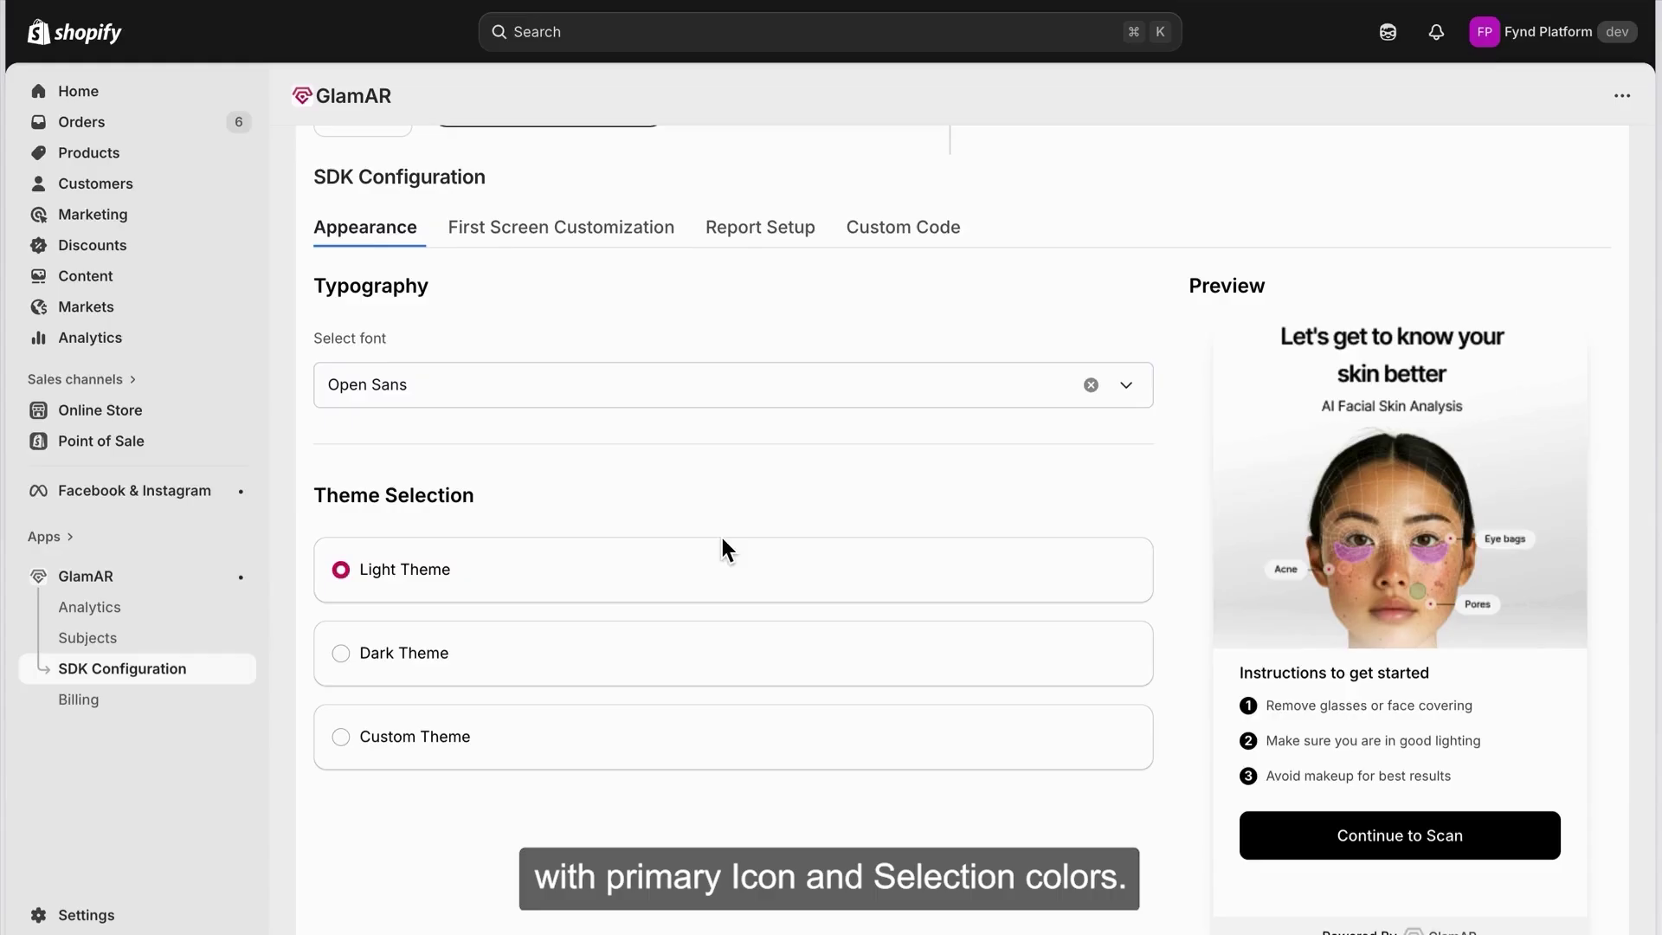
# Open the First Screen Customization settings and put the title text field into editing.
pyautogui.scroll(-1, 721, 547)
pyautogui.scroll(4, 746, 534)
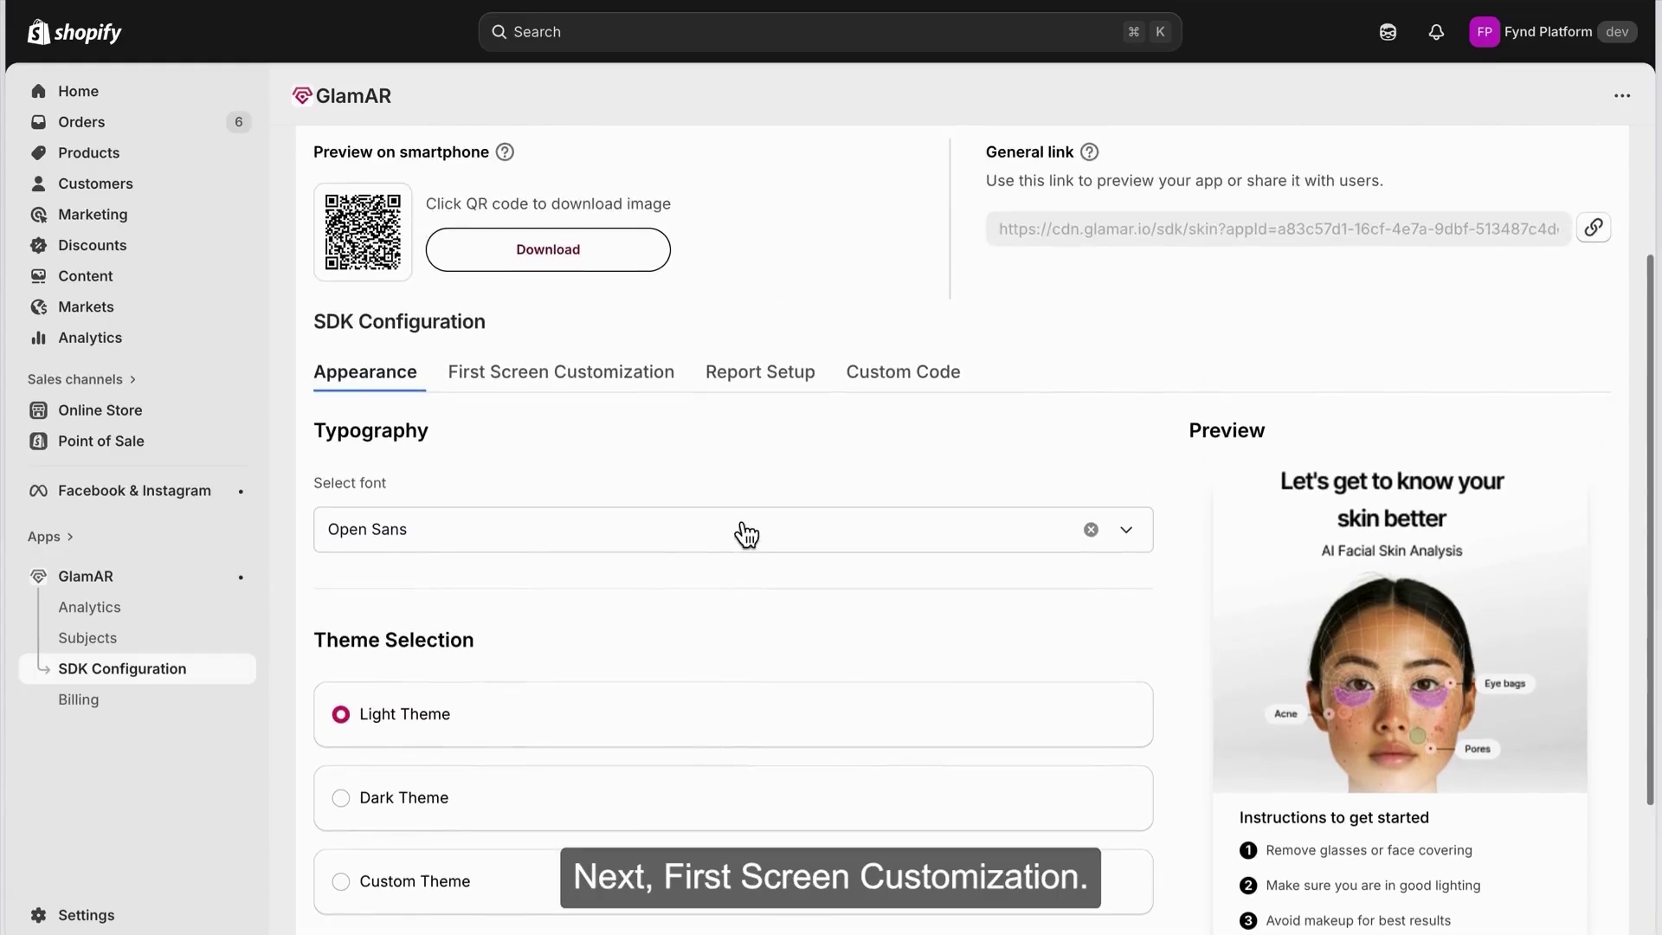
pyautogui.click(610, 381)
pyautogui.scroll(-5, 568, 538)
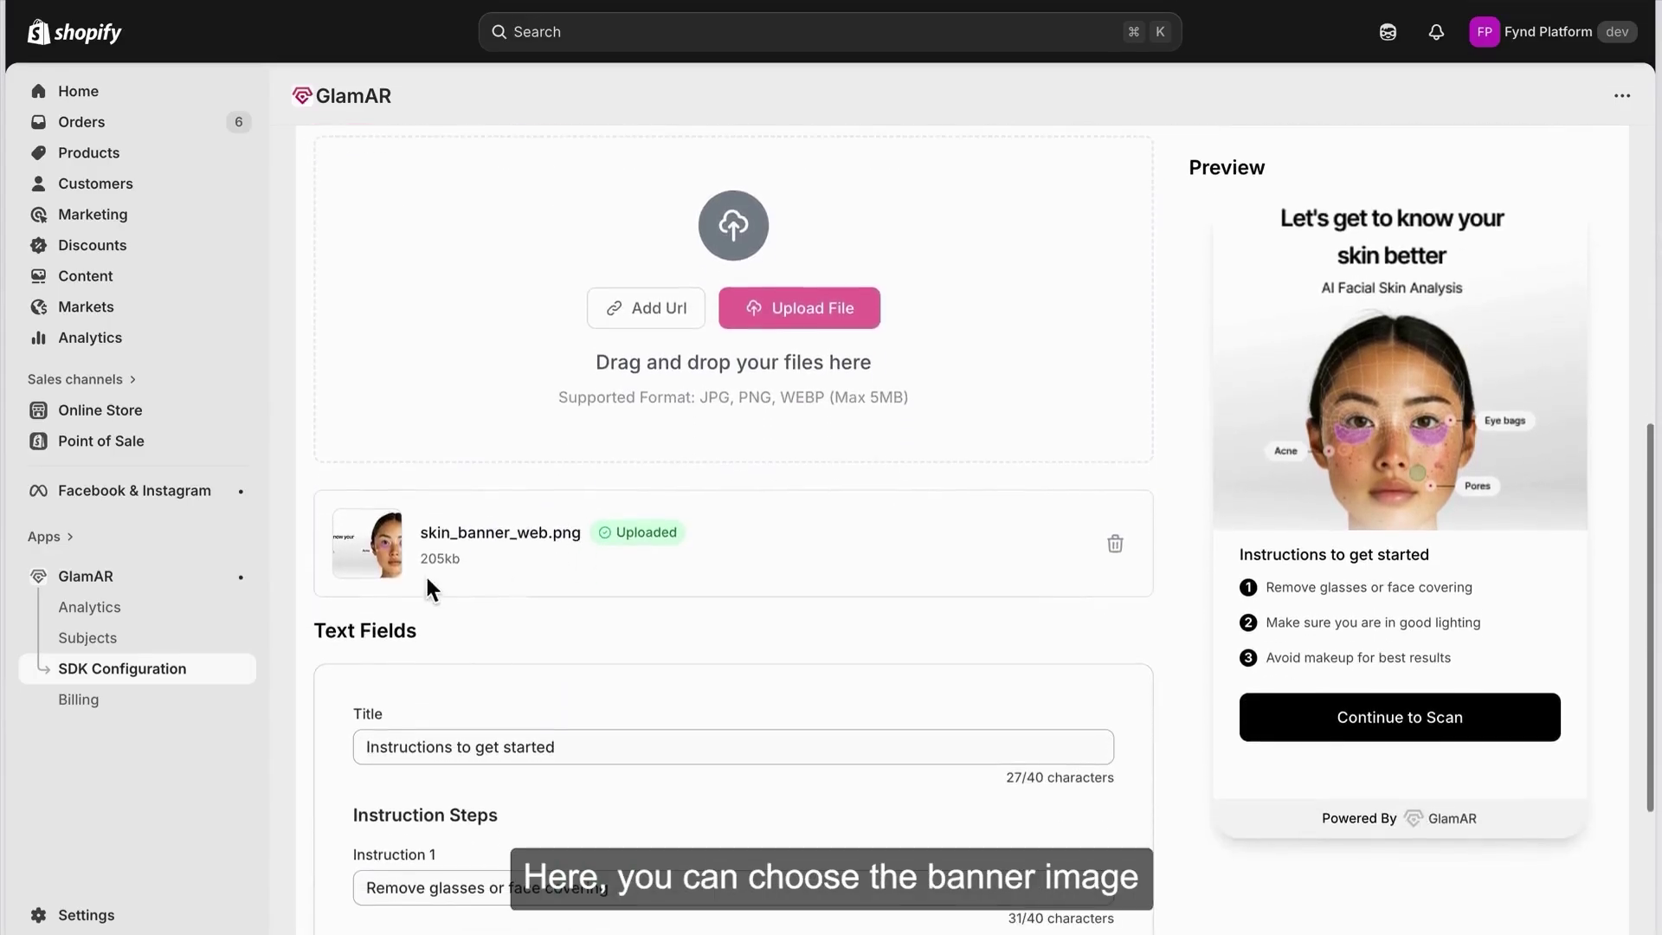
pyautogui.scroll(-3, 527, 625)
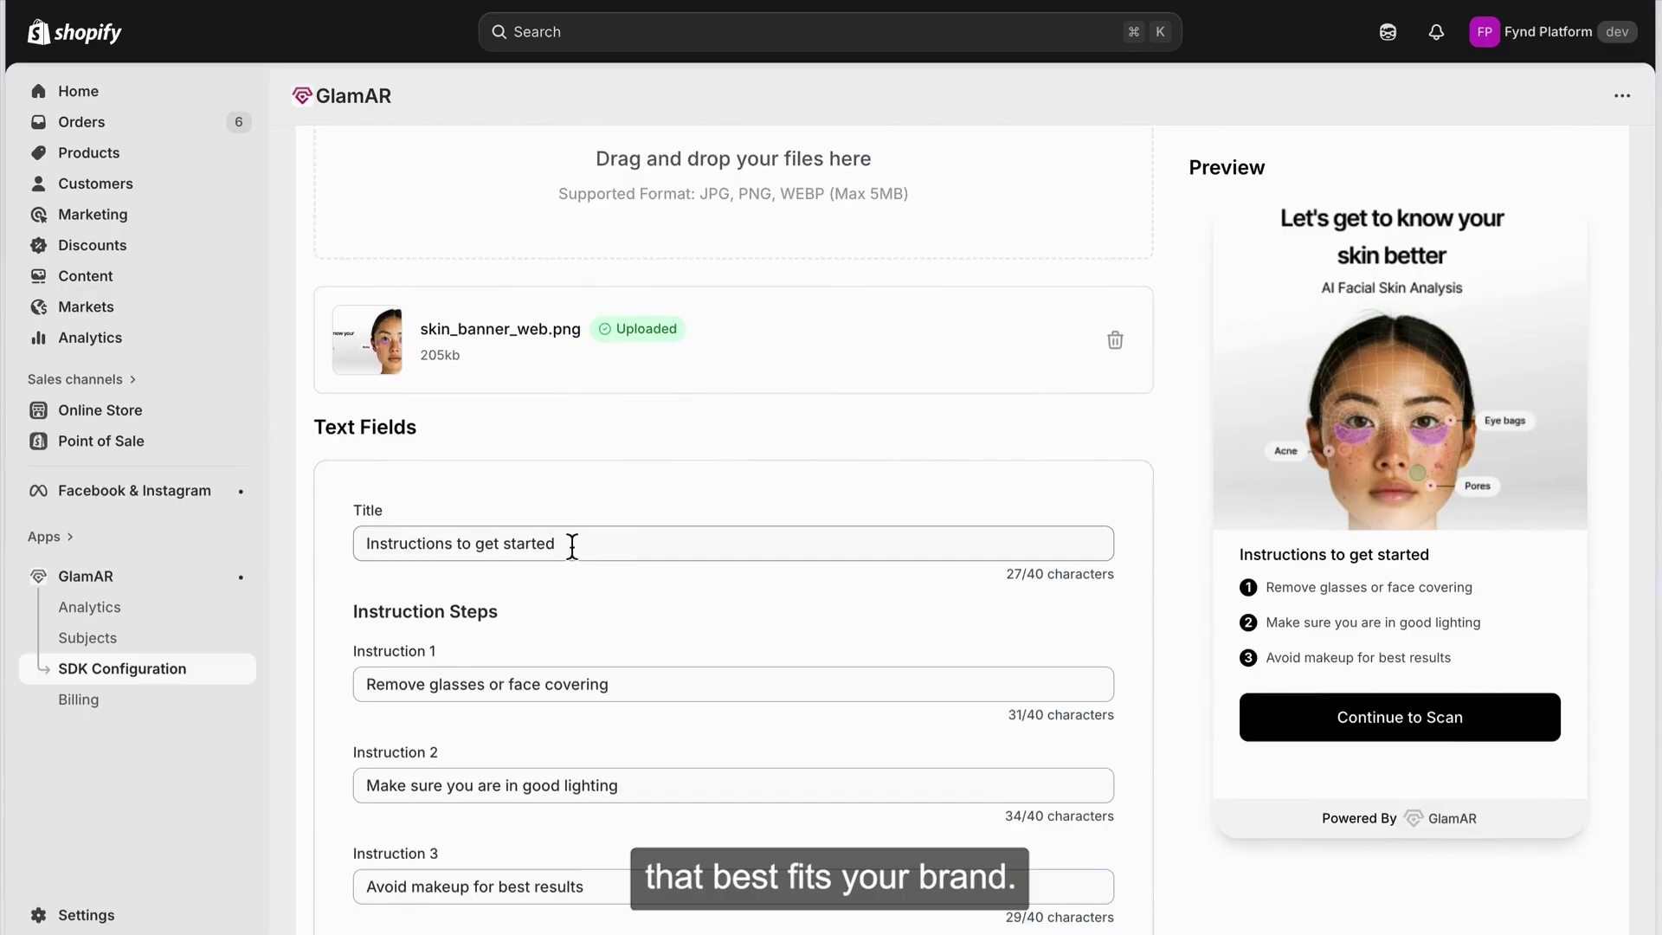
pyautogui.click(609, 546)
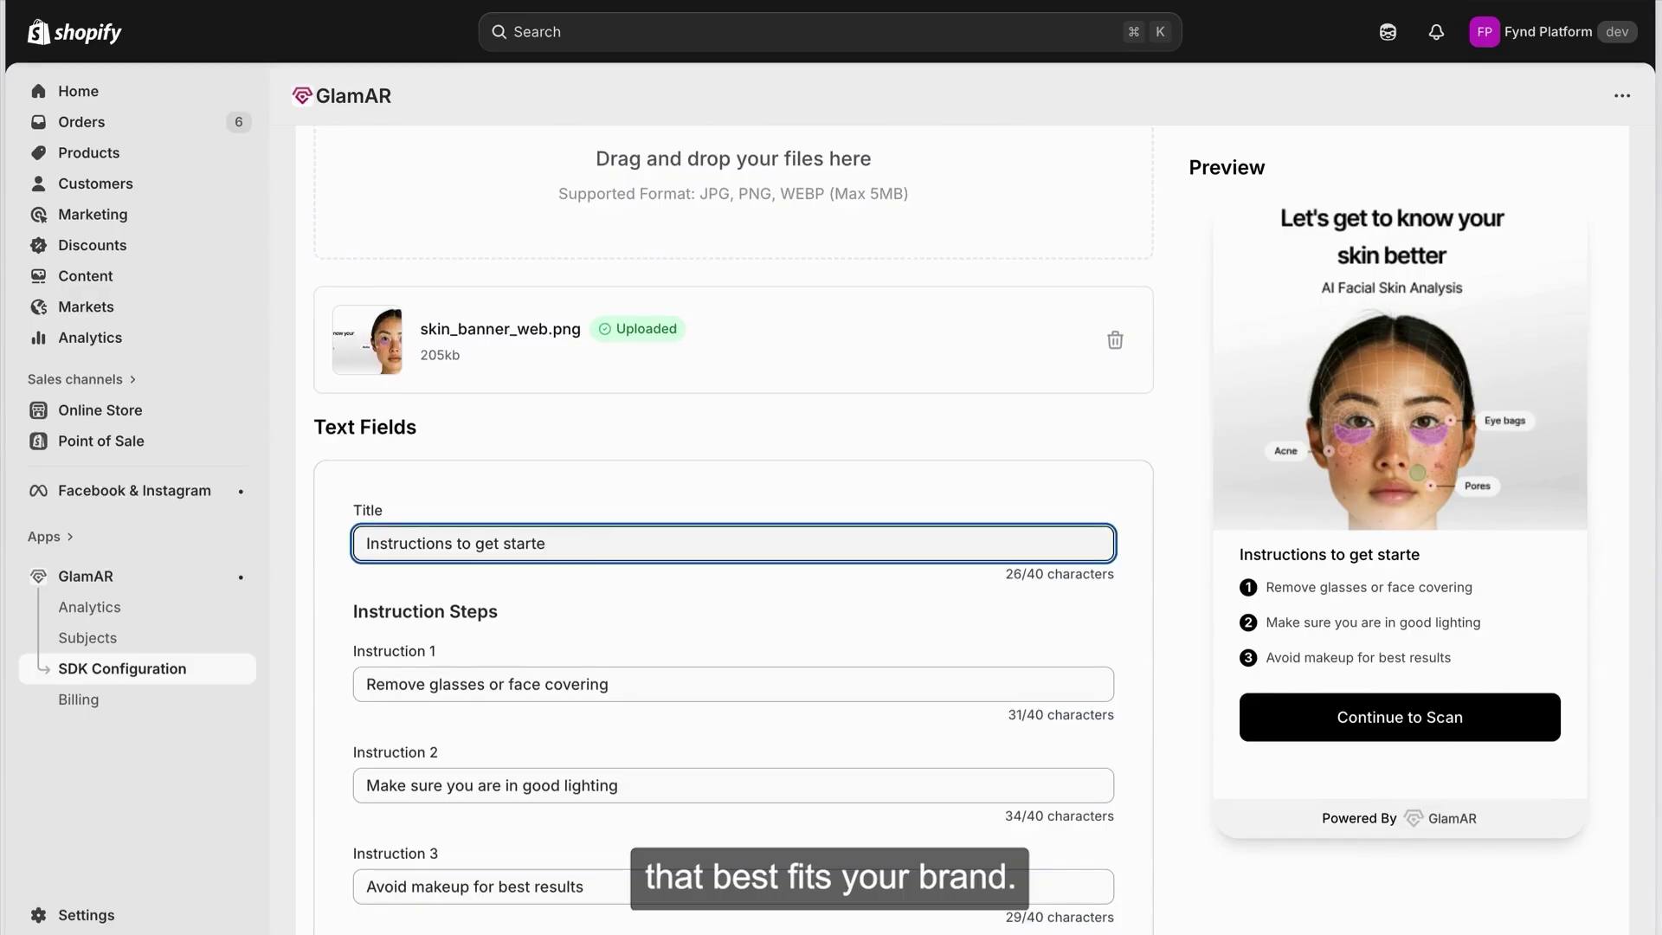
# Shorten the Instruction 1 text to "Remove glasses or face".
pyautogui.click(641, 691)
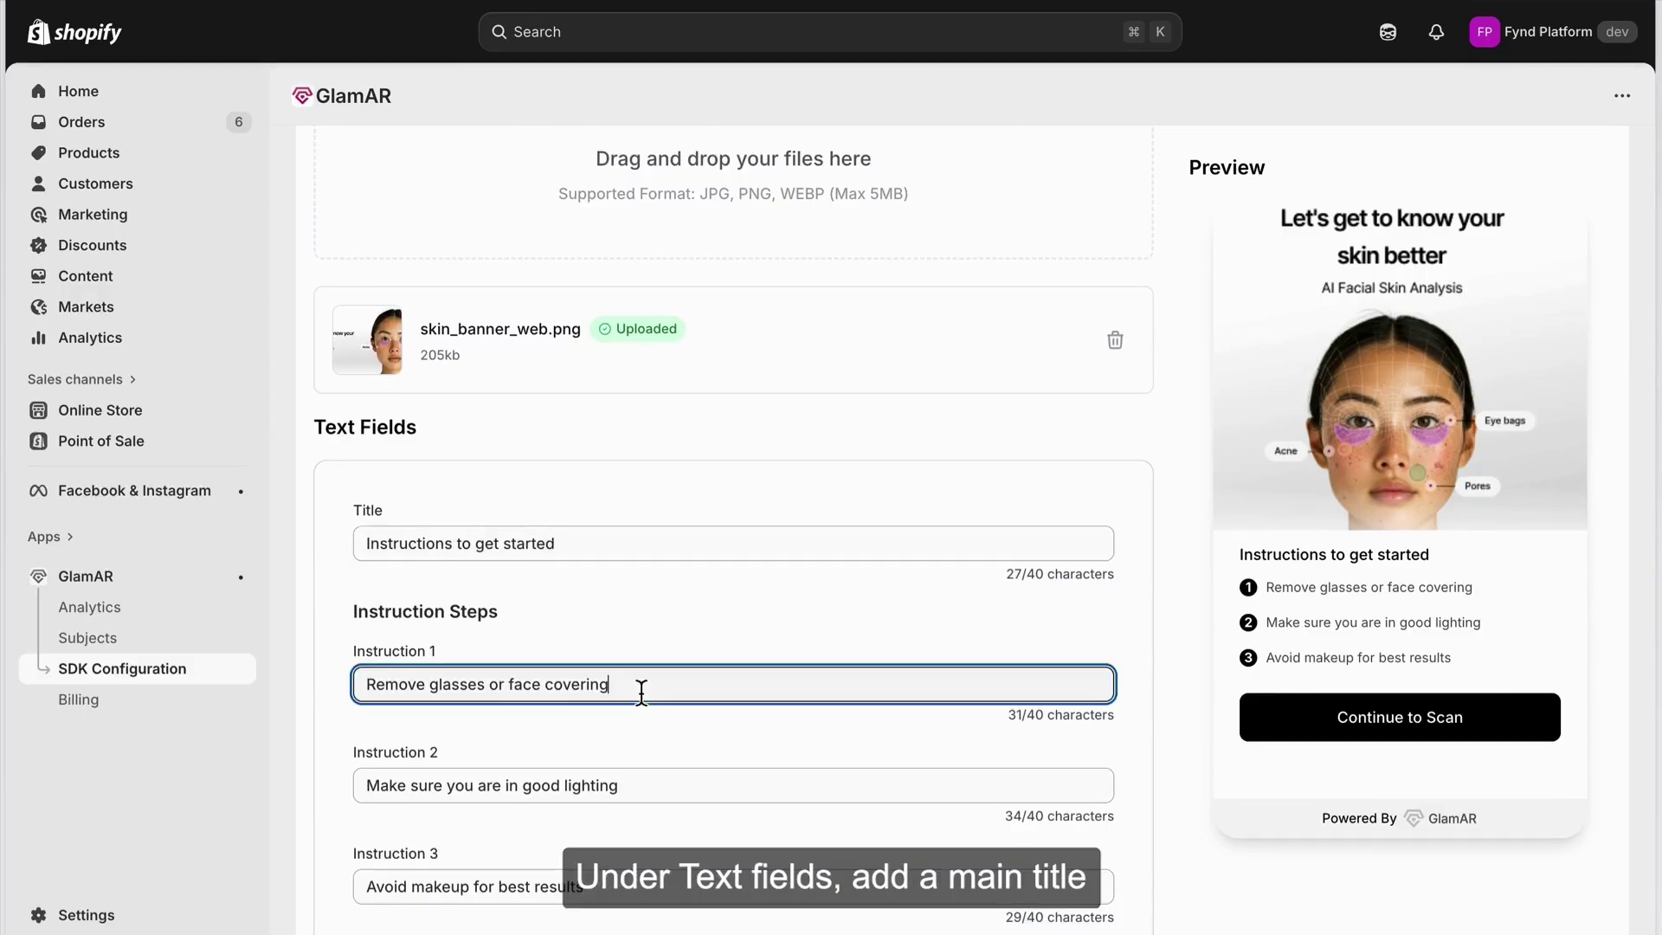
pyautogui.moveTo(562, 693); pyautogui.dragTo(551, 693)
pyautogui.press('BackSpace')
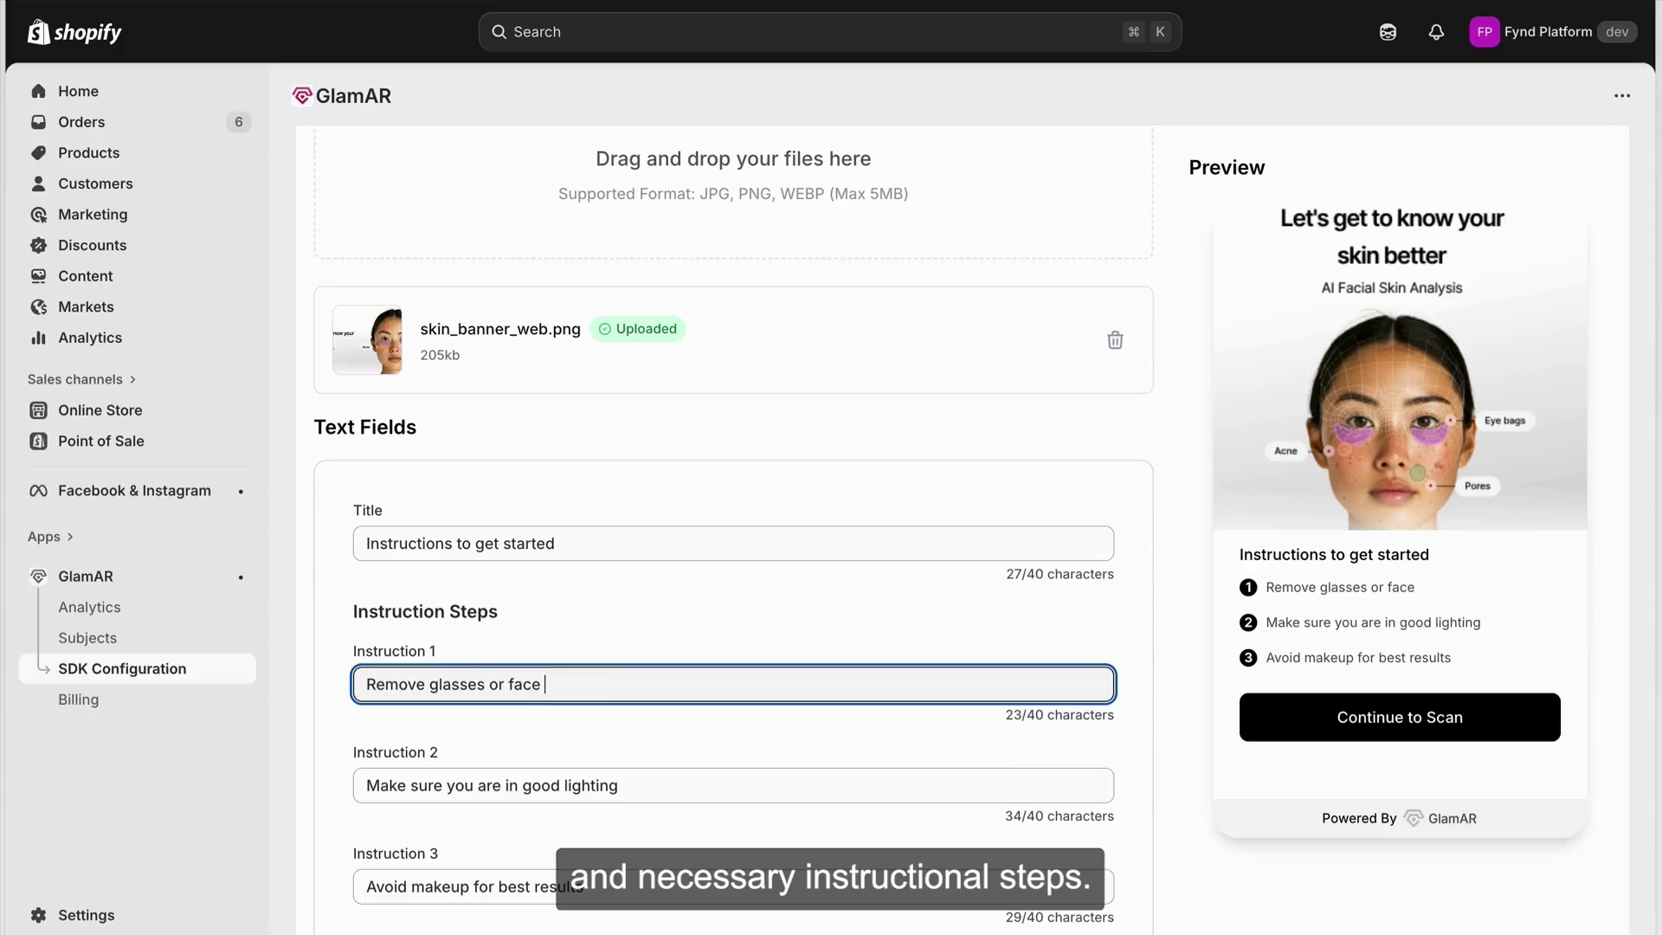
pyautogui.click(689, 596)
pyautogui.scroll(-1, 688, 596)
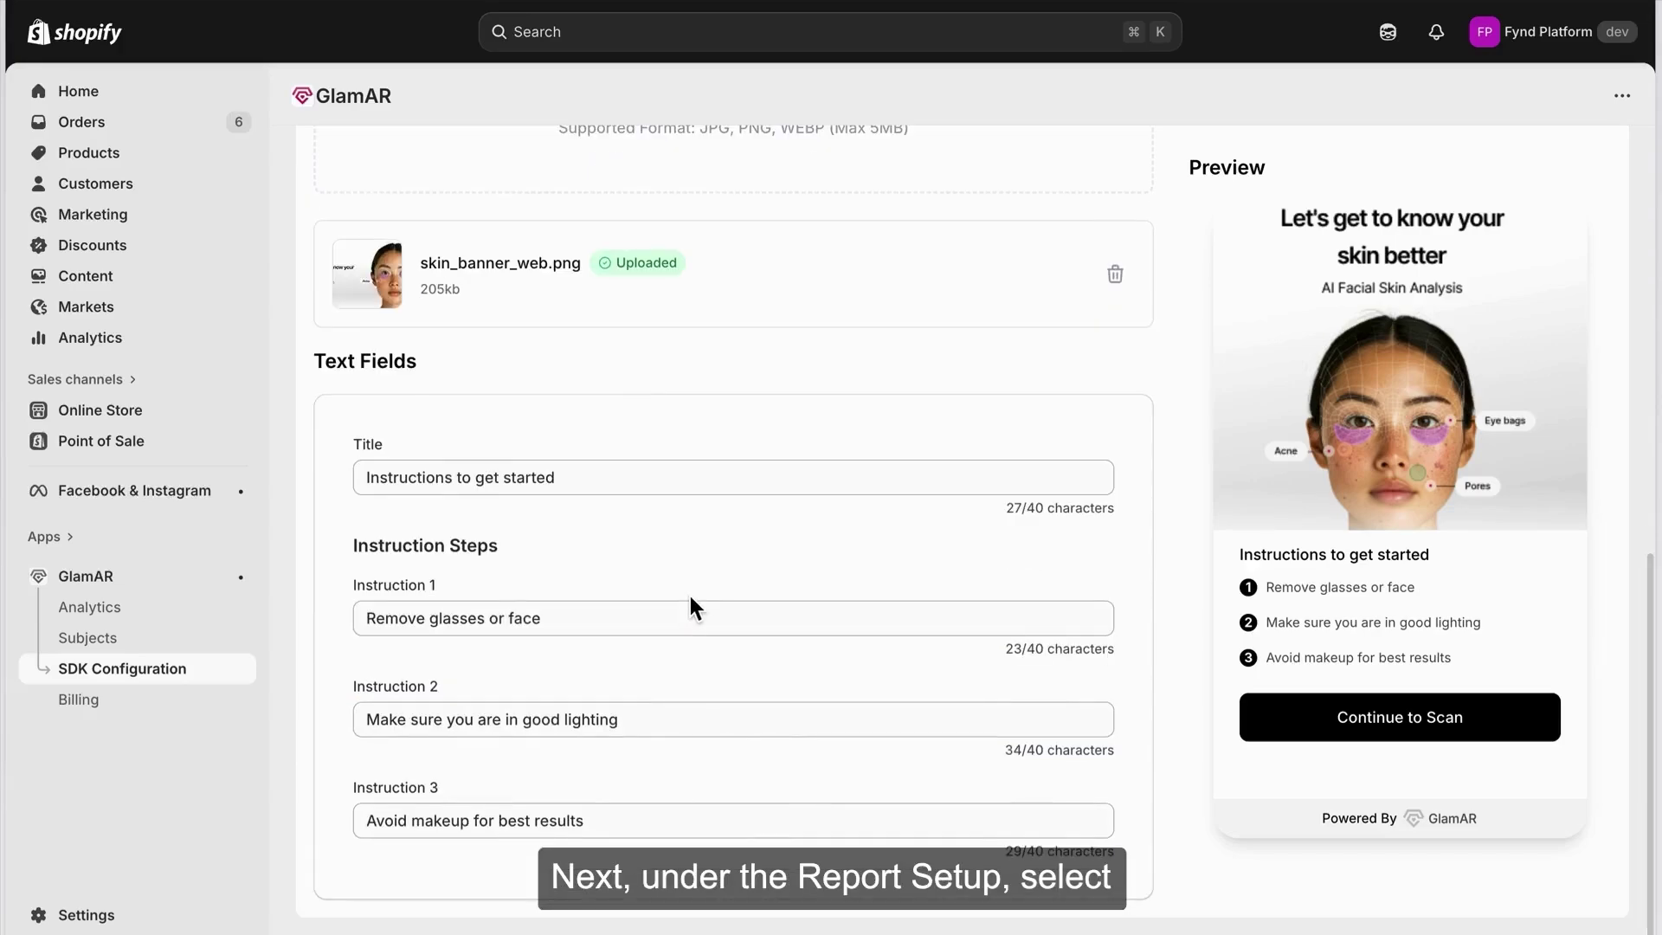
# Open the Report Setup settings and try deselecting the Acne report parameter, then select it again.
pyautogui.scroll(8, 689, 595)
pyautogui.click(761, 562)
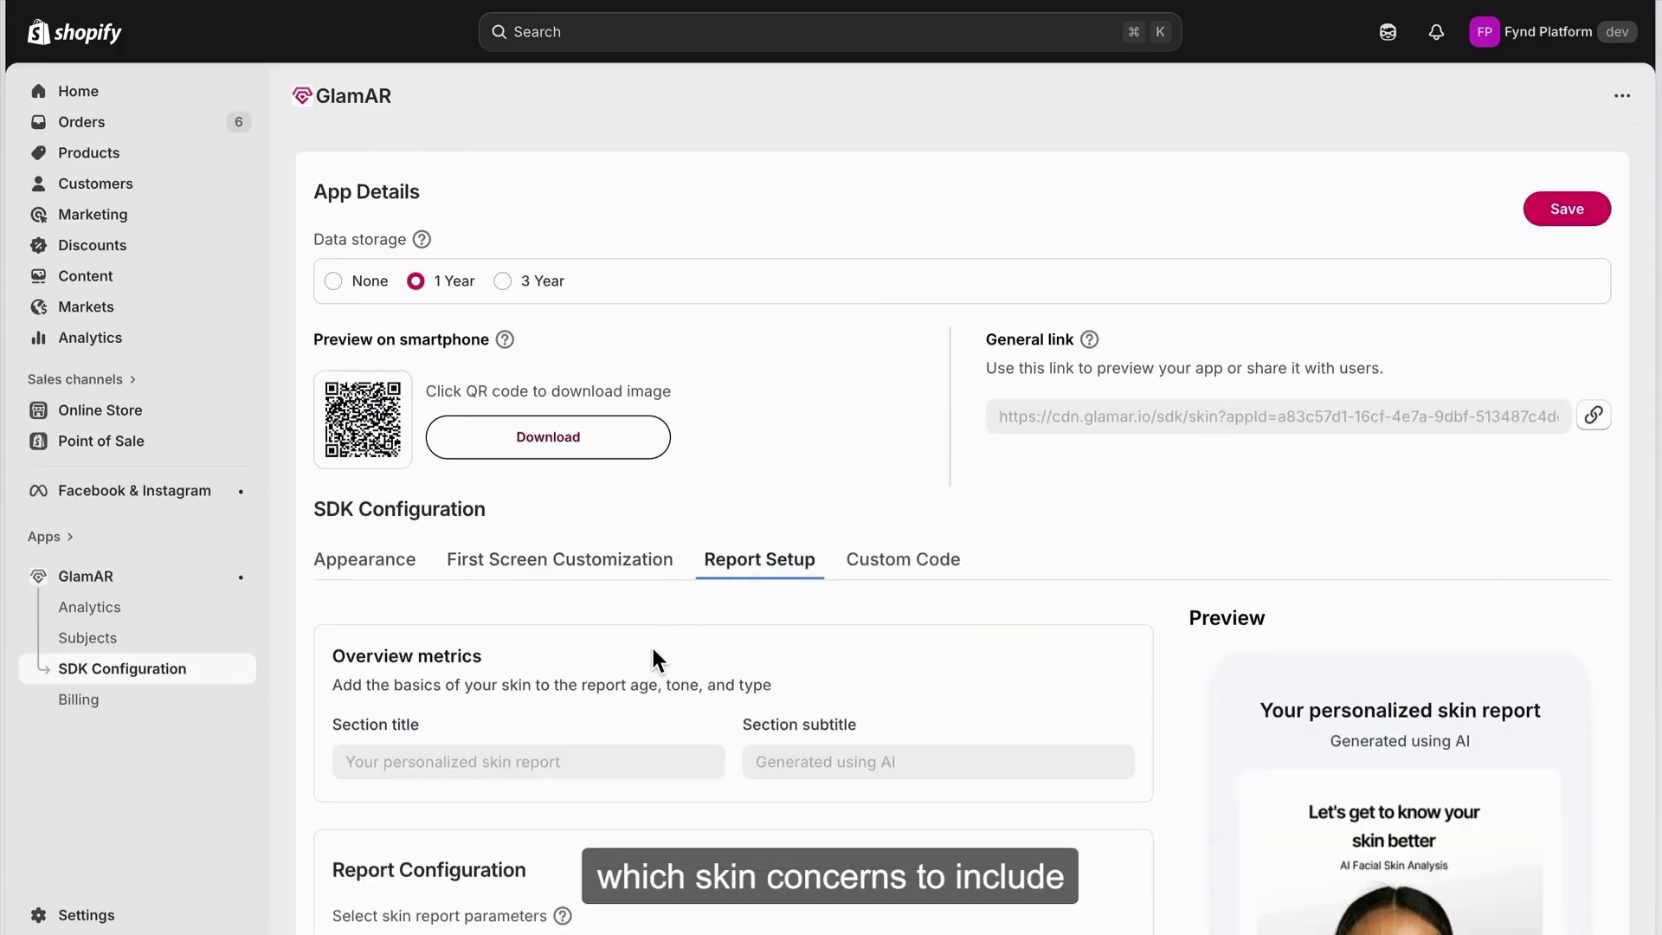
pyautogui.scroll(-4, 651, 649)
pyautogui.scroll(-1, 653, 649)
pyautogui.click(562, 597)
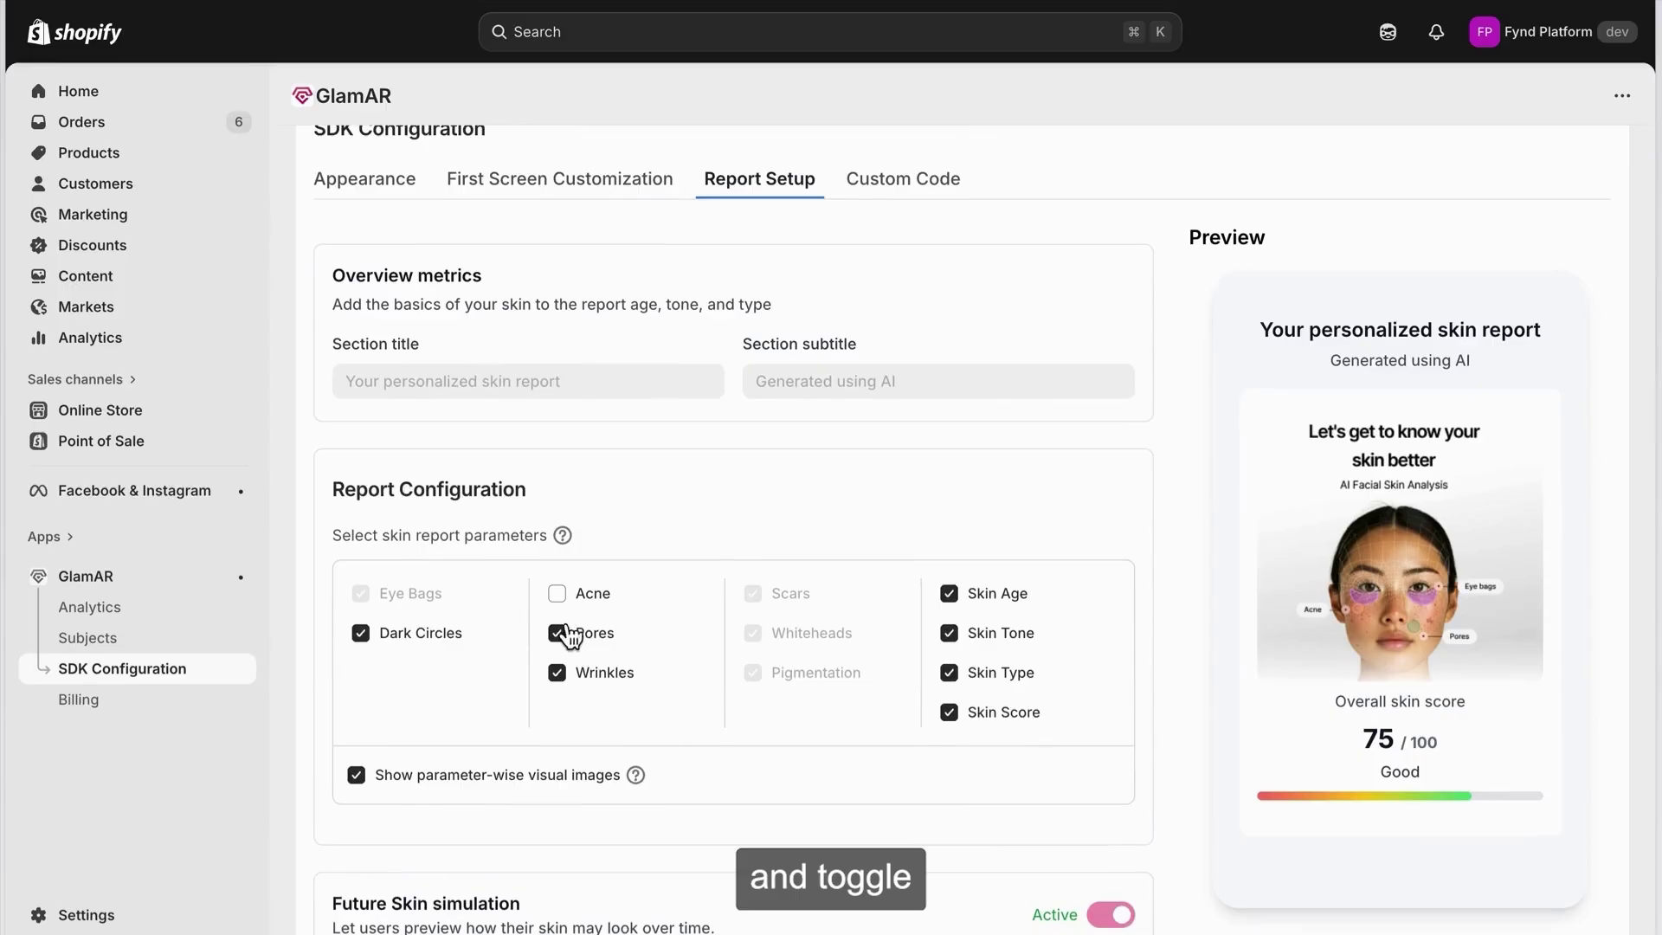
pyautogui.click(559, 630)
pyautogui.click(557, 593)
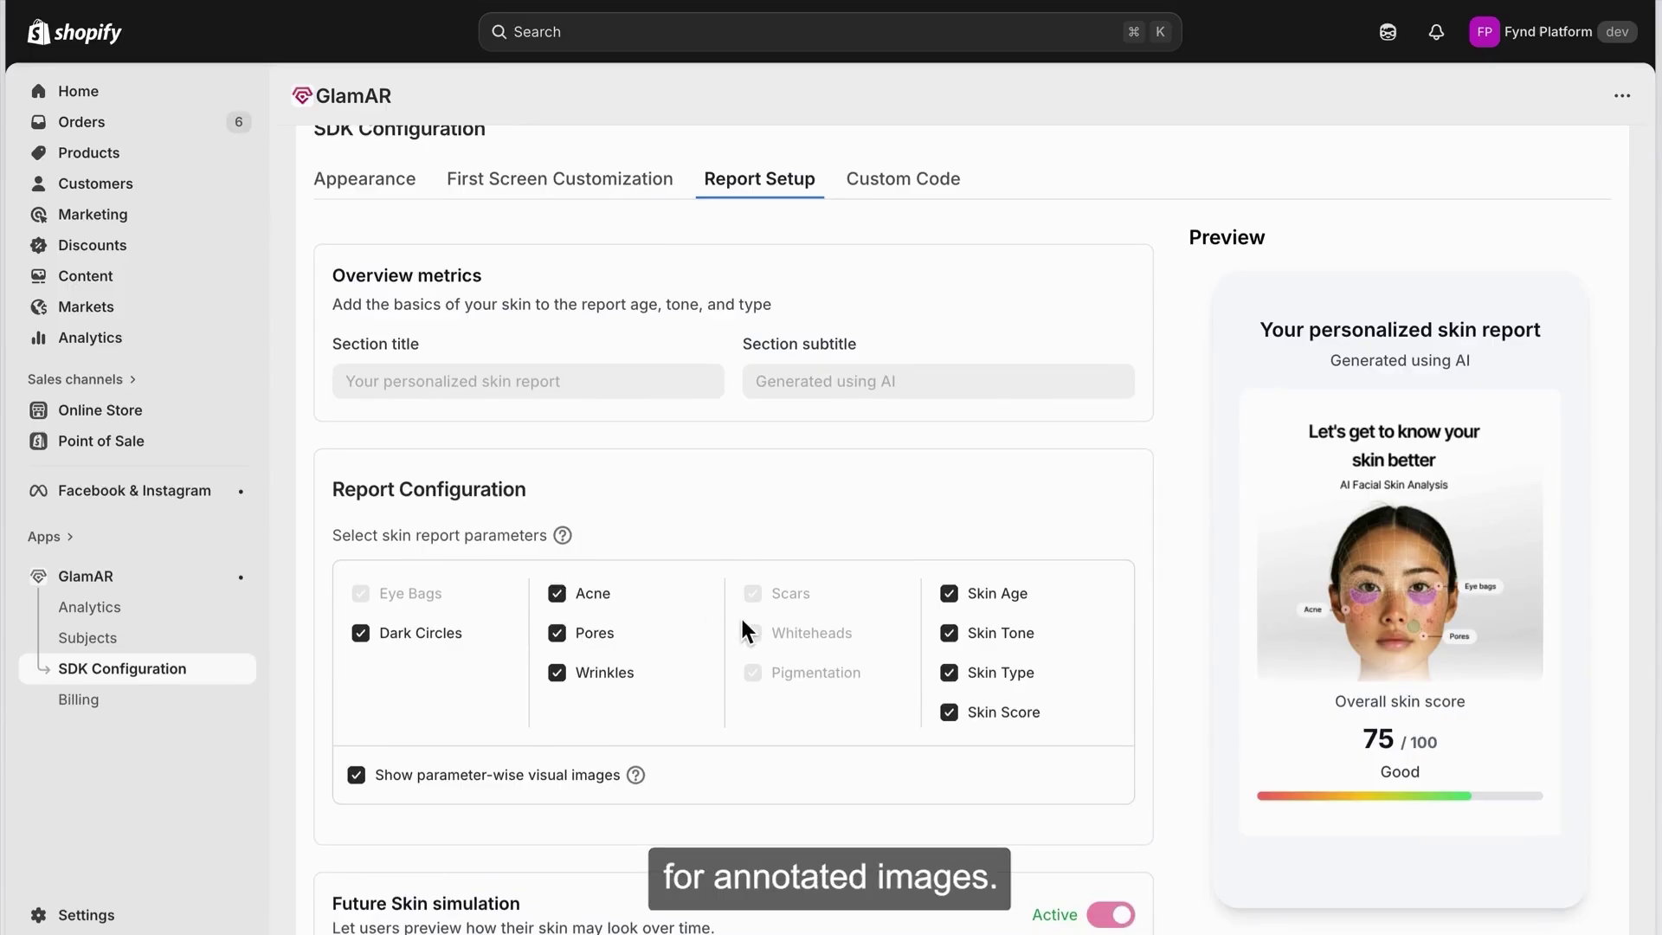
# Check the Future Skin simulation setting and save the changes to the SDK configuration.
pyautogui.scroll(-2, 742, 621)
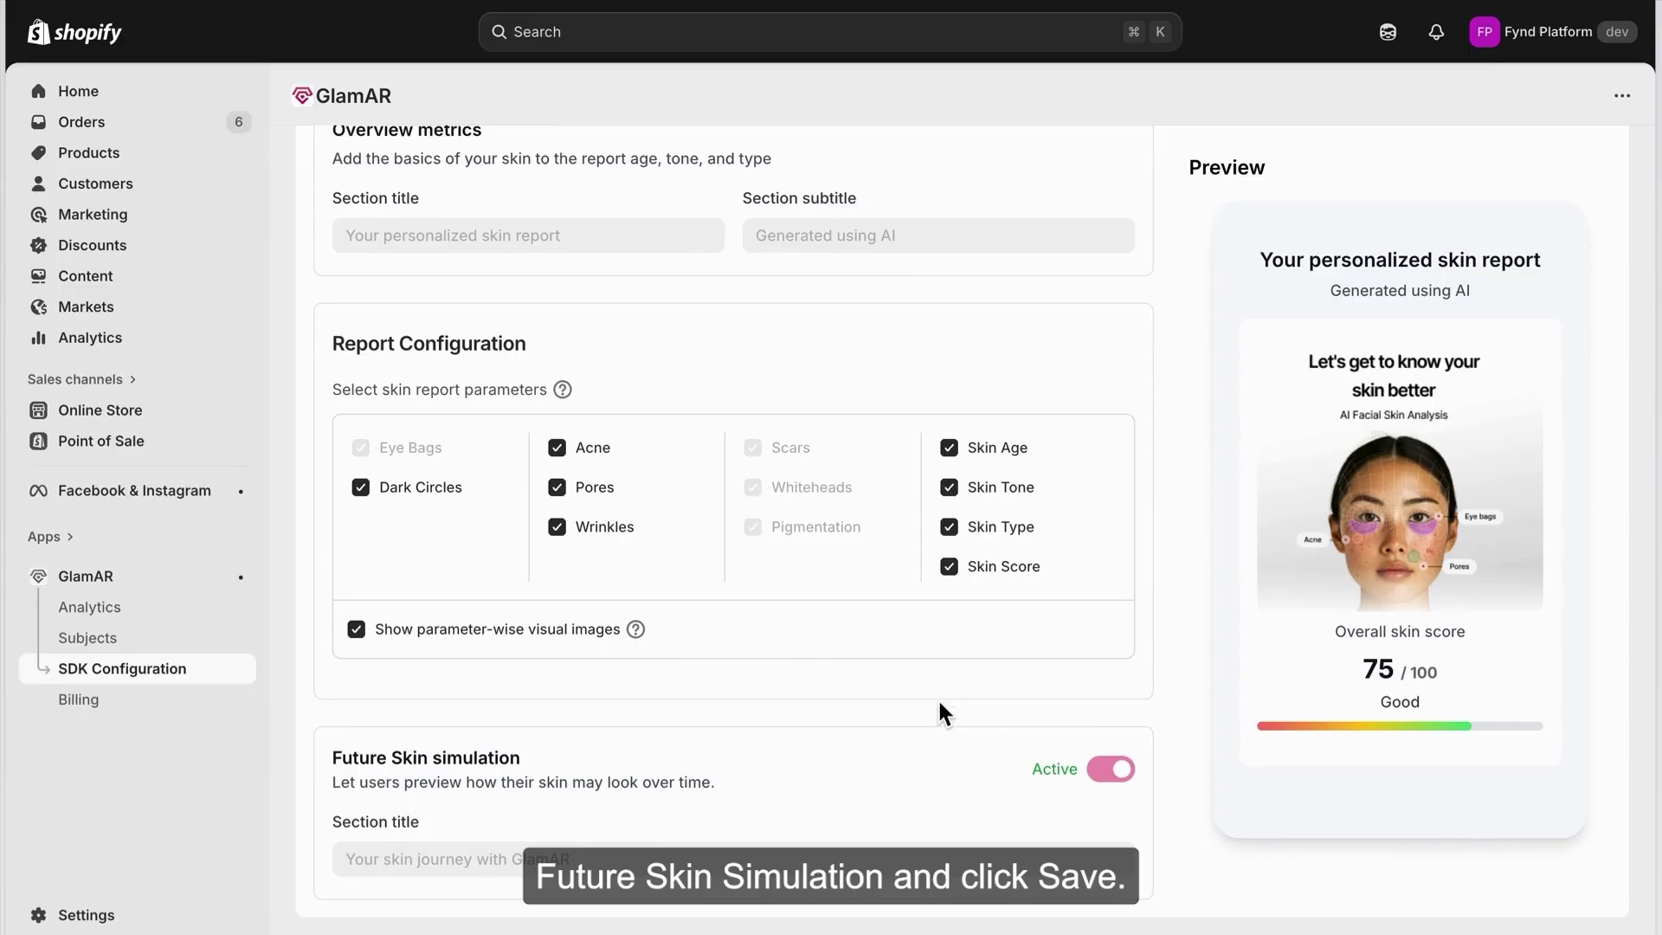
pyautogui.scroll(6, 939, 705)
pyautogui.click(1562, 213)
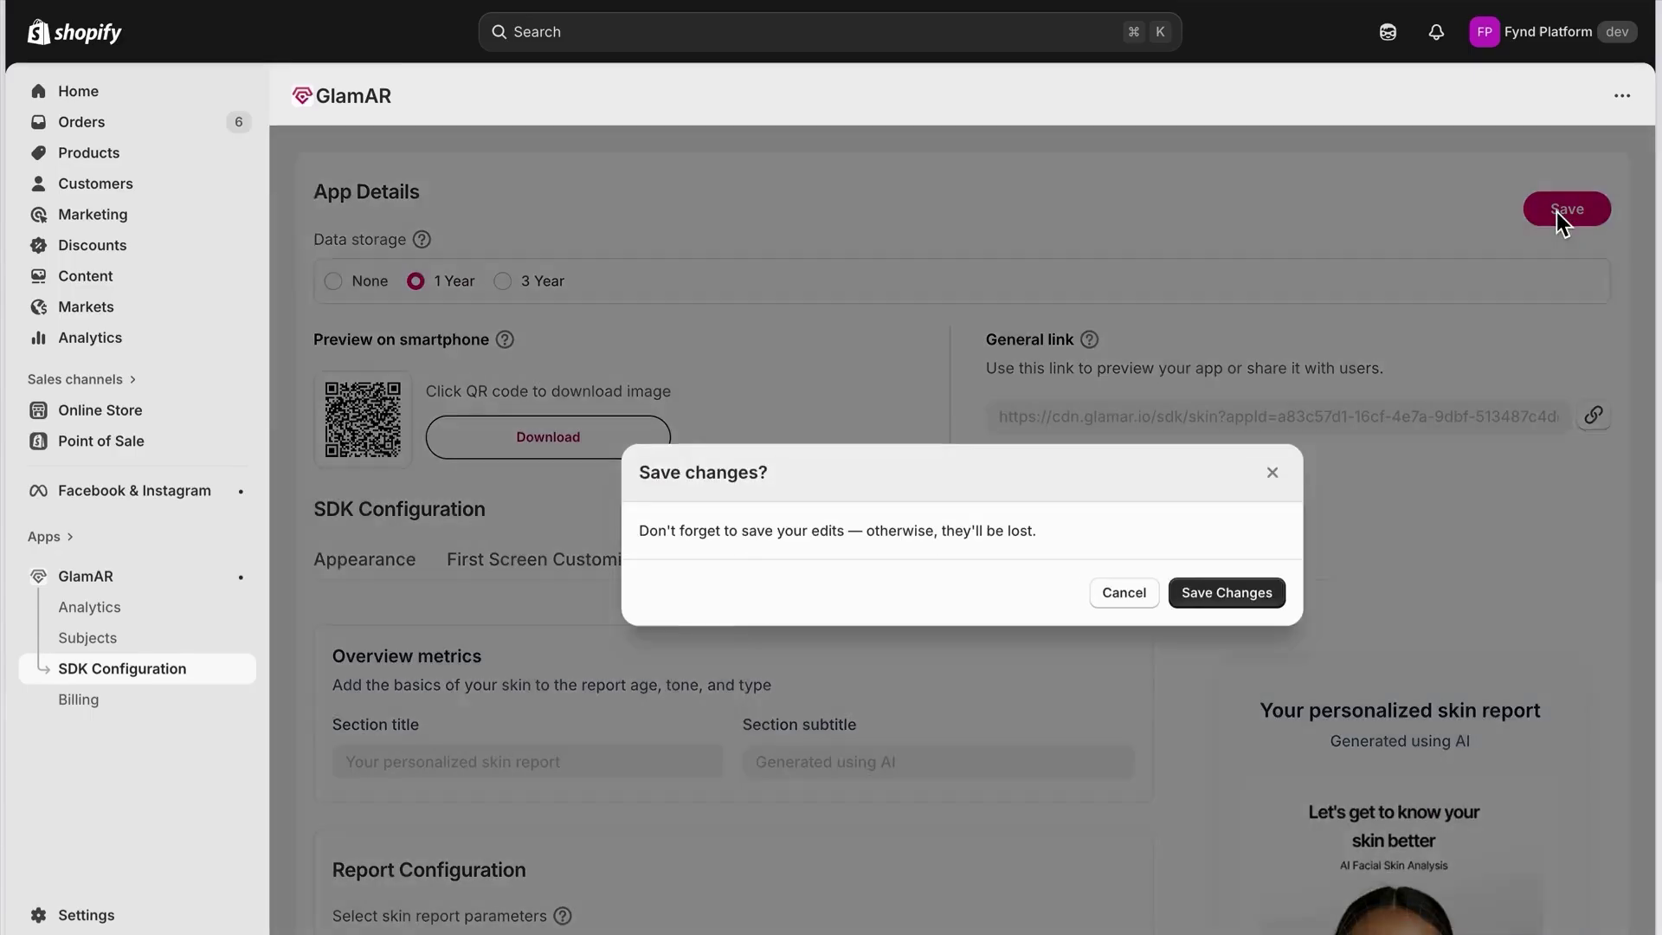
pyautogui.click(1220, 590)
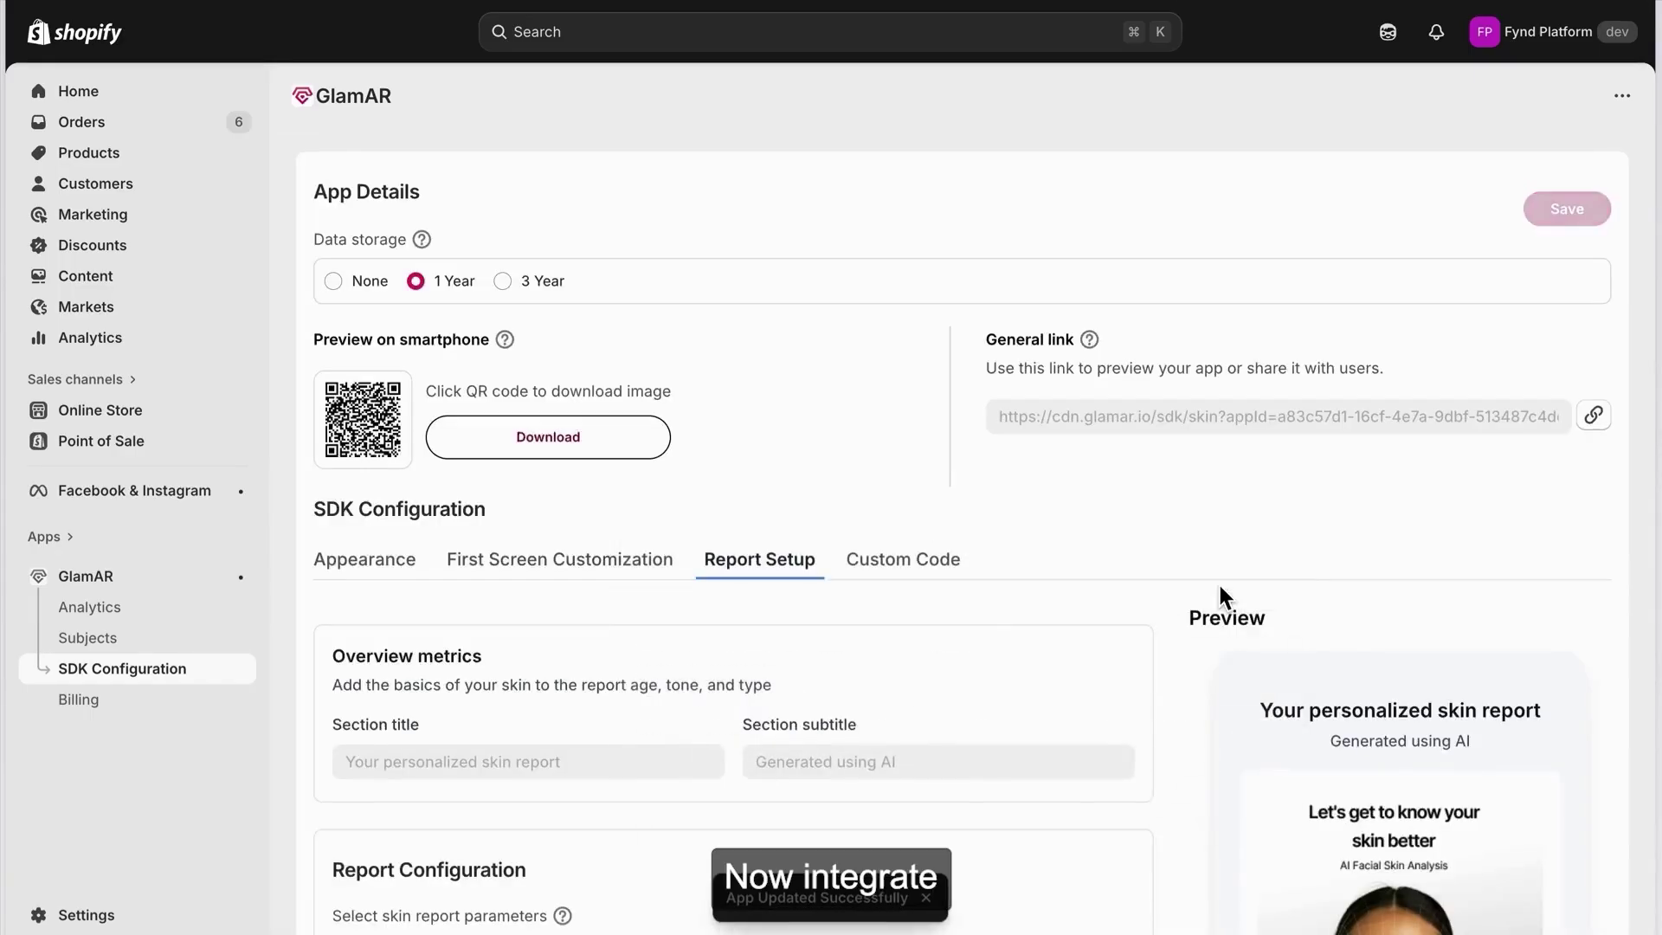
# Open the theme customizer from the GlamAR app page and add the GlamAR app section to the home page template.
pyautogui.click(135, 586)
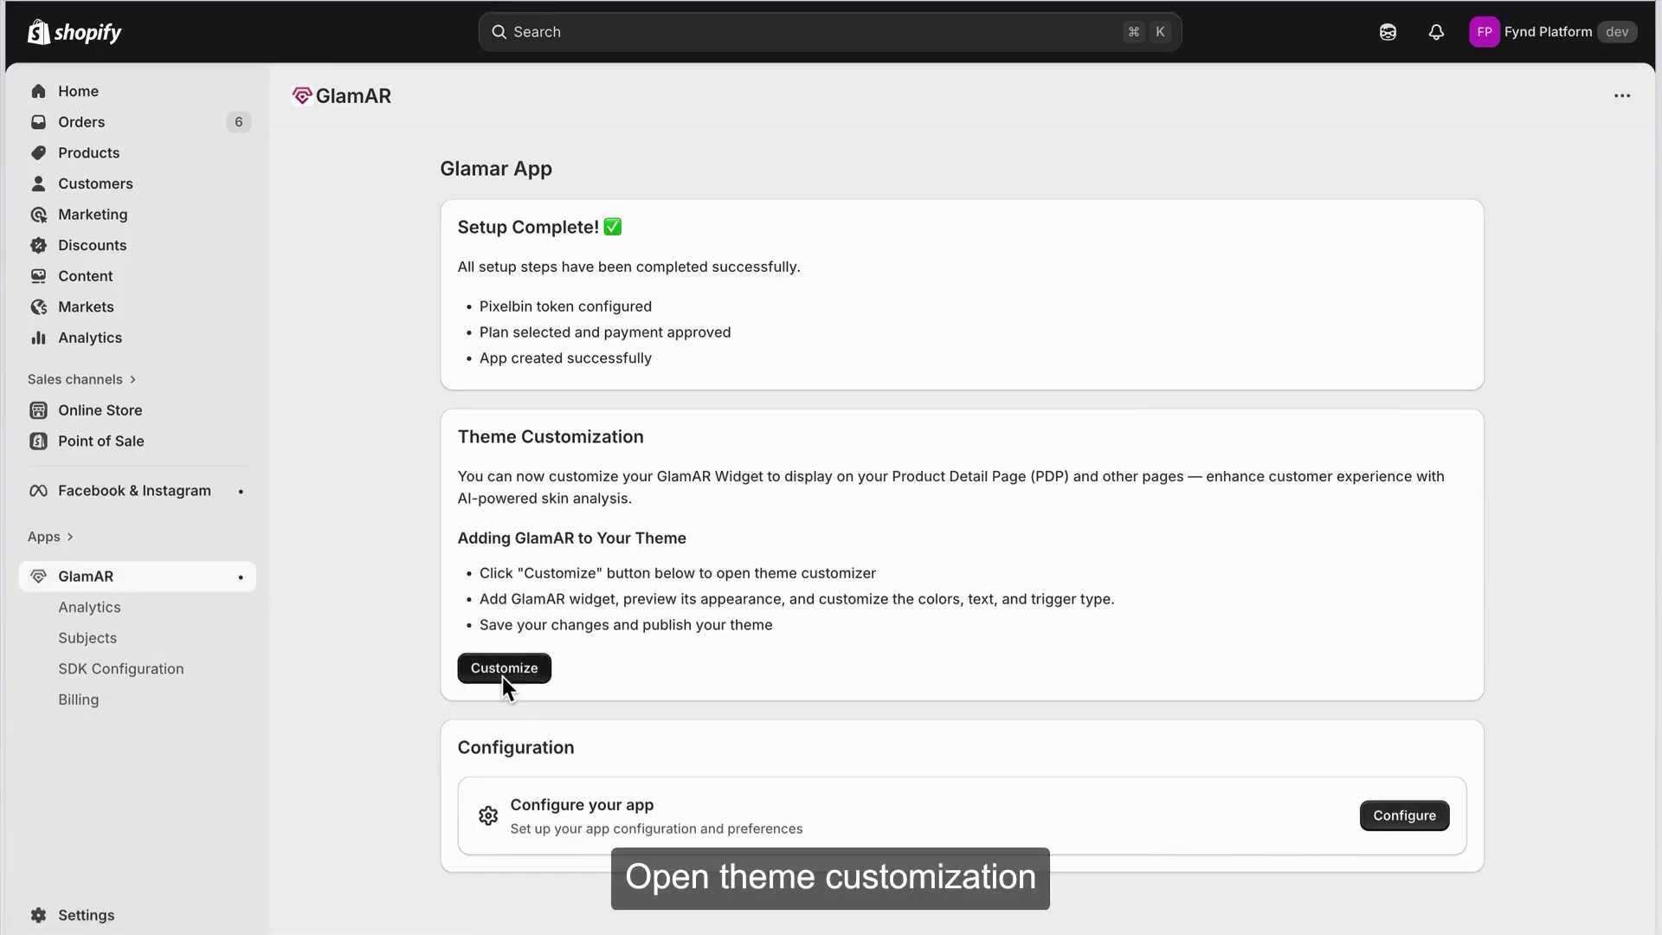
pyautogui.click(501, 669)
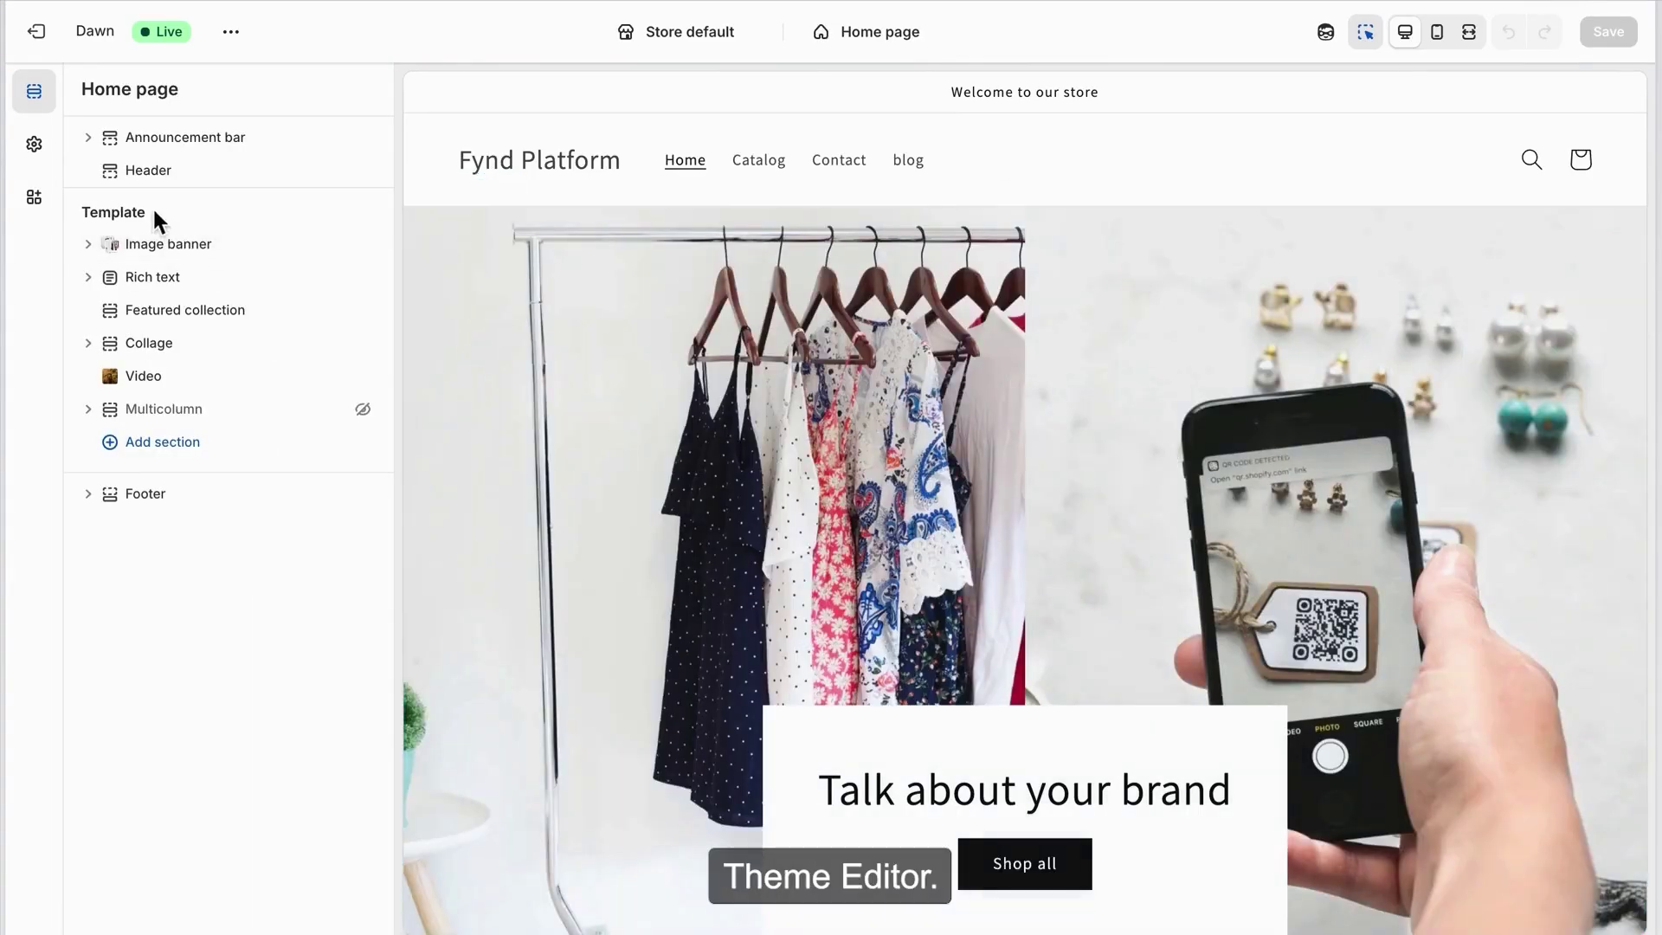
pyautogui.click(152, 445)
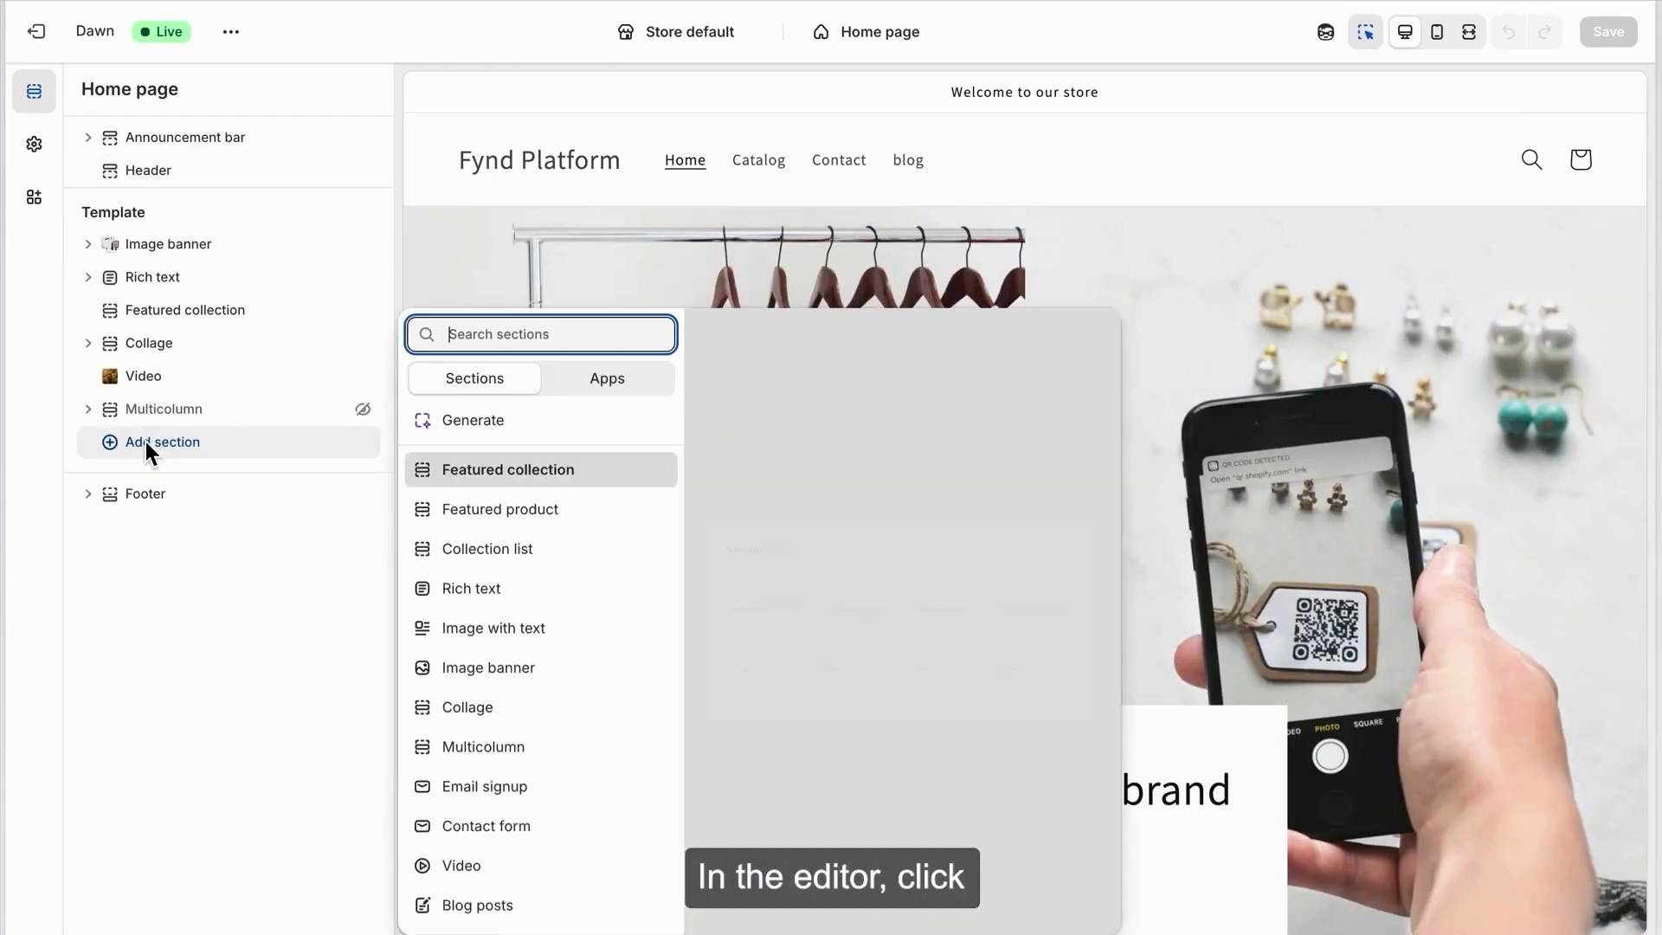
pyautogui.click(606, 377)
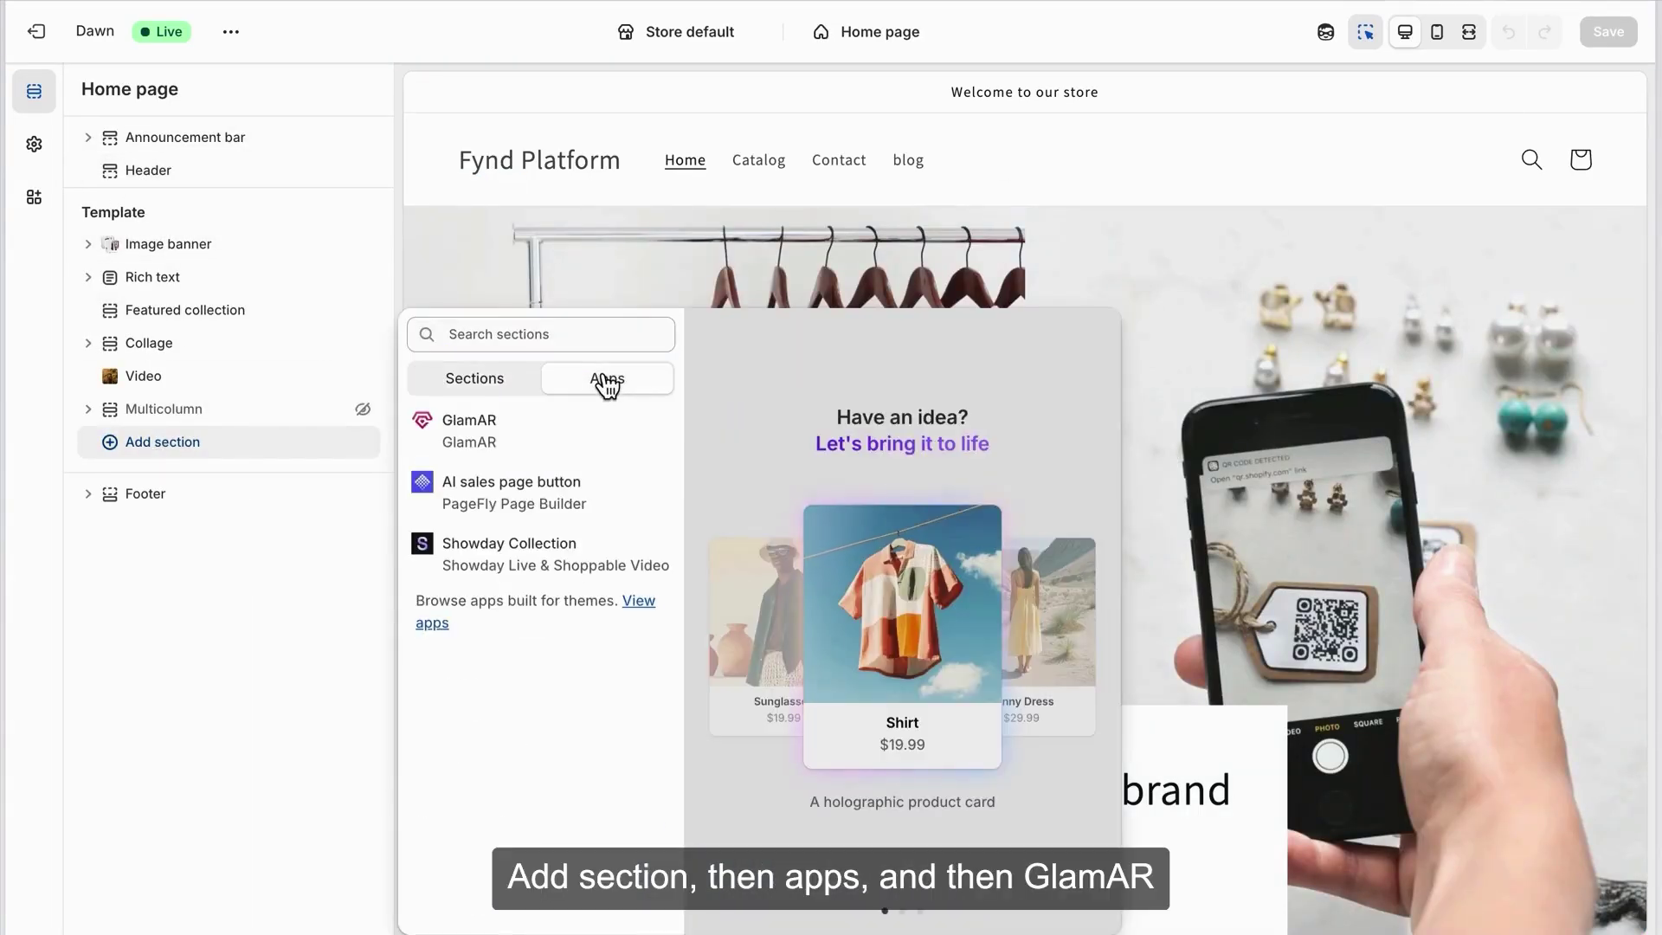
pyautogui.click(482, 461)
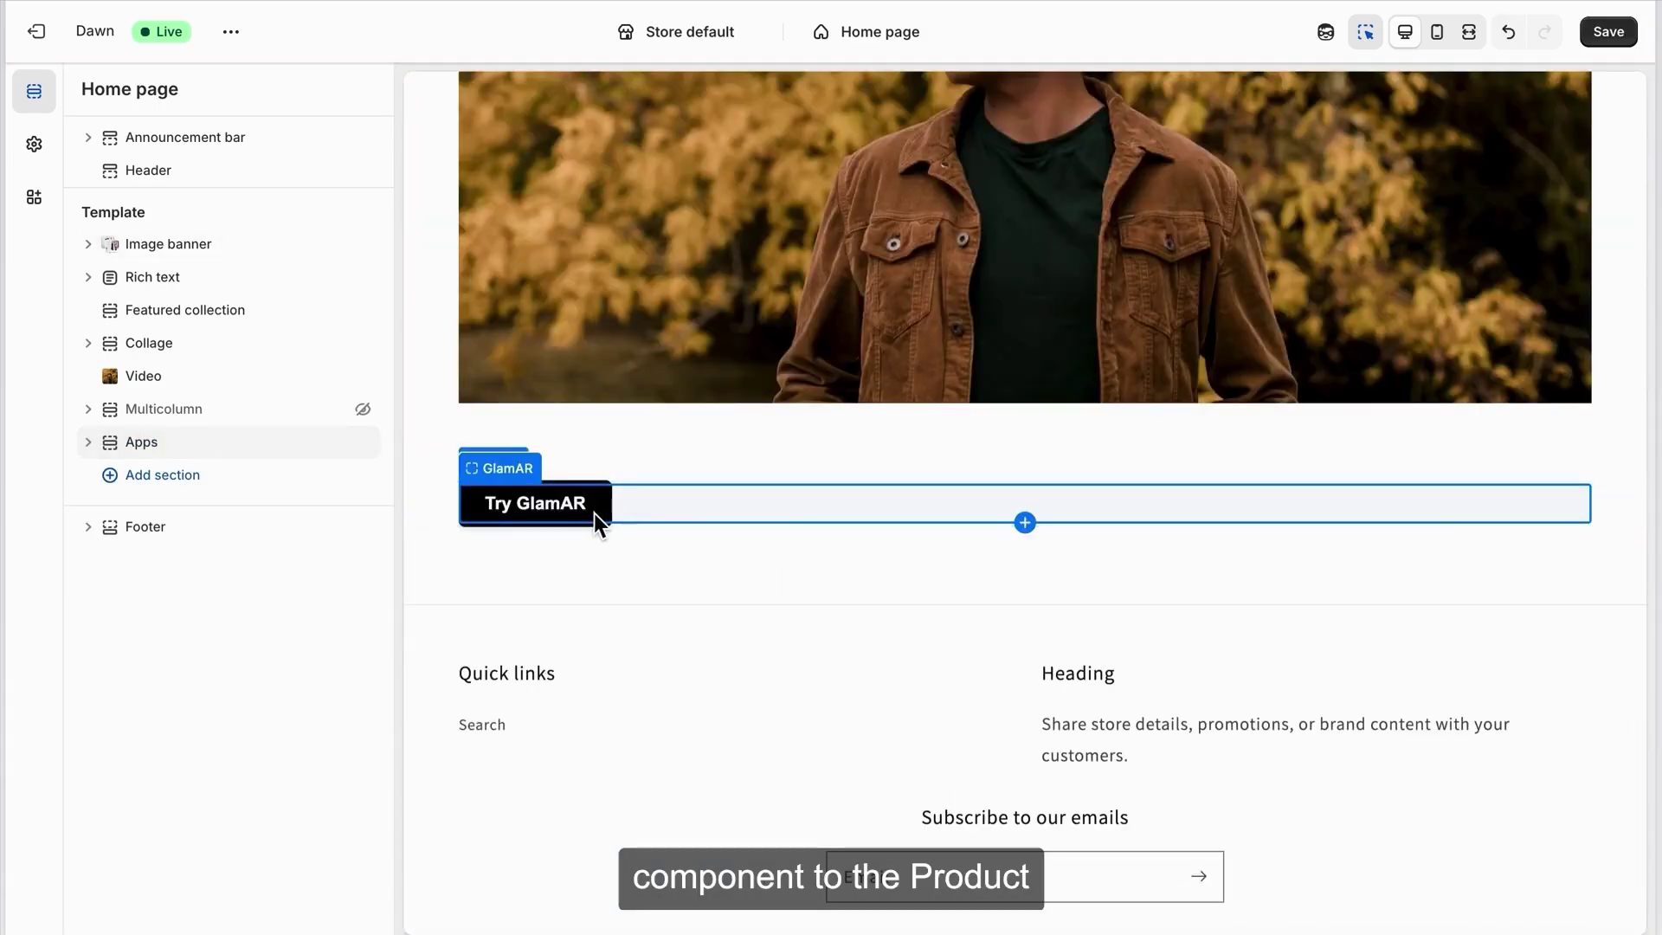
# Open the GlamAR block's settings, keep Button as the trigger type and set the button text to "Start Skin Analysis".
pyautogui.click(594, 512)
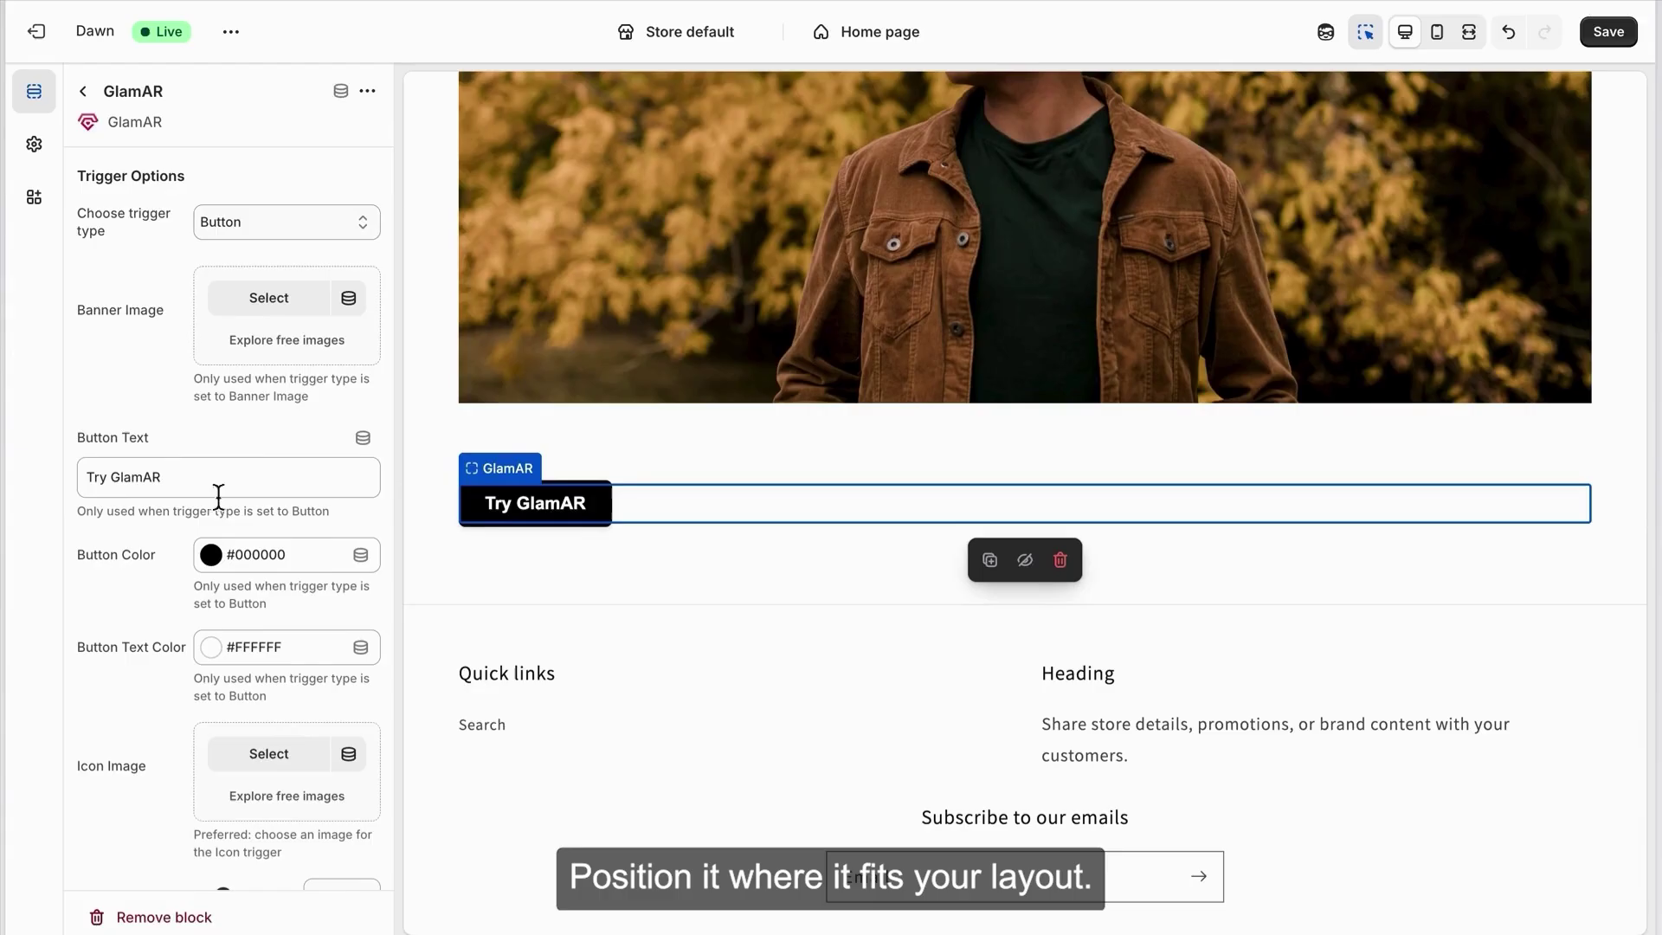
pyautogui.click(277, 223)
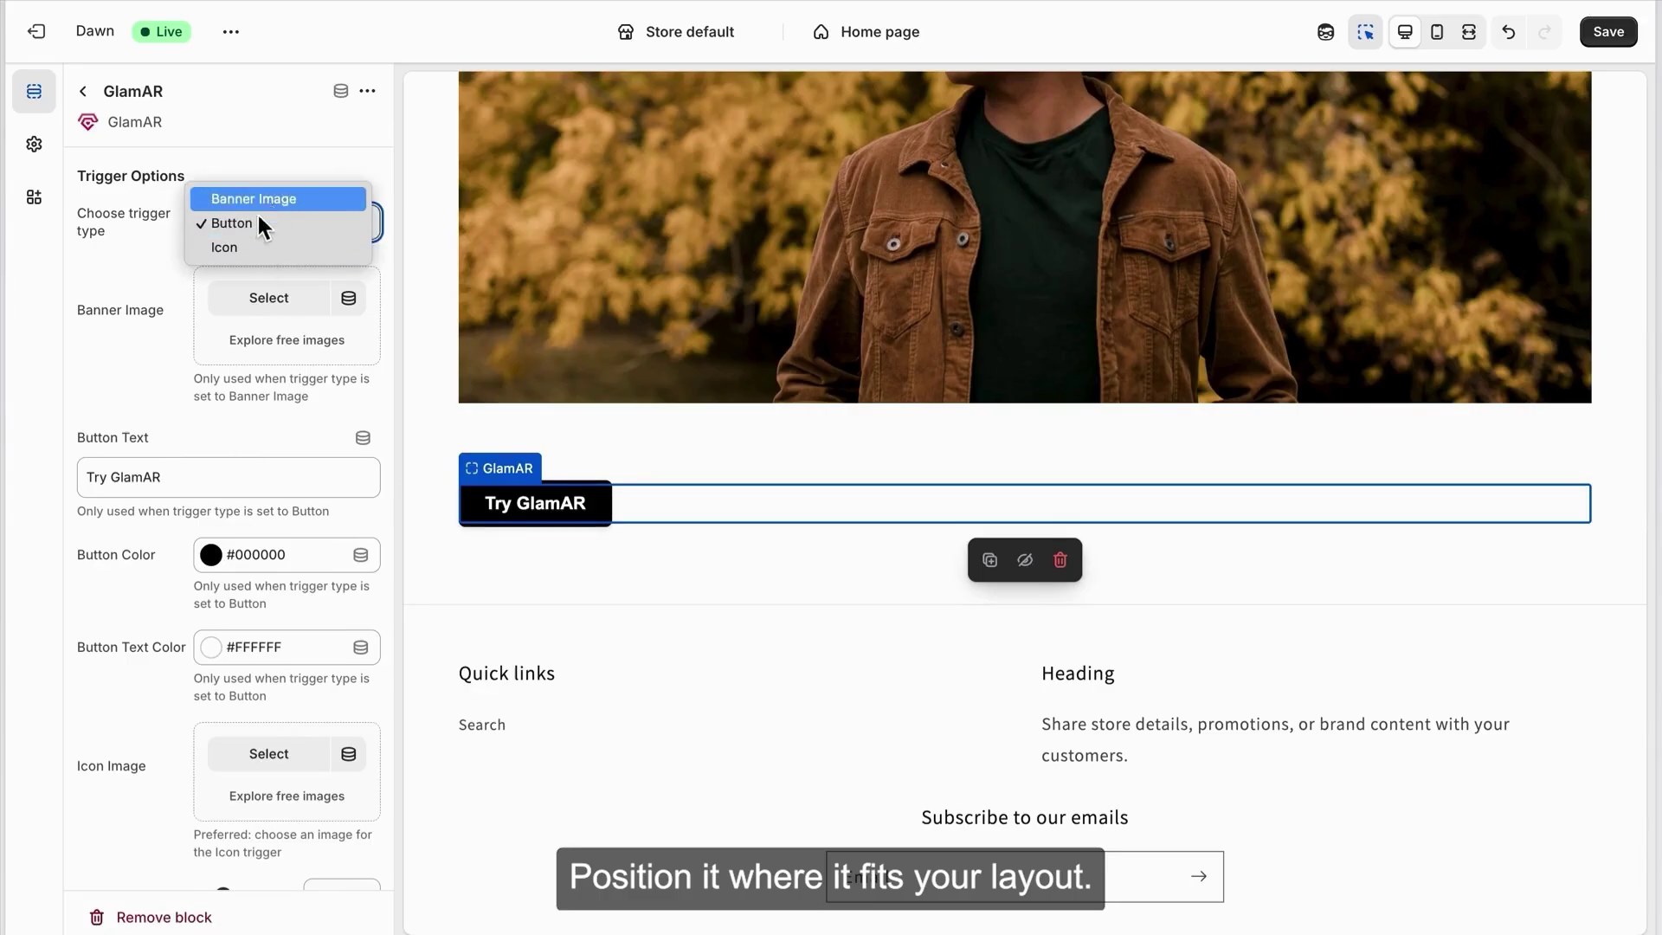
pyautogui.click(175, 277)
pyautogui.tripleClick(175, 485)
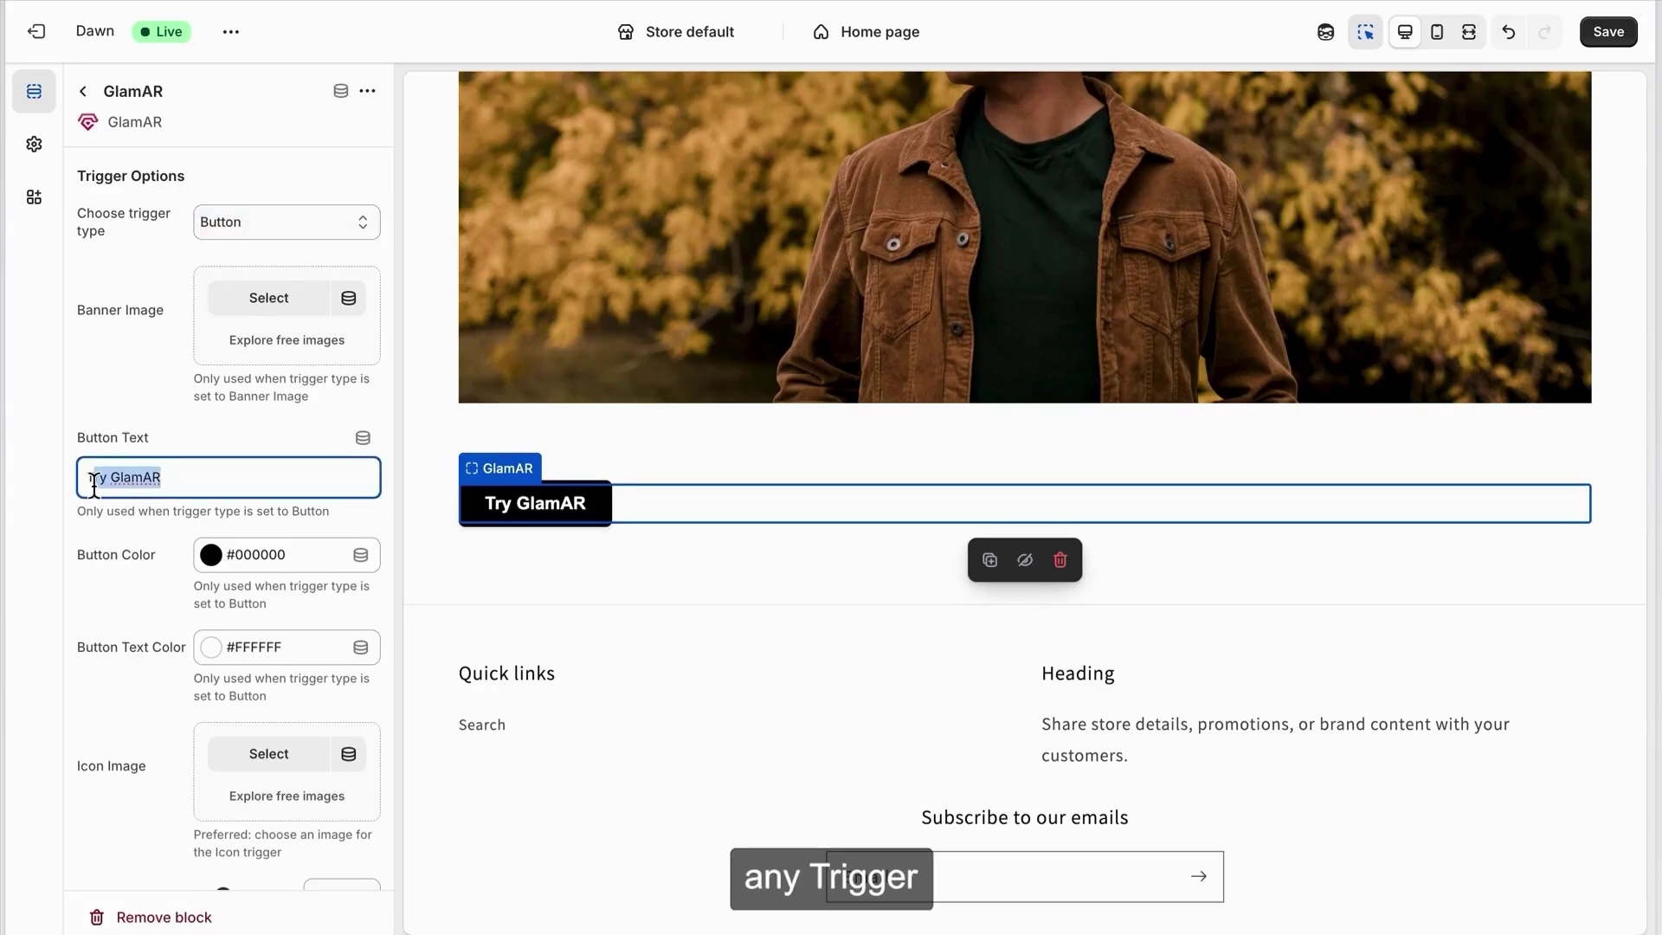
pyautogui.write('Start')
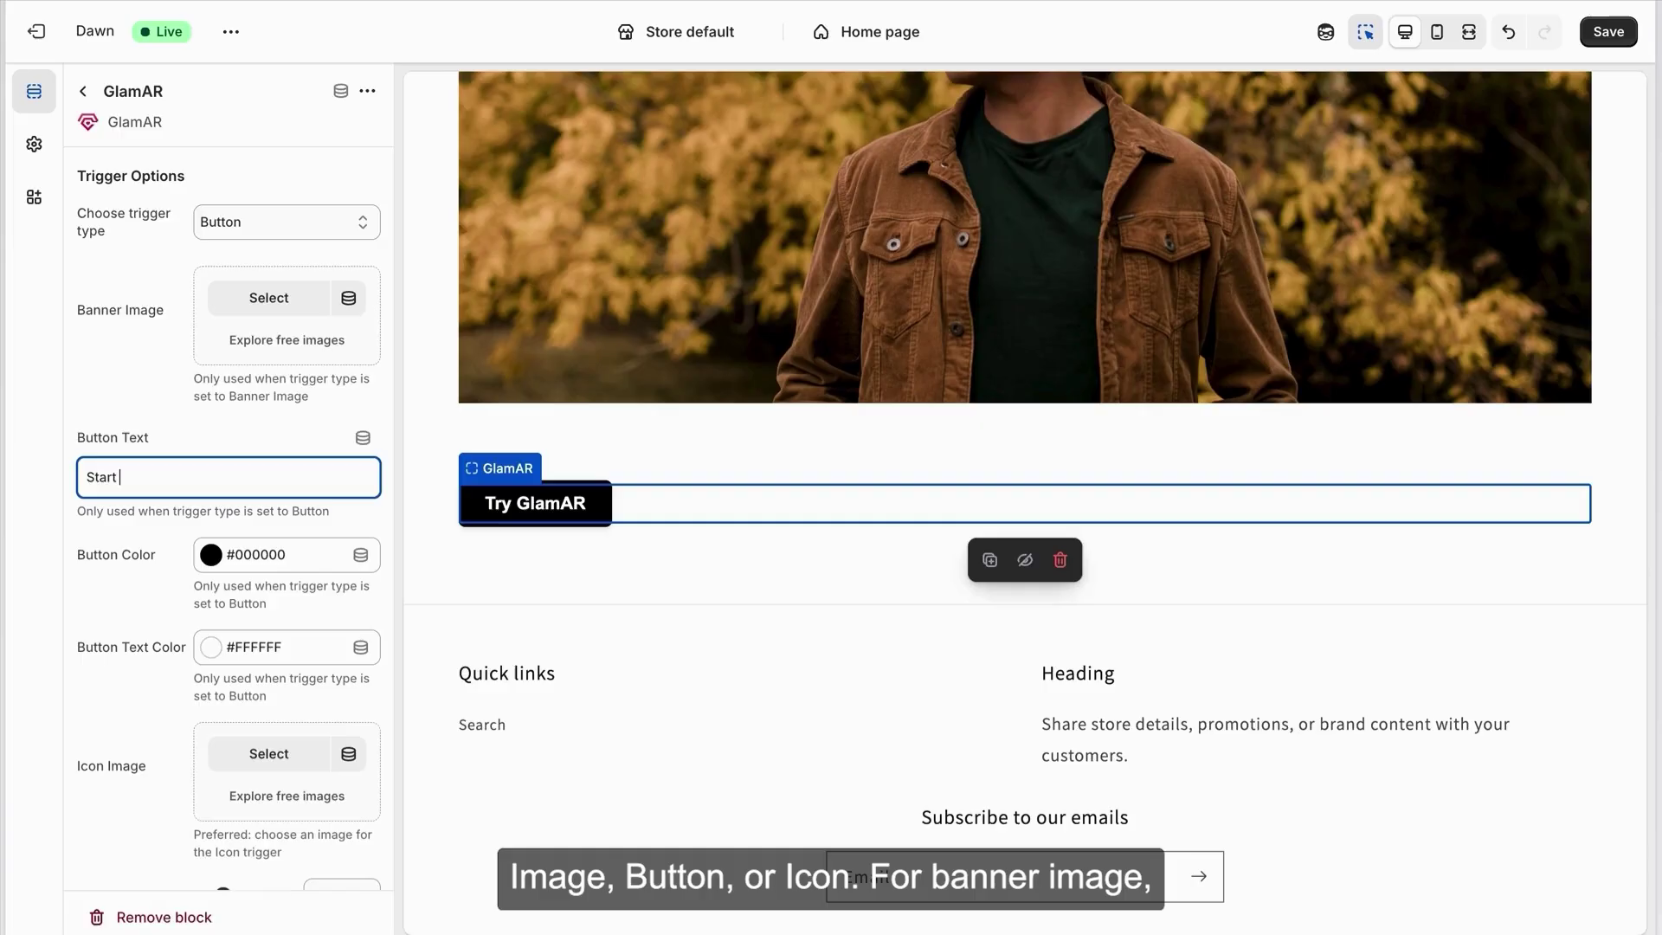
pyautogui.write(' Skin Analysis')
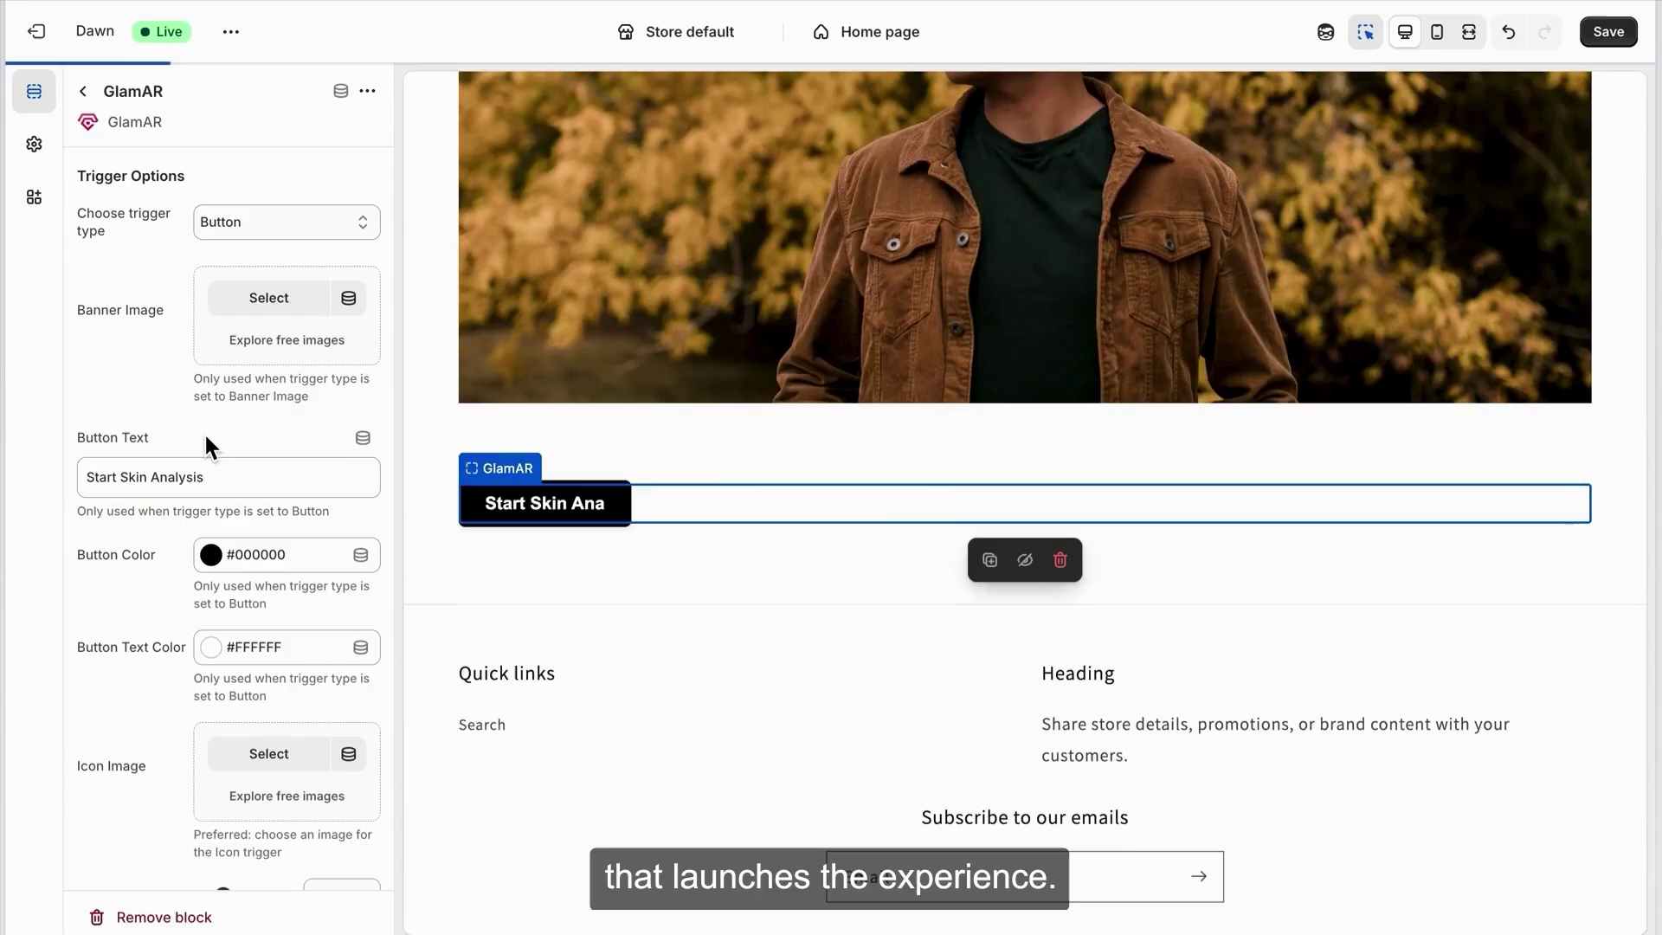
# Change the GlamAR button color to purple, #AF0BD5.
pyautogui.scroll(-1, 294, 493)
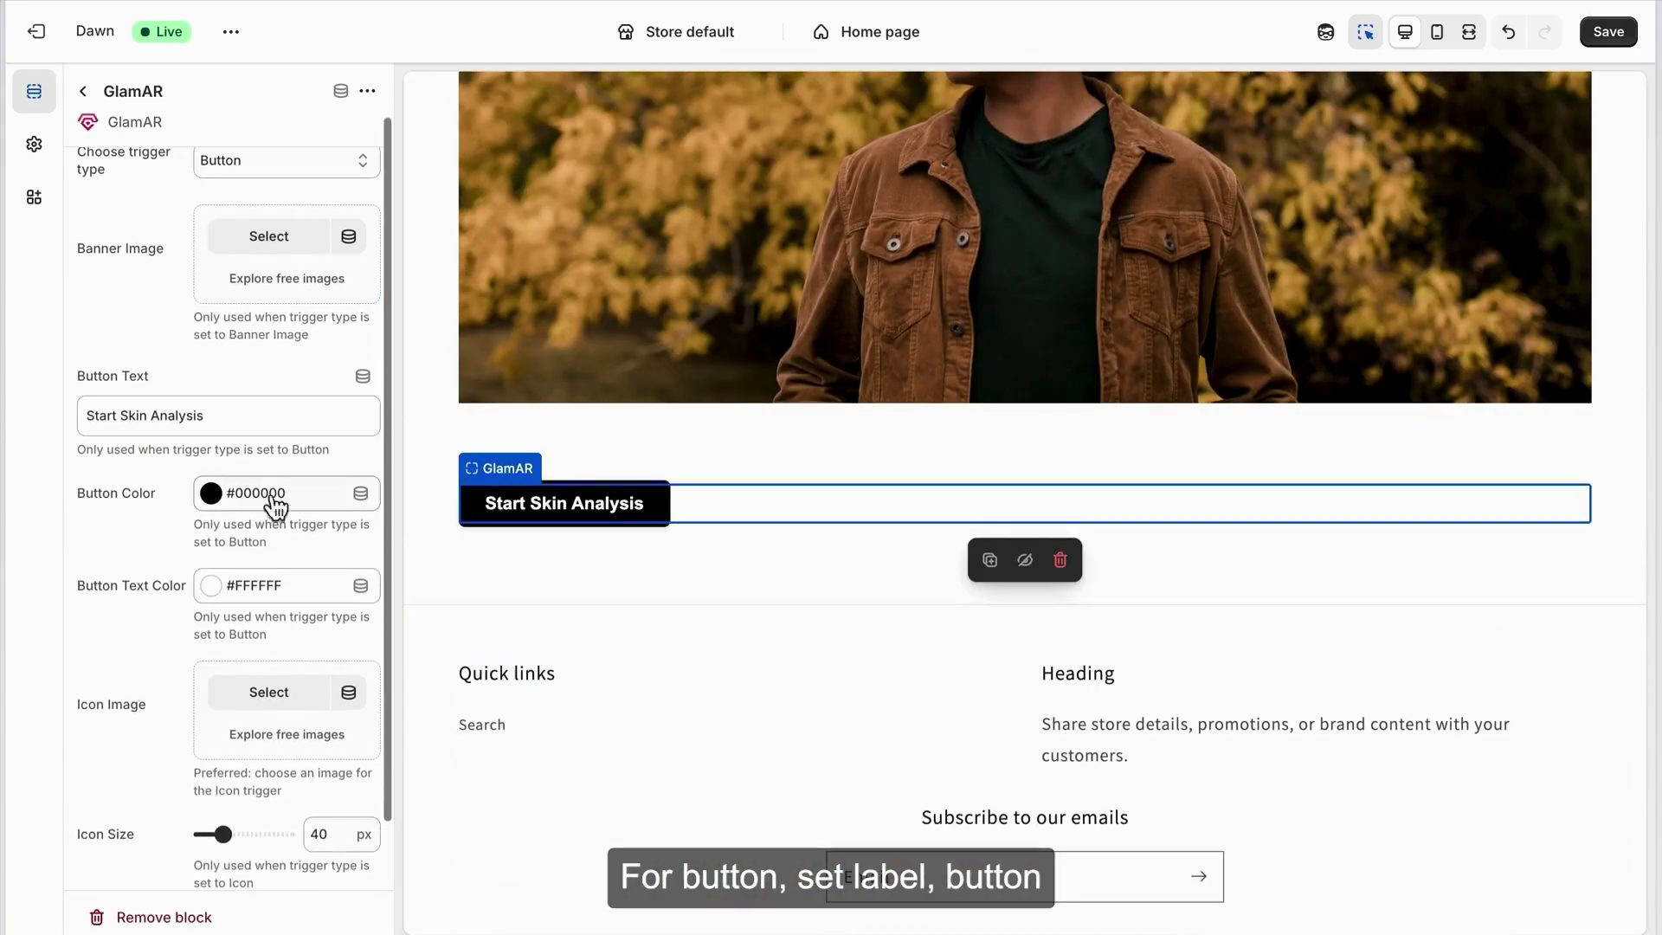
pyautogui.click(211, 495)
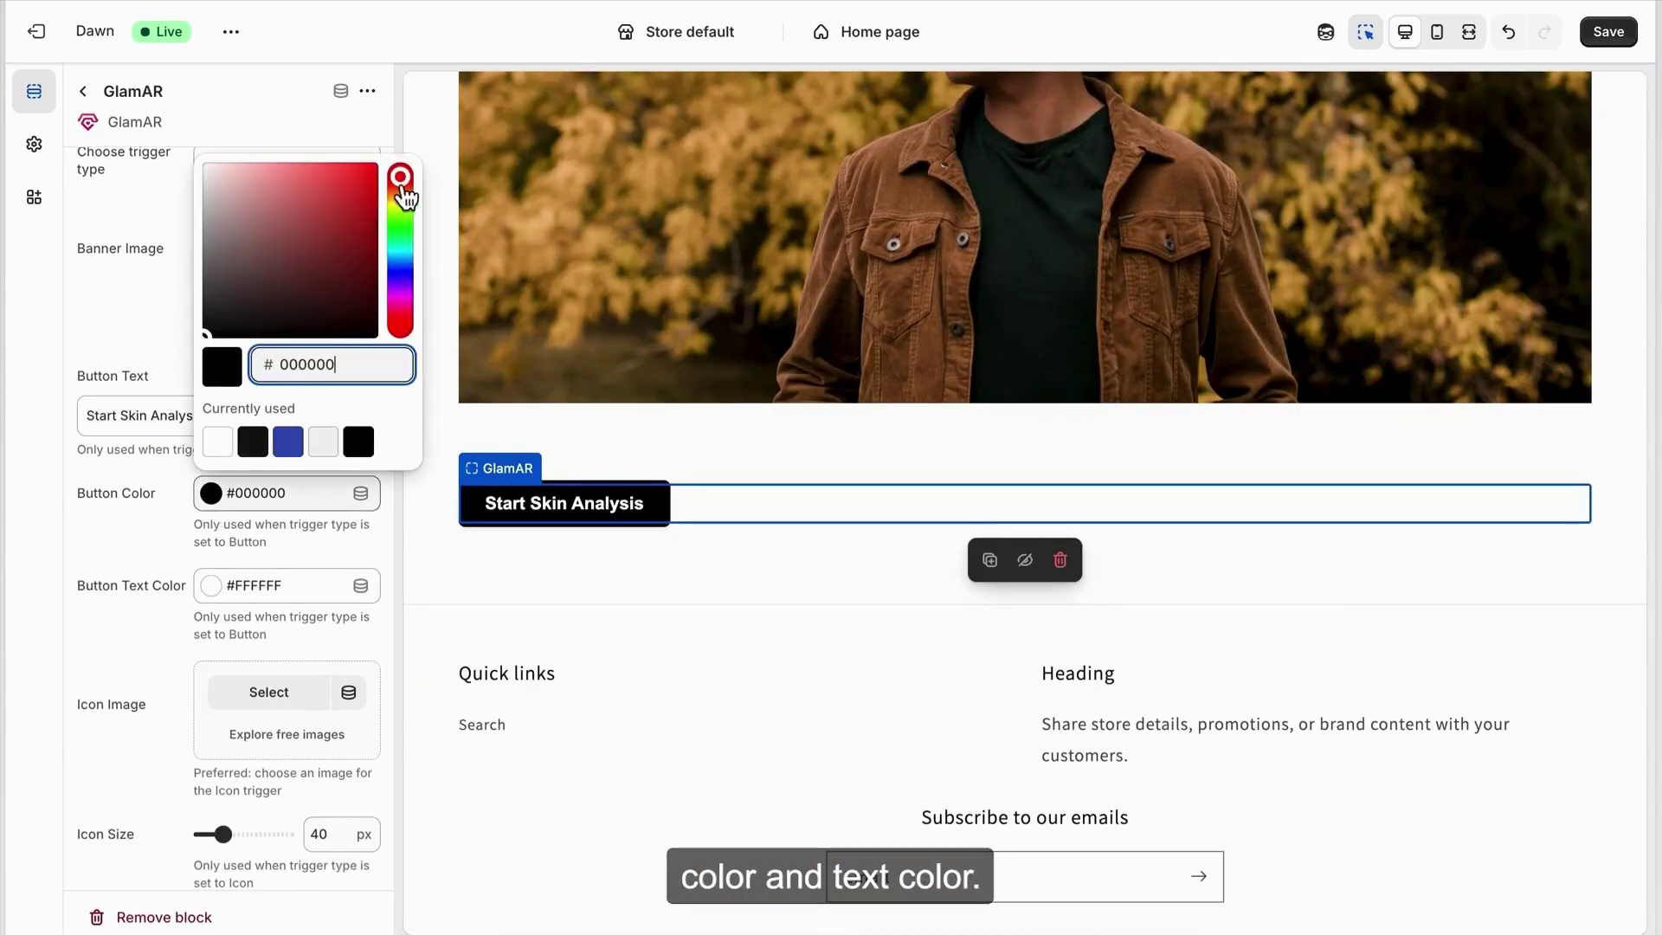
pyautogui.moveTo(403, 194); pyautogui.dragTo(401, 297)
pyautogui.click(351, 170)
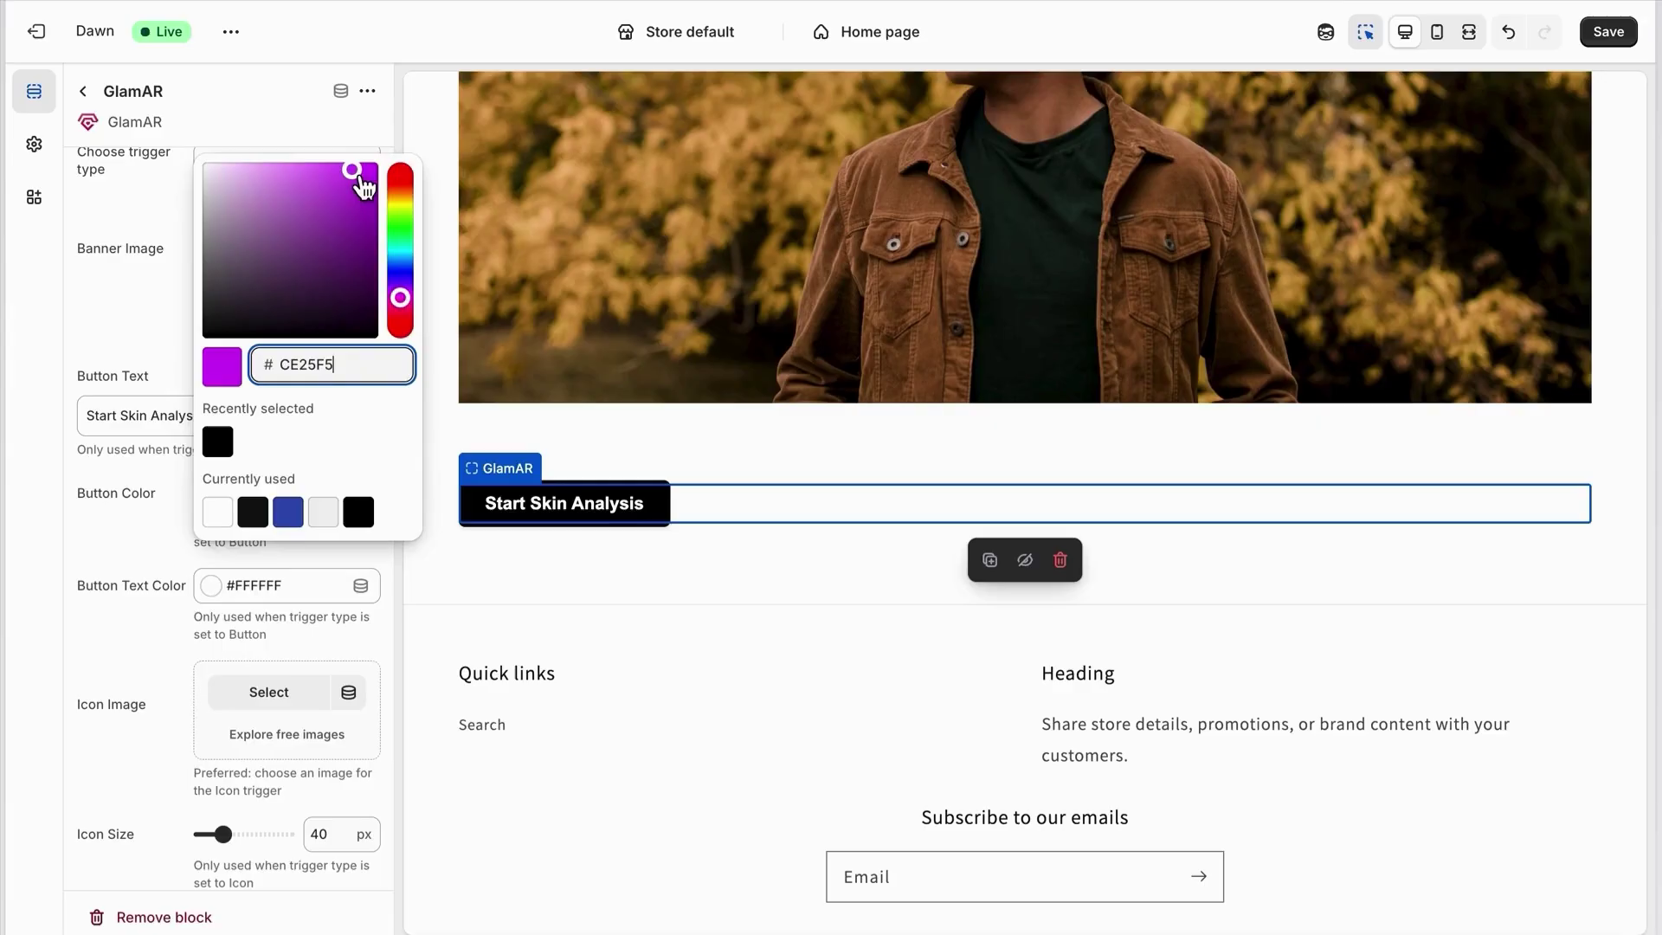
pyautogui.moveTo(363, 186); pyautogui.dragTo(373, 197)
pyautogui.click(92, 562)
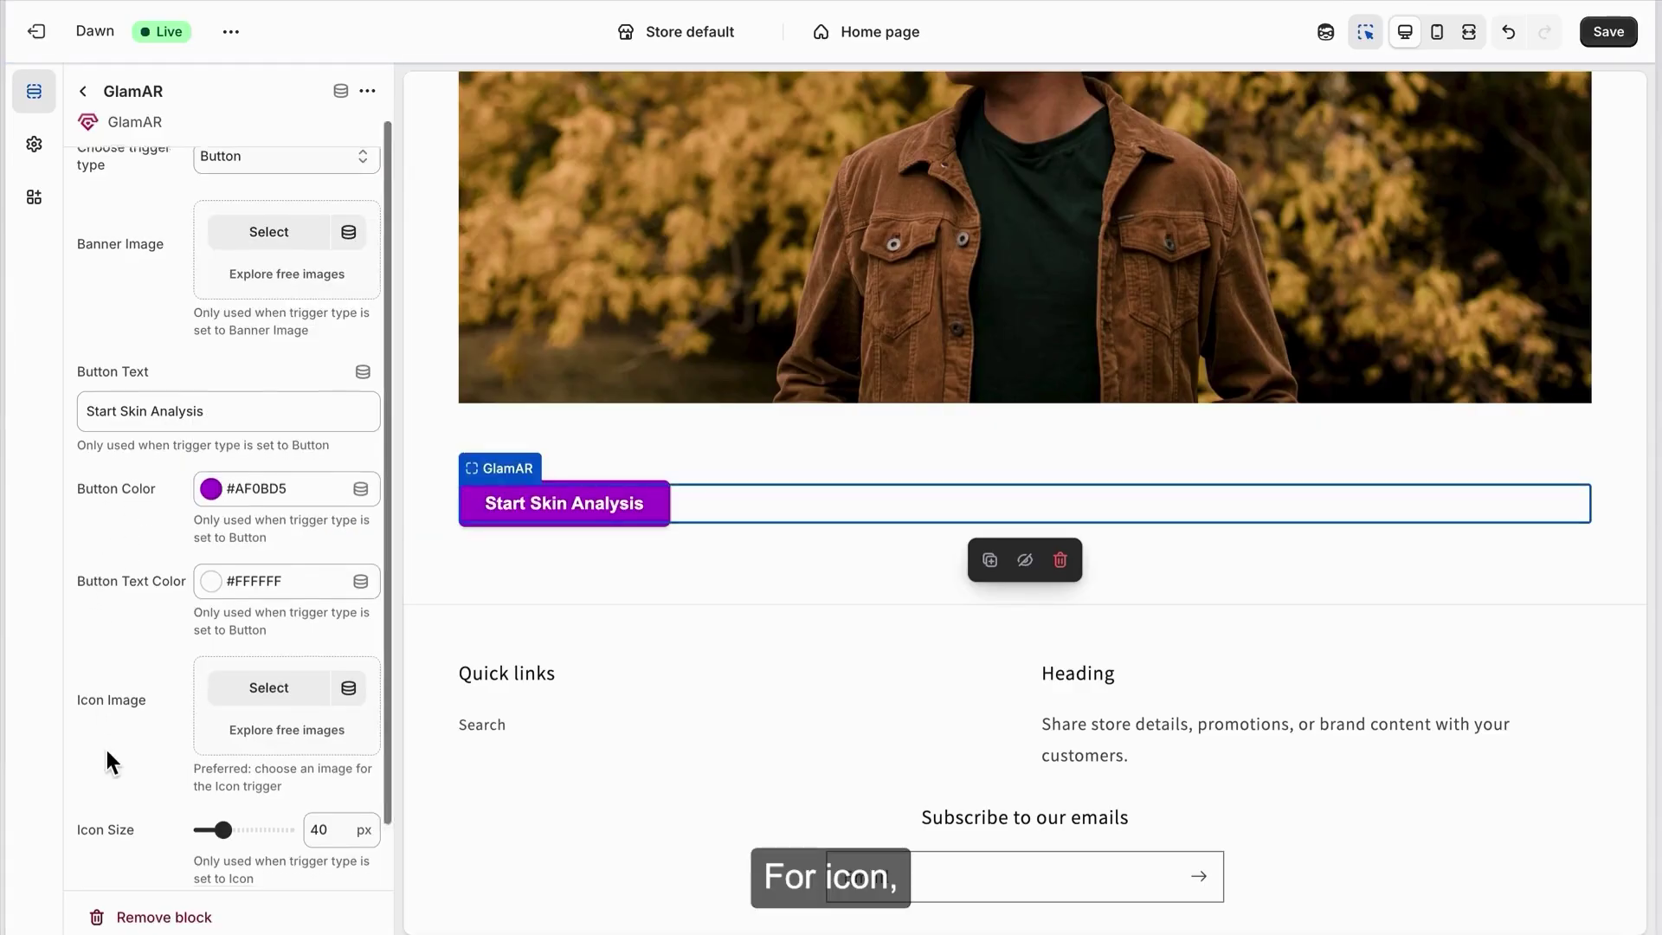
# Set the GlamAR block's icon size to 65 px and save the theme changes.
pyautogui.scroll(-1, 106, 750)
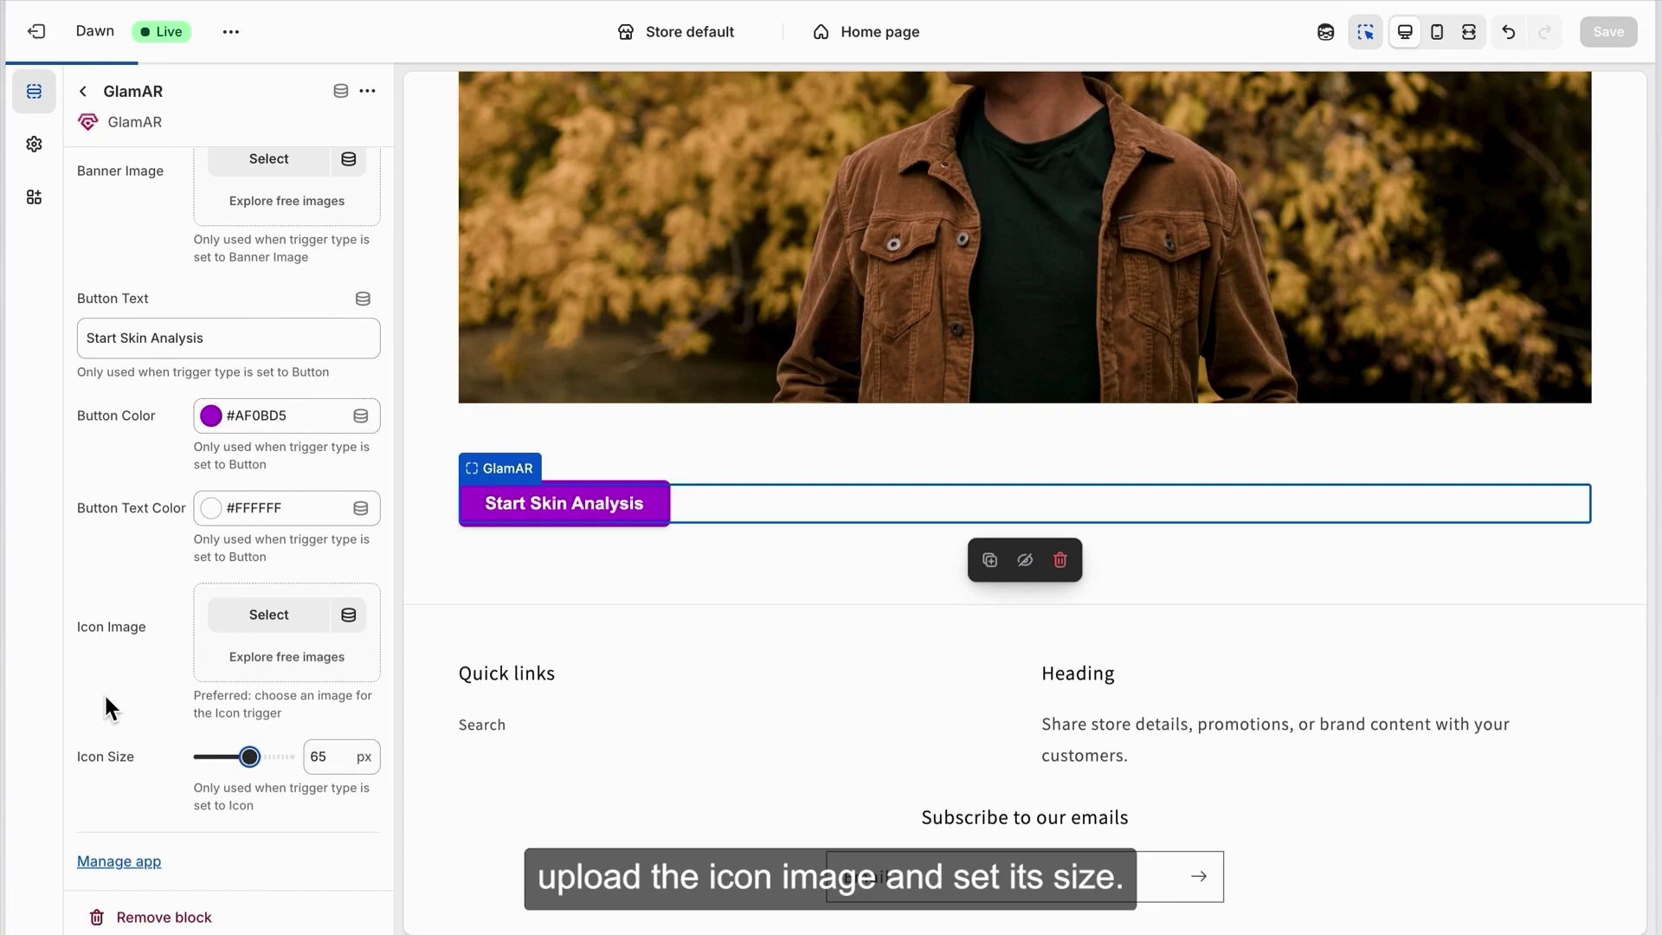
pyautogui.scroll(1, 103, 692)
pyautogui.scroll(2, 102, 692)
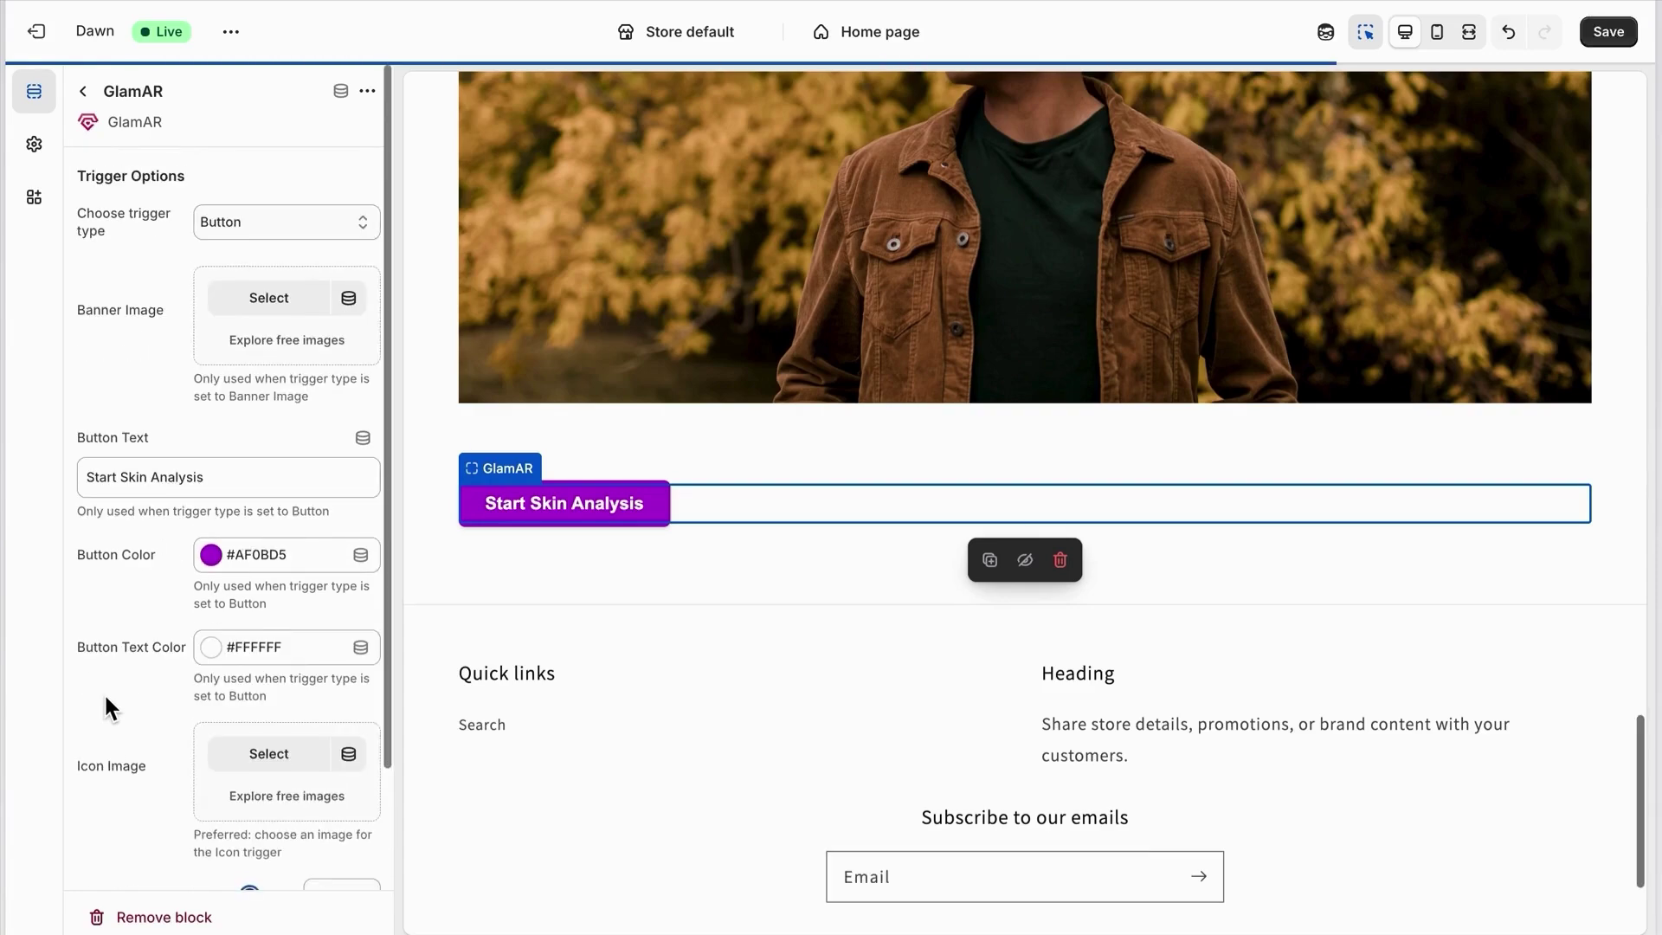
pyautogui.click(1611, 32)
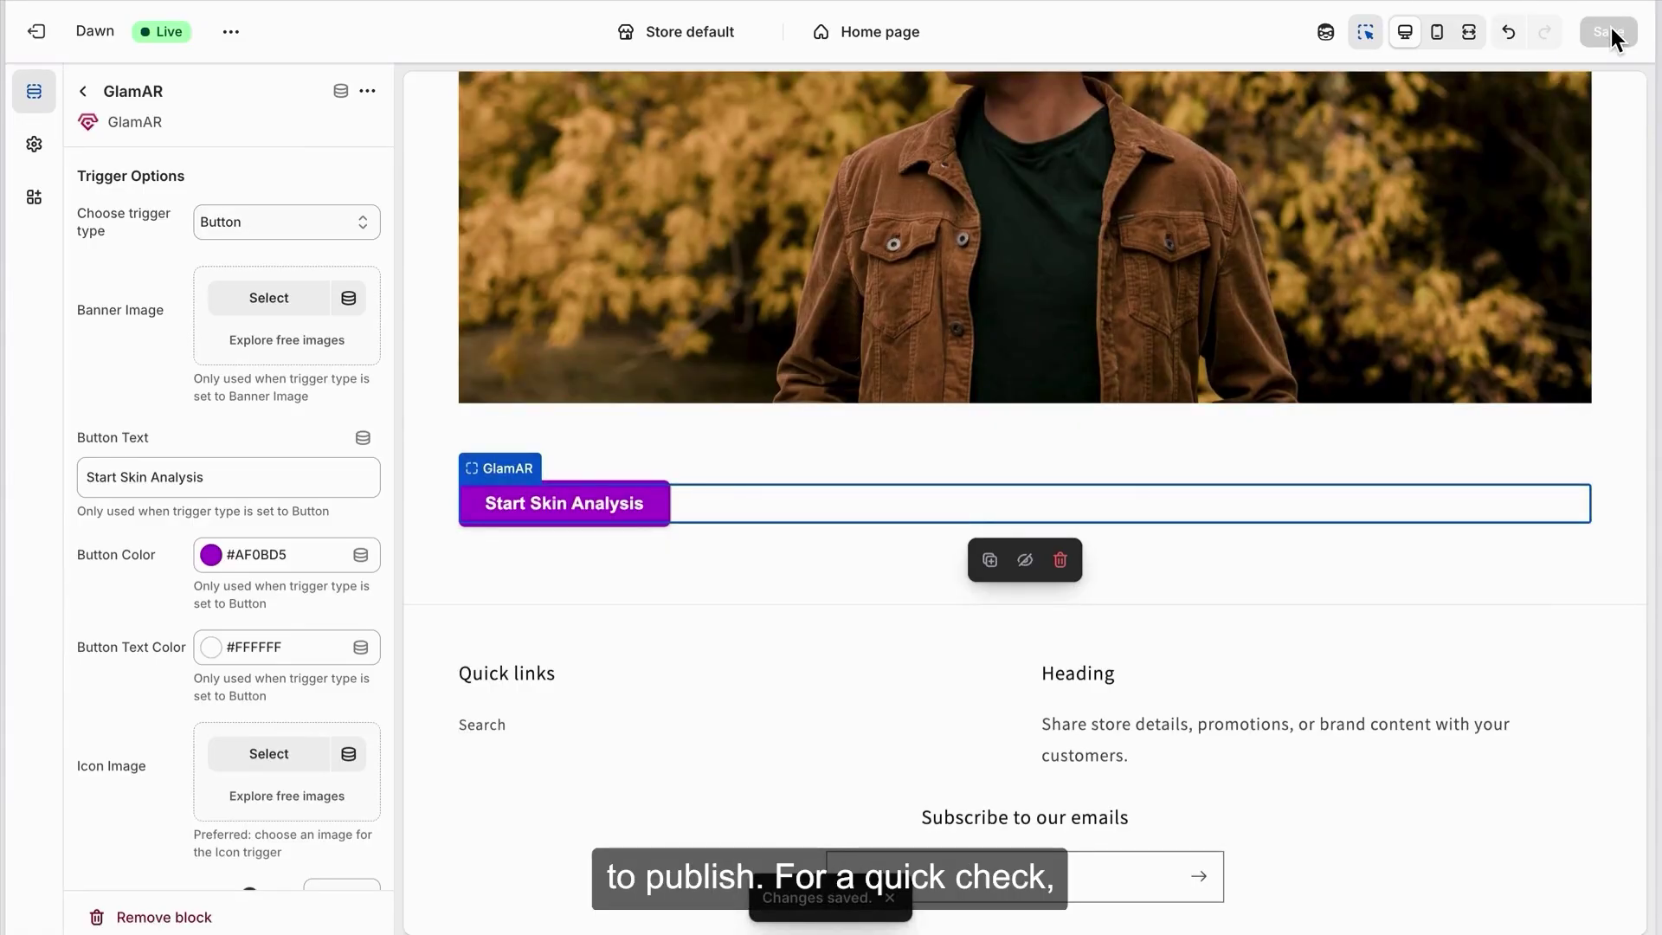
# View the Dawn theme's storefront and locate the Start Skin Analysis button near the end of the home page.
pyautogui.click(228, 31)
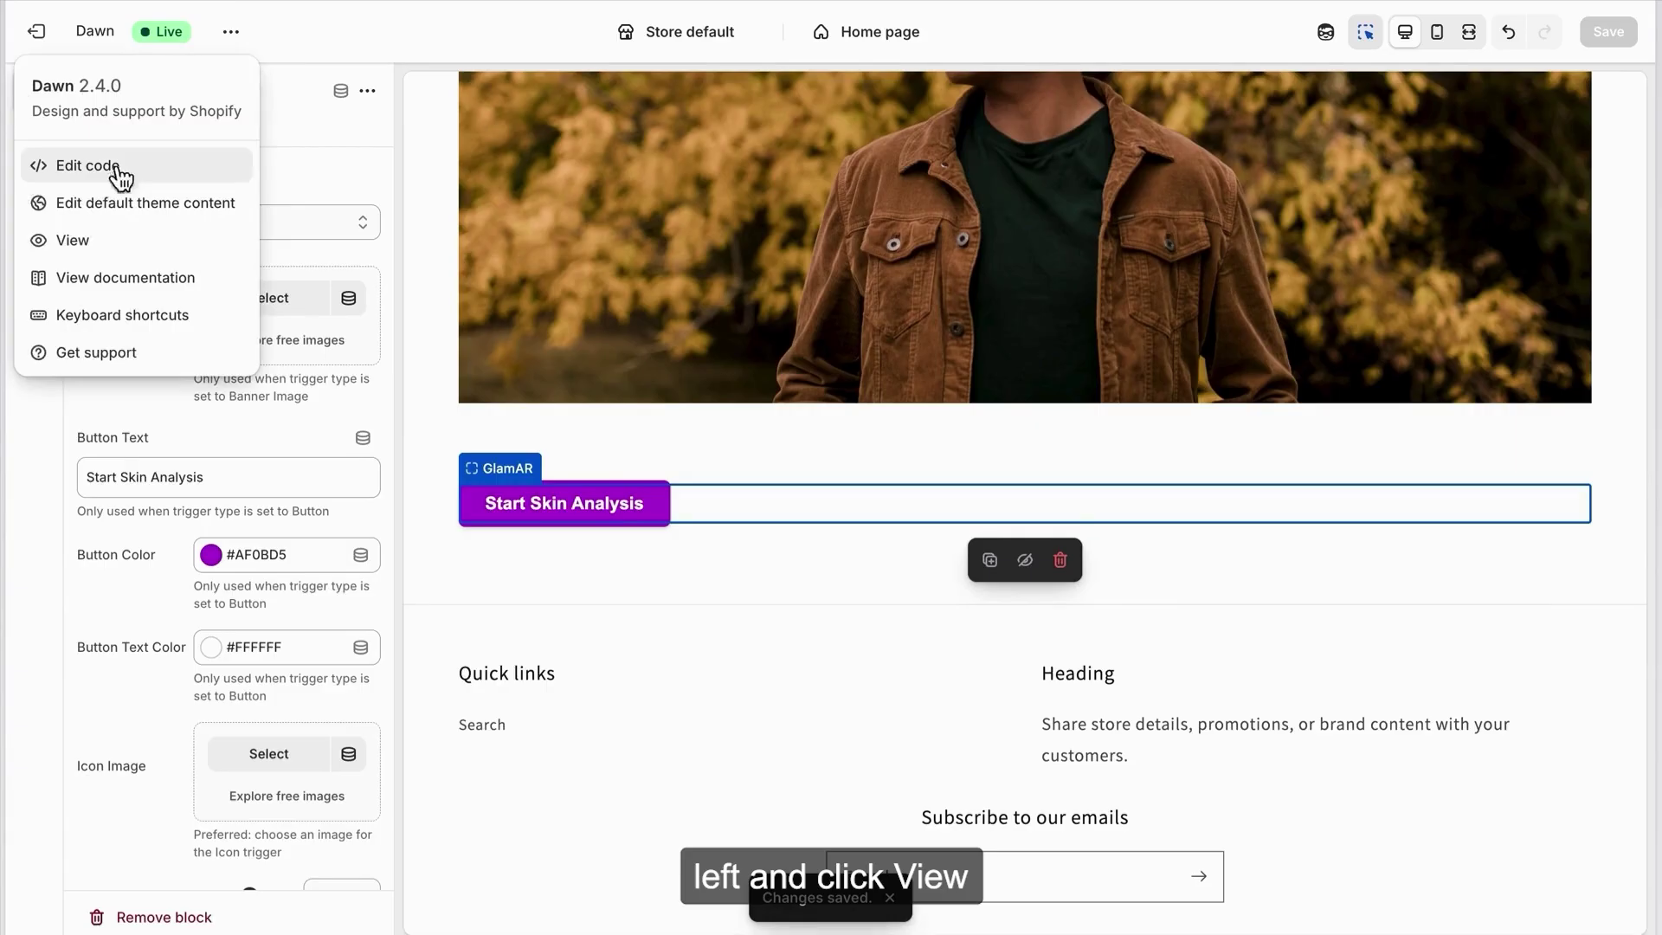
pyautogui.click(91, 232)
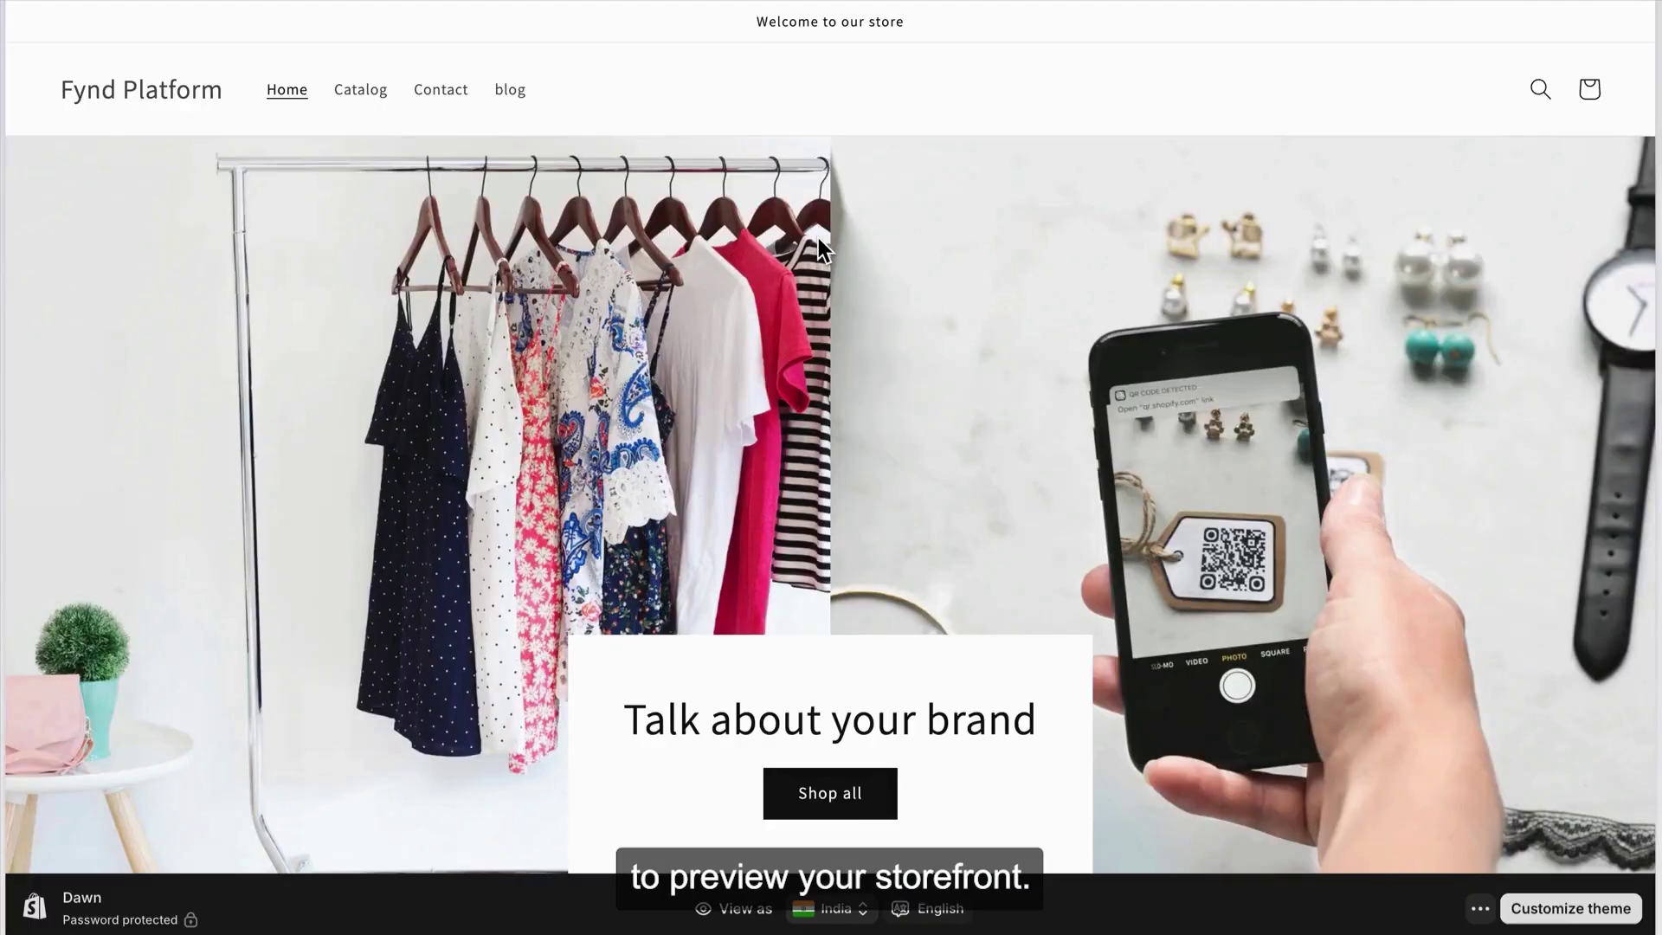
pyautogui.scroll(-5, 818, 238)
pyautogui.scroll(-20, 818, 238)
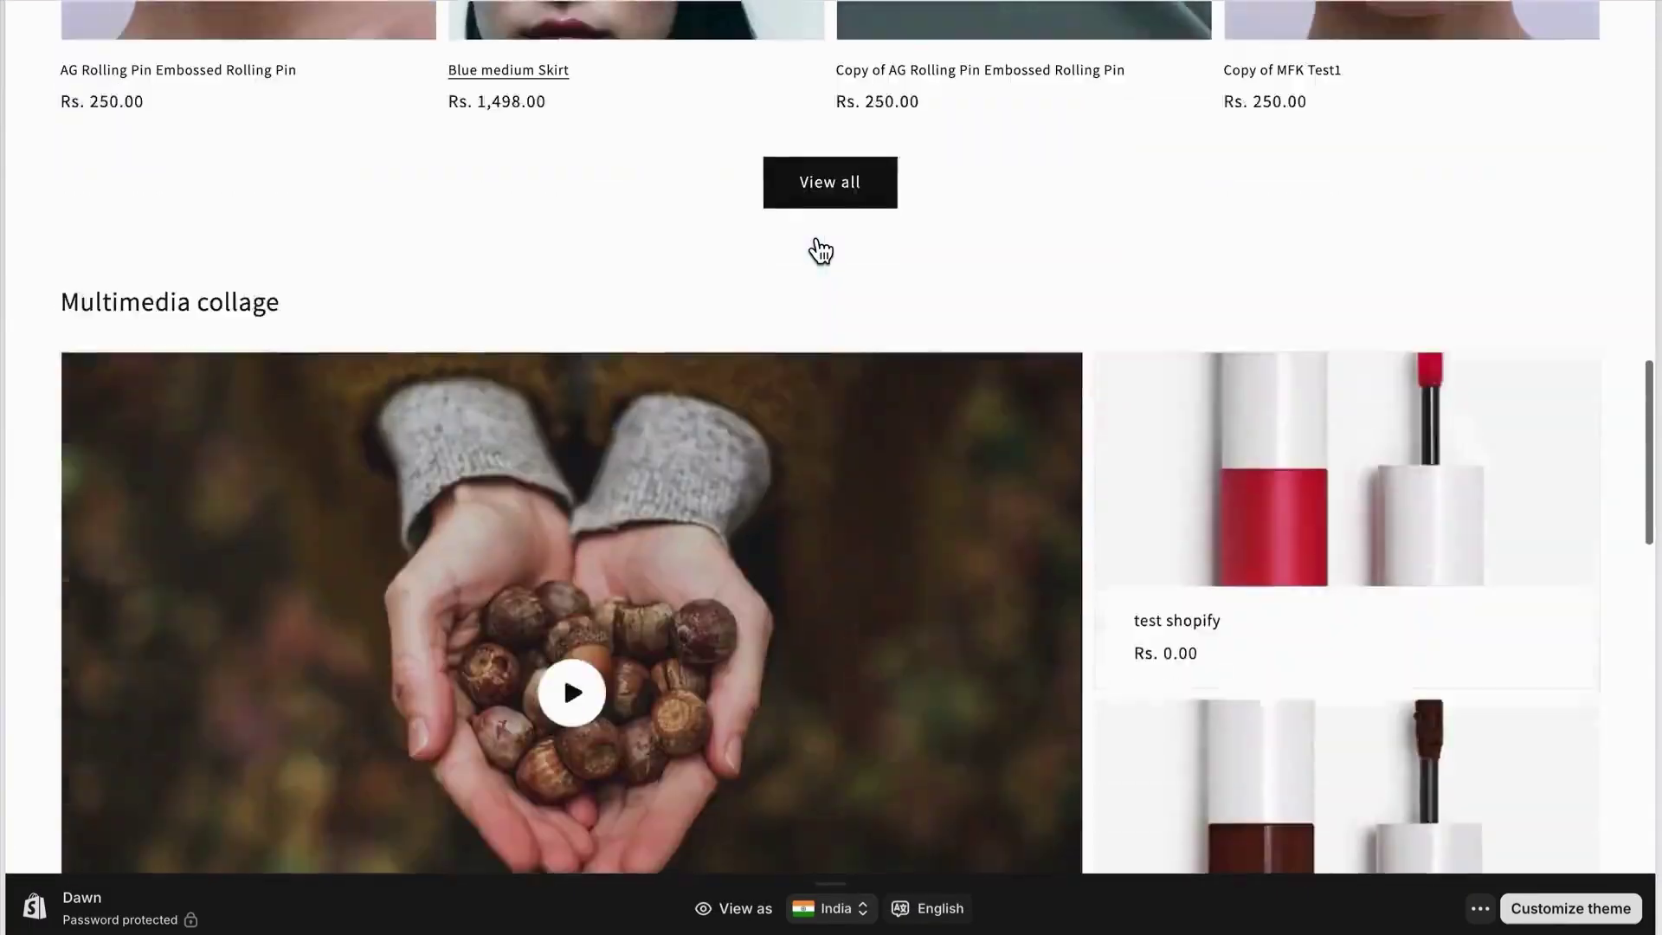
pyautogui.scroll(-4, 818, 249)
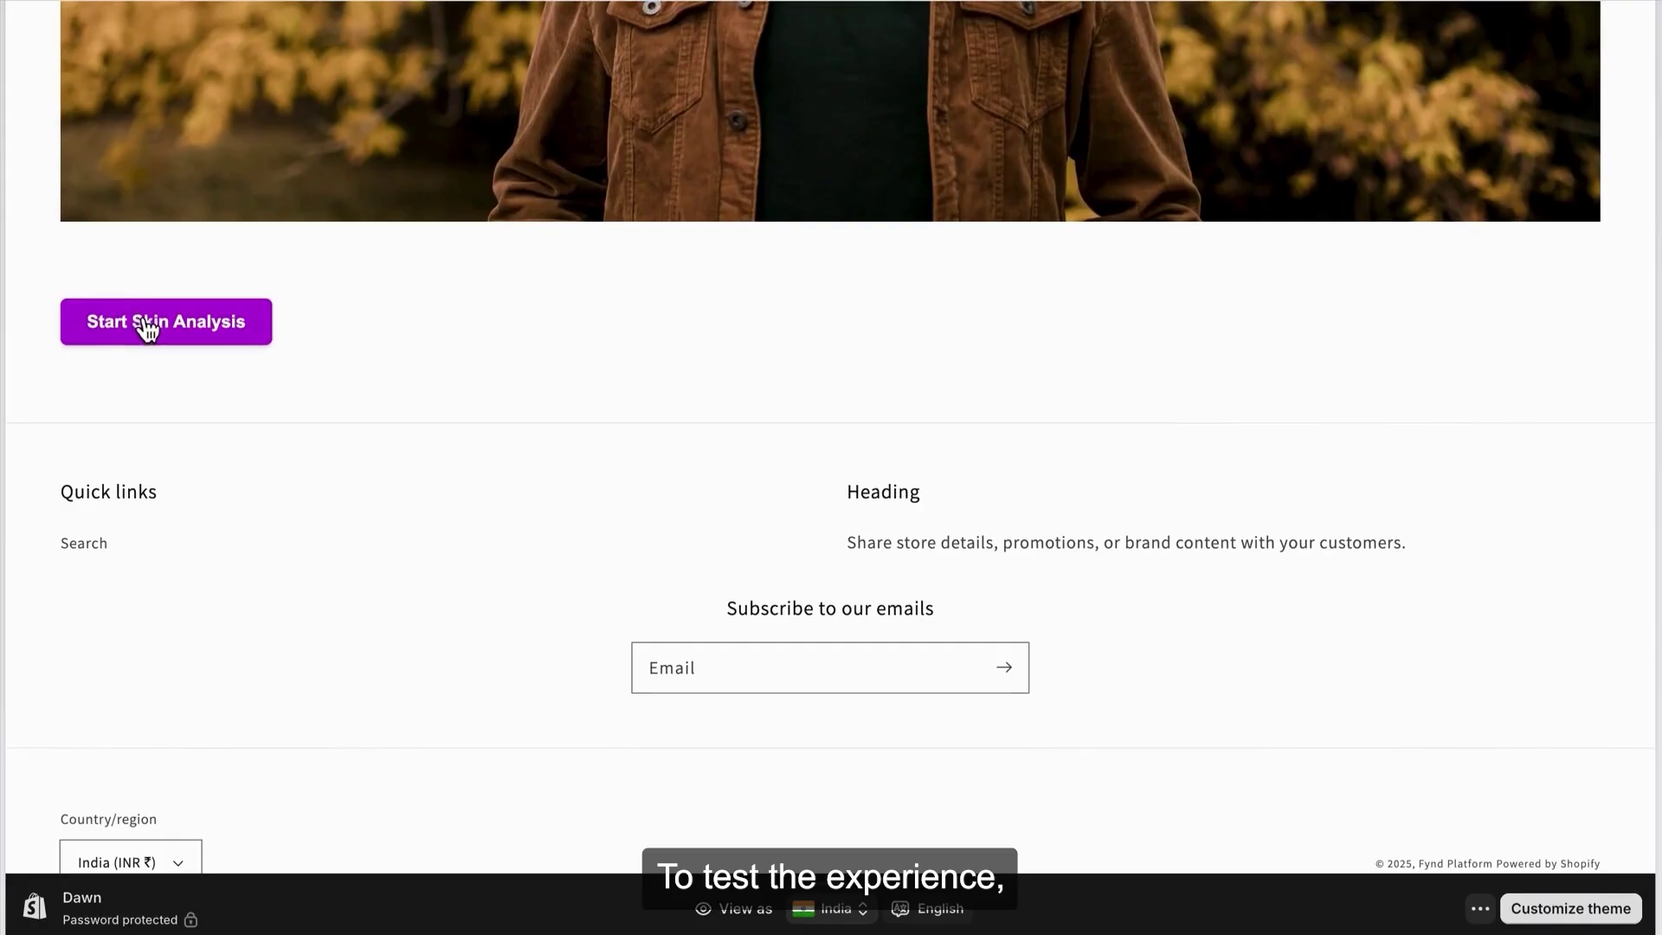
# Run a skin analysis from the storefront widget and examine the detailed skin scores in the personalized report.
pyautogui.click(146, 322)
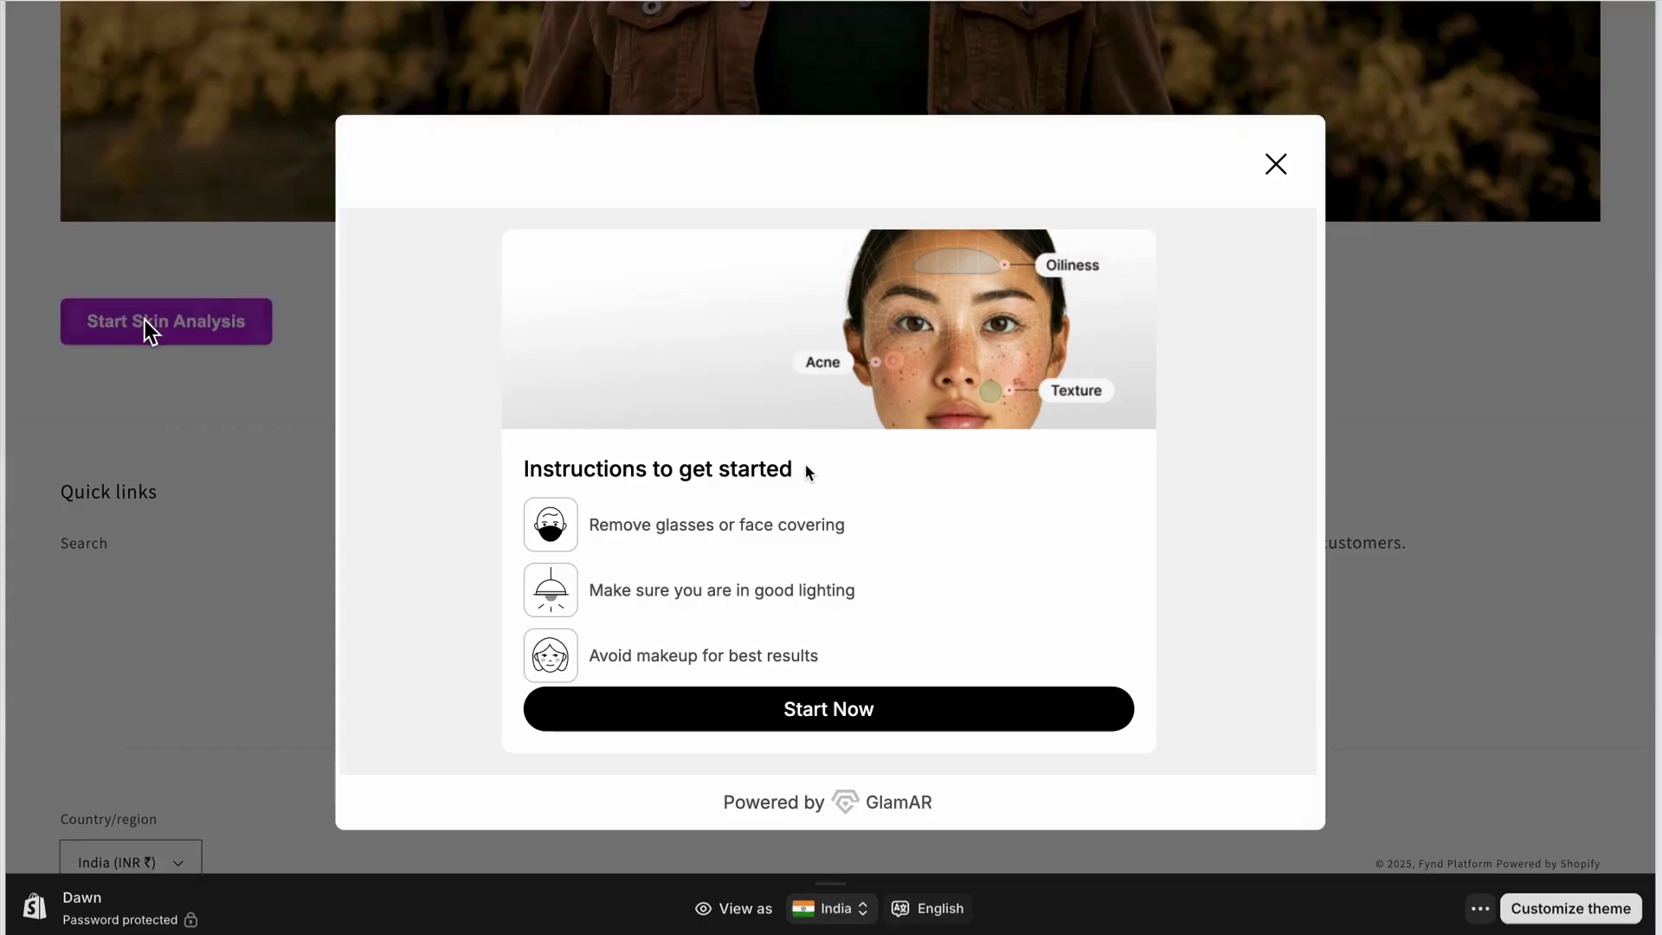
pyautogui.click(846, 709)
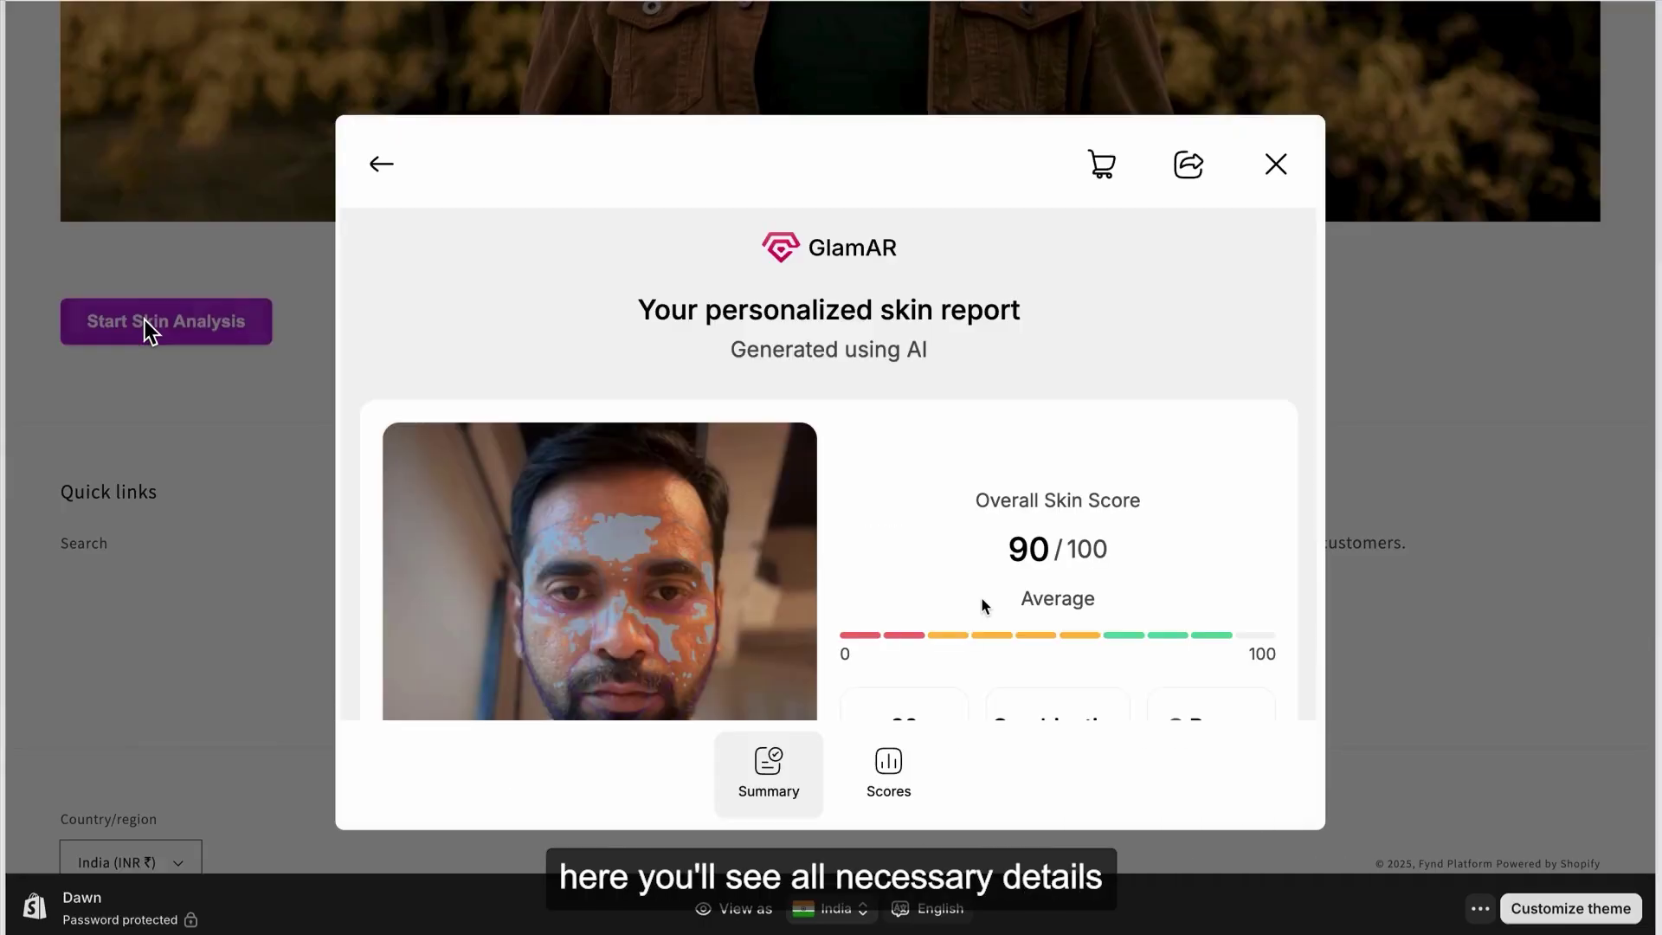
pyautogui.scroll(-8, 980, 596)
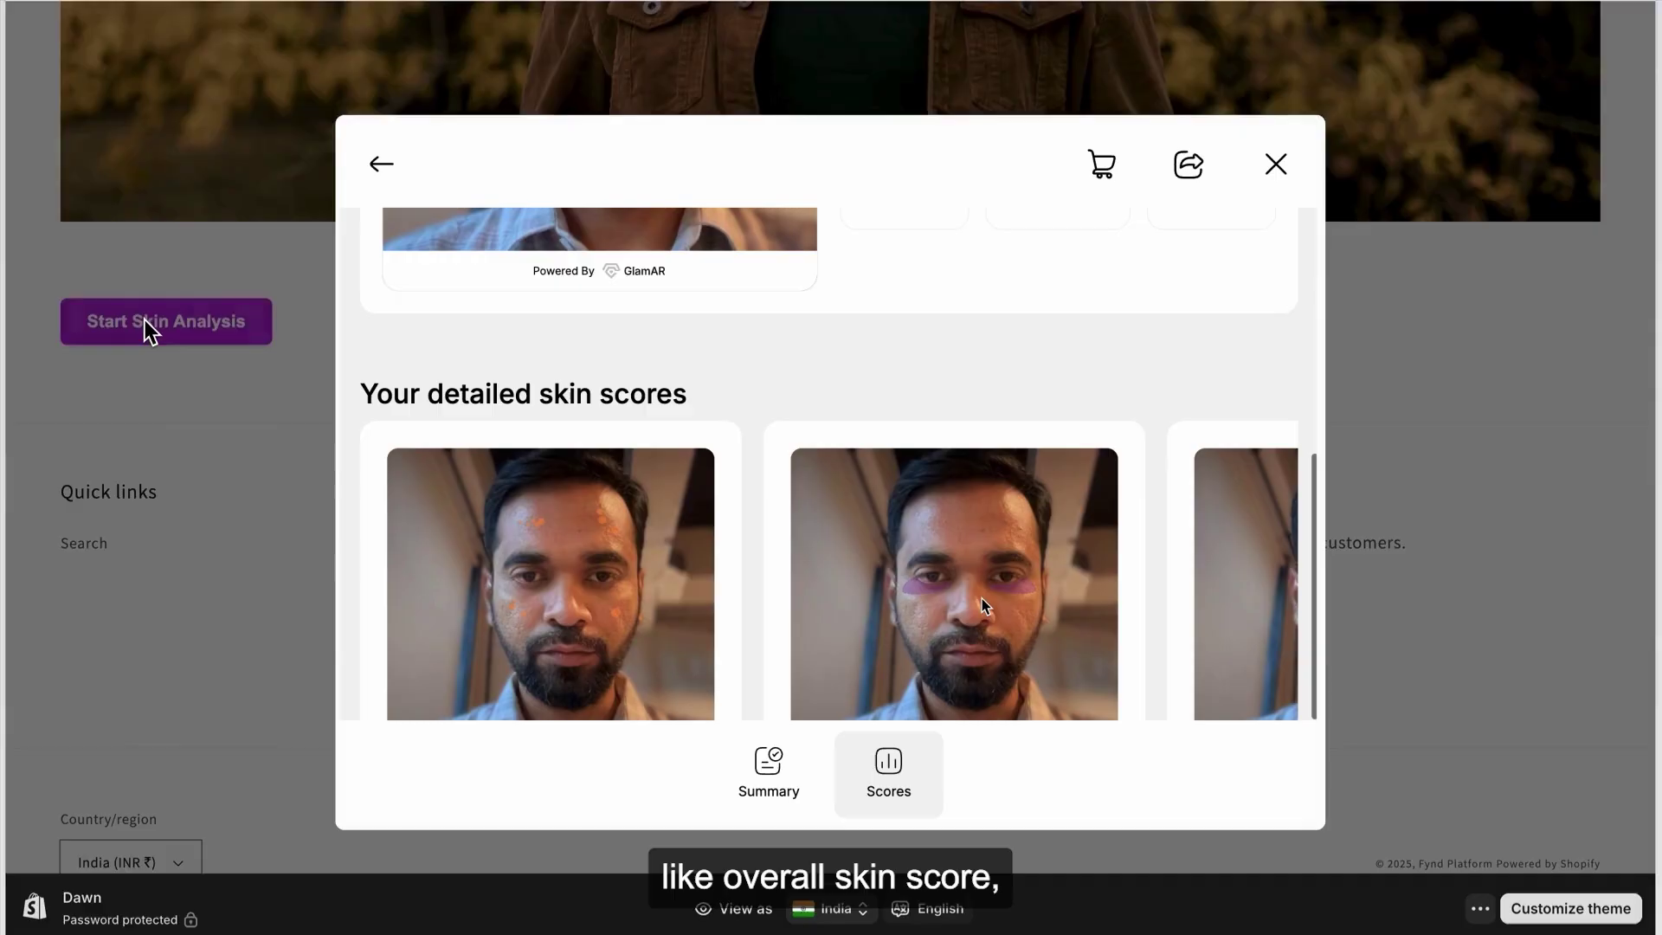
pyautogui.scroll(-2, 981, 599)
pyautogui.hscroll(4, 1006, 413)
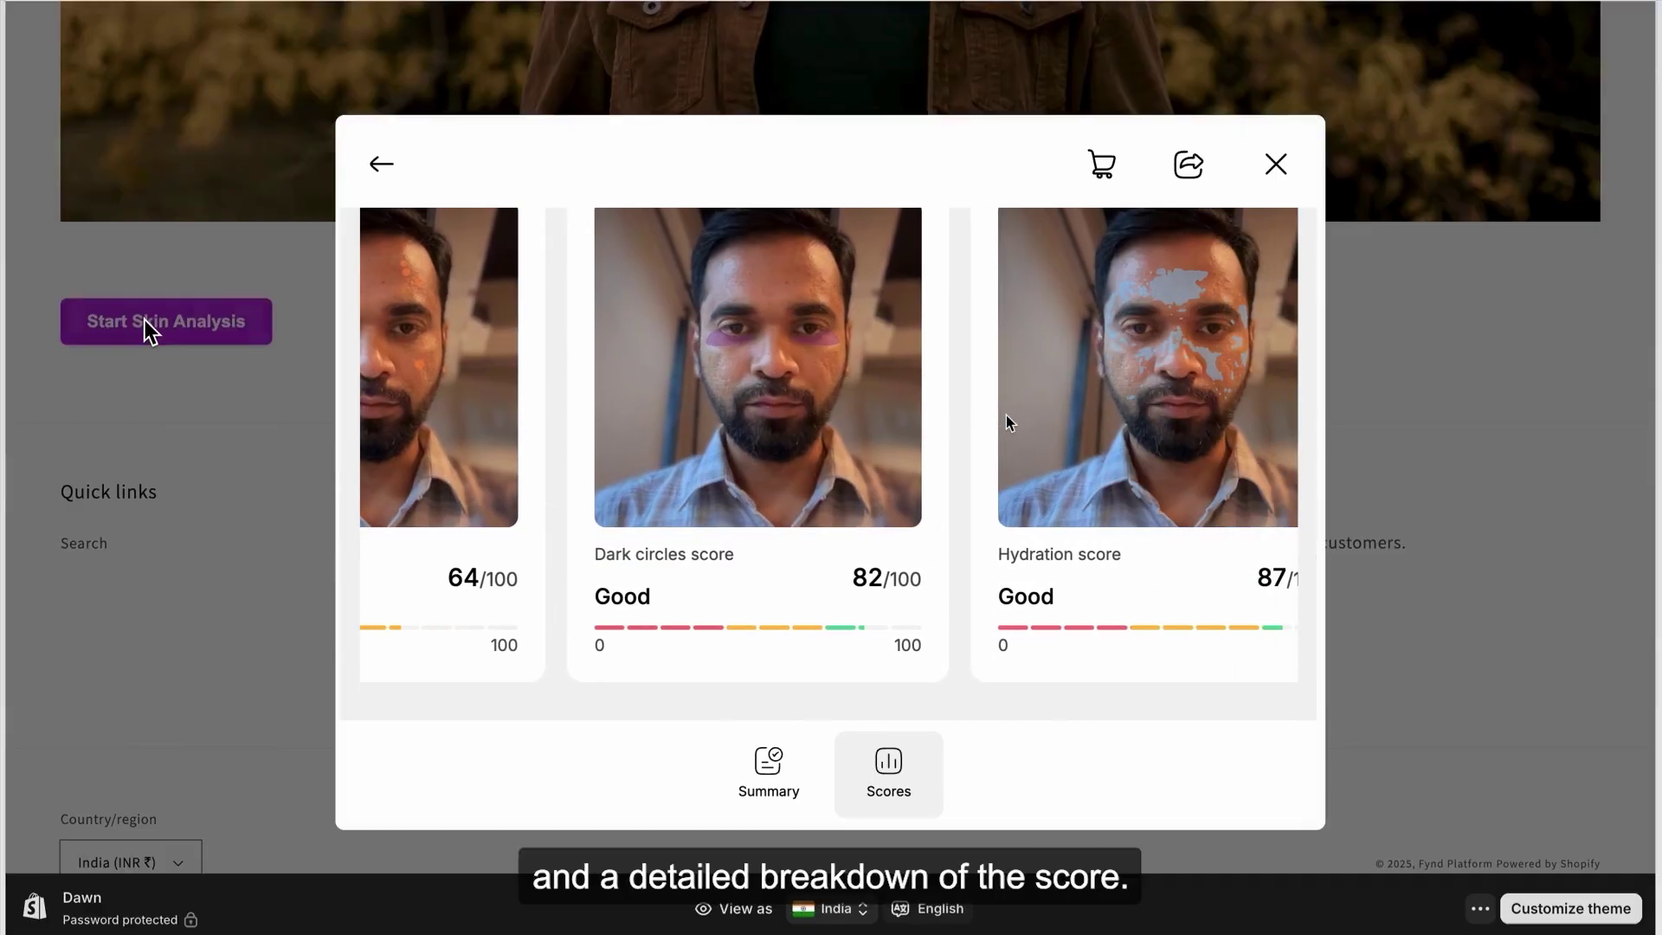
pyautogui.hscroll(10, 1005, 414)
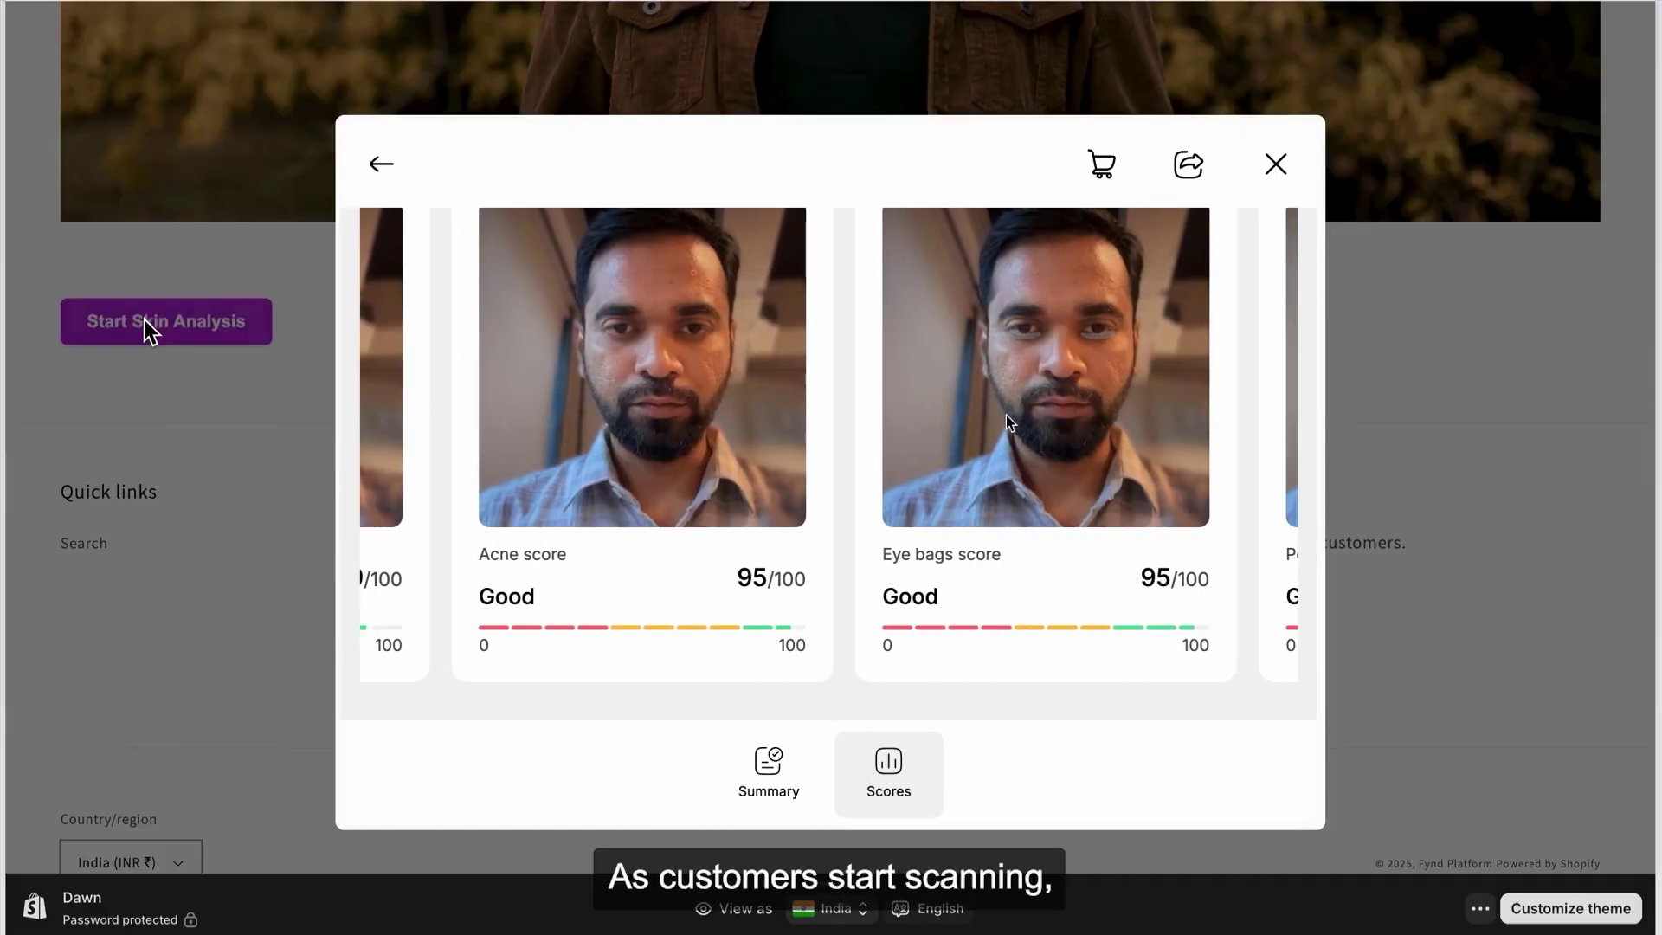
pyautogui.hscroll(6, 1006, 414)
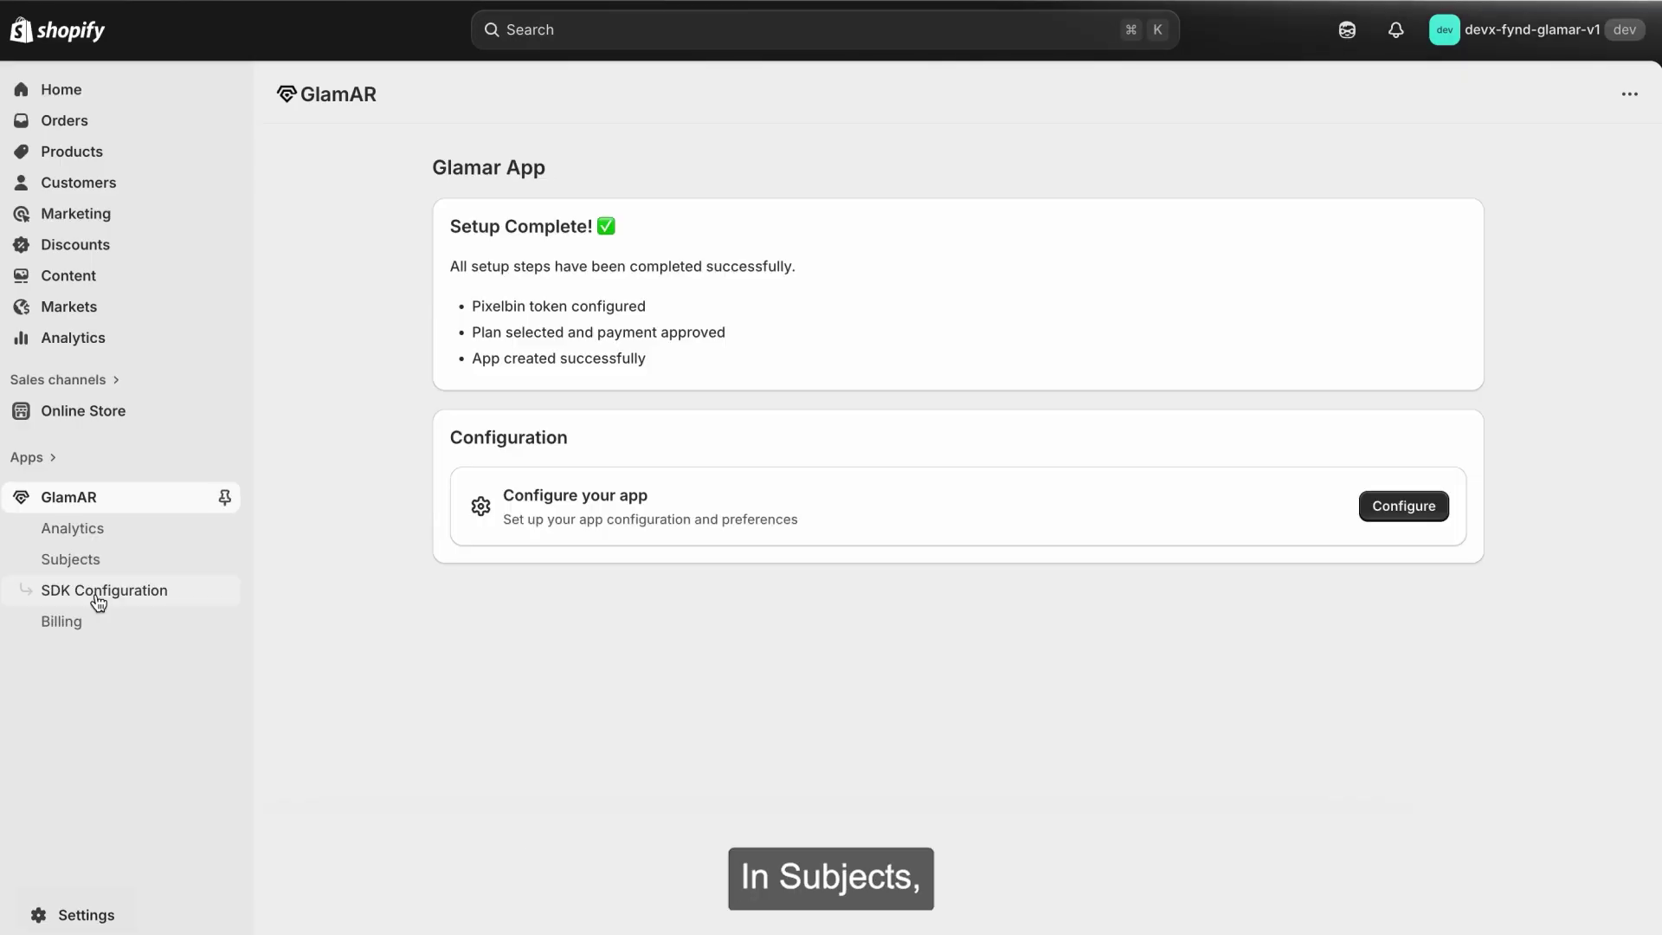
# Open the scanned subject in GlamAR's Subjects and review its full skin report with the detailed scores.
pyautogui.click(95, 564)
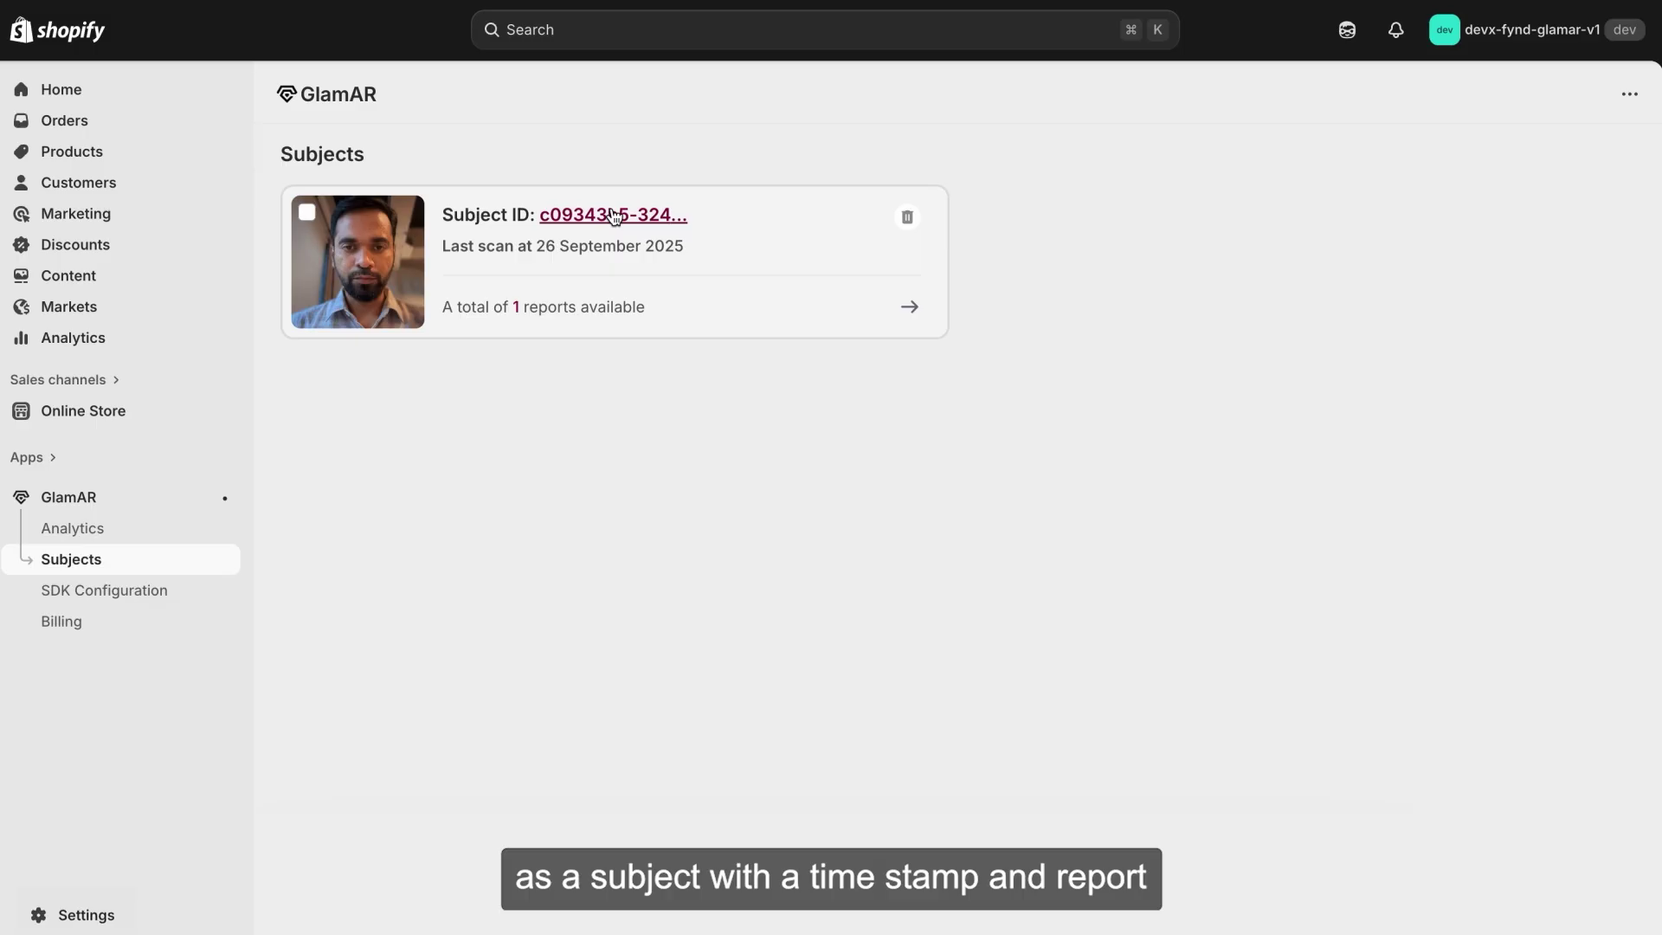
pyautogui.click(613, 215)
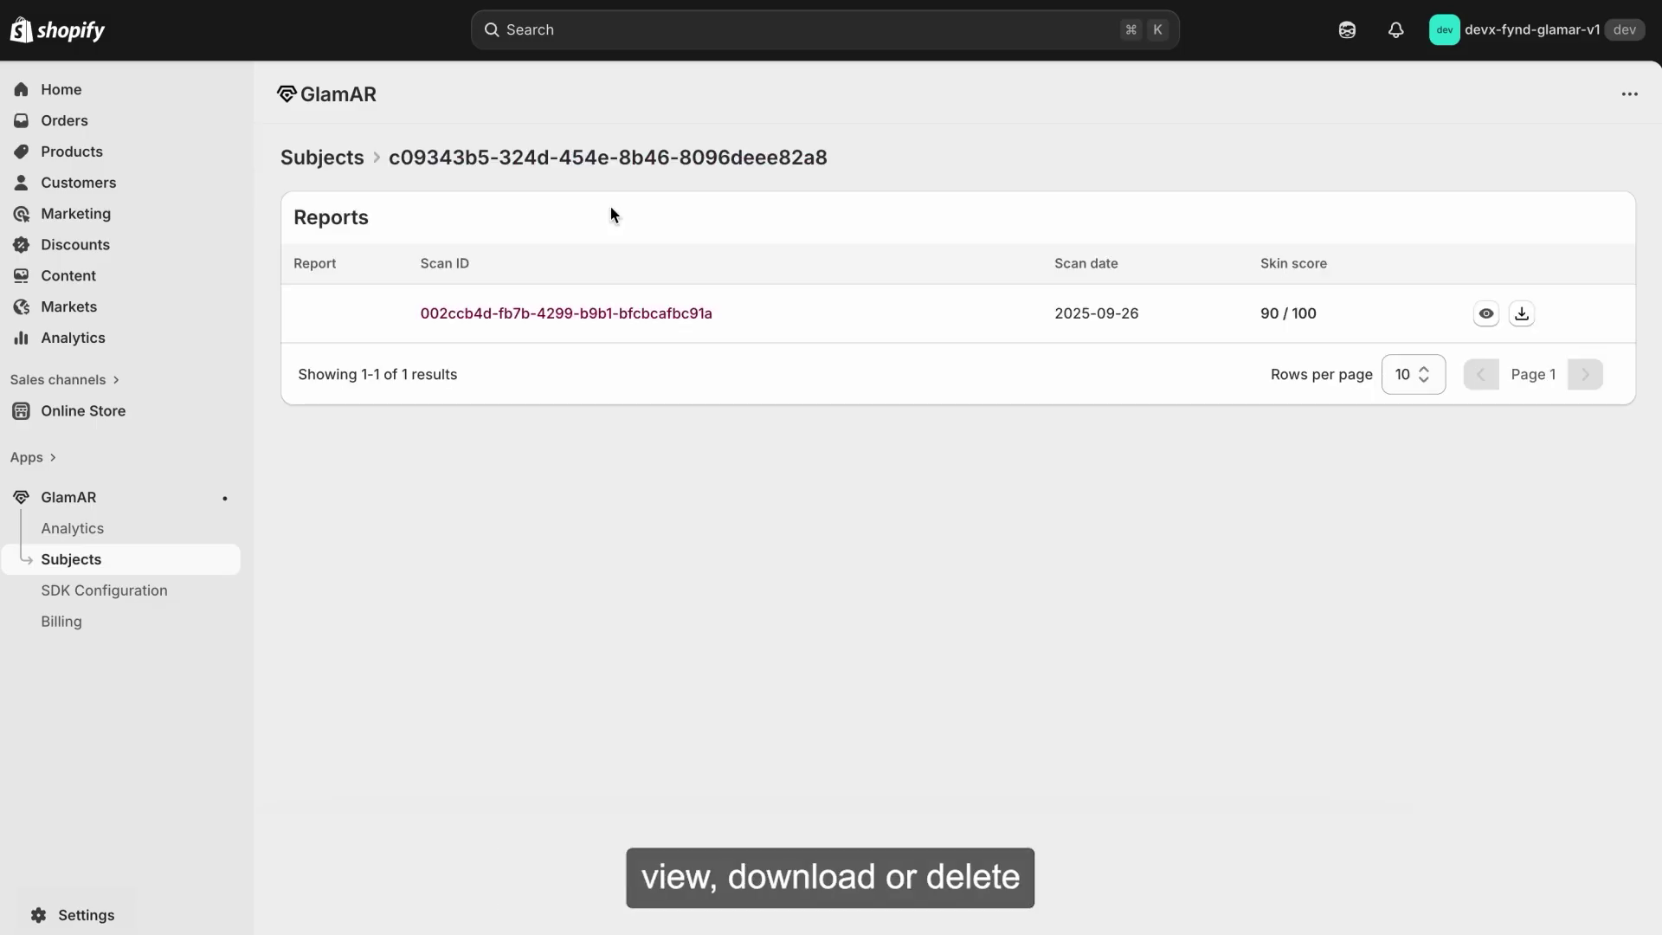
pyautogui.click(1485, 316)
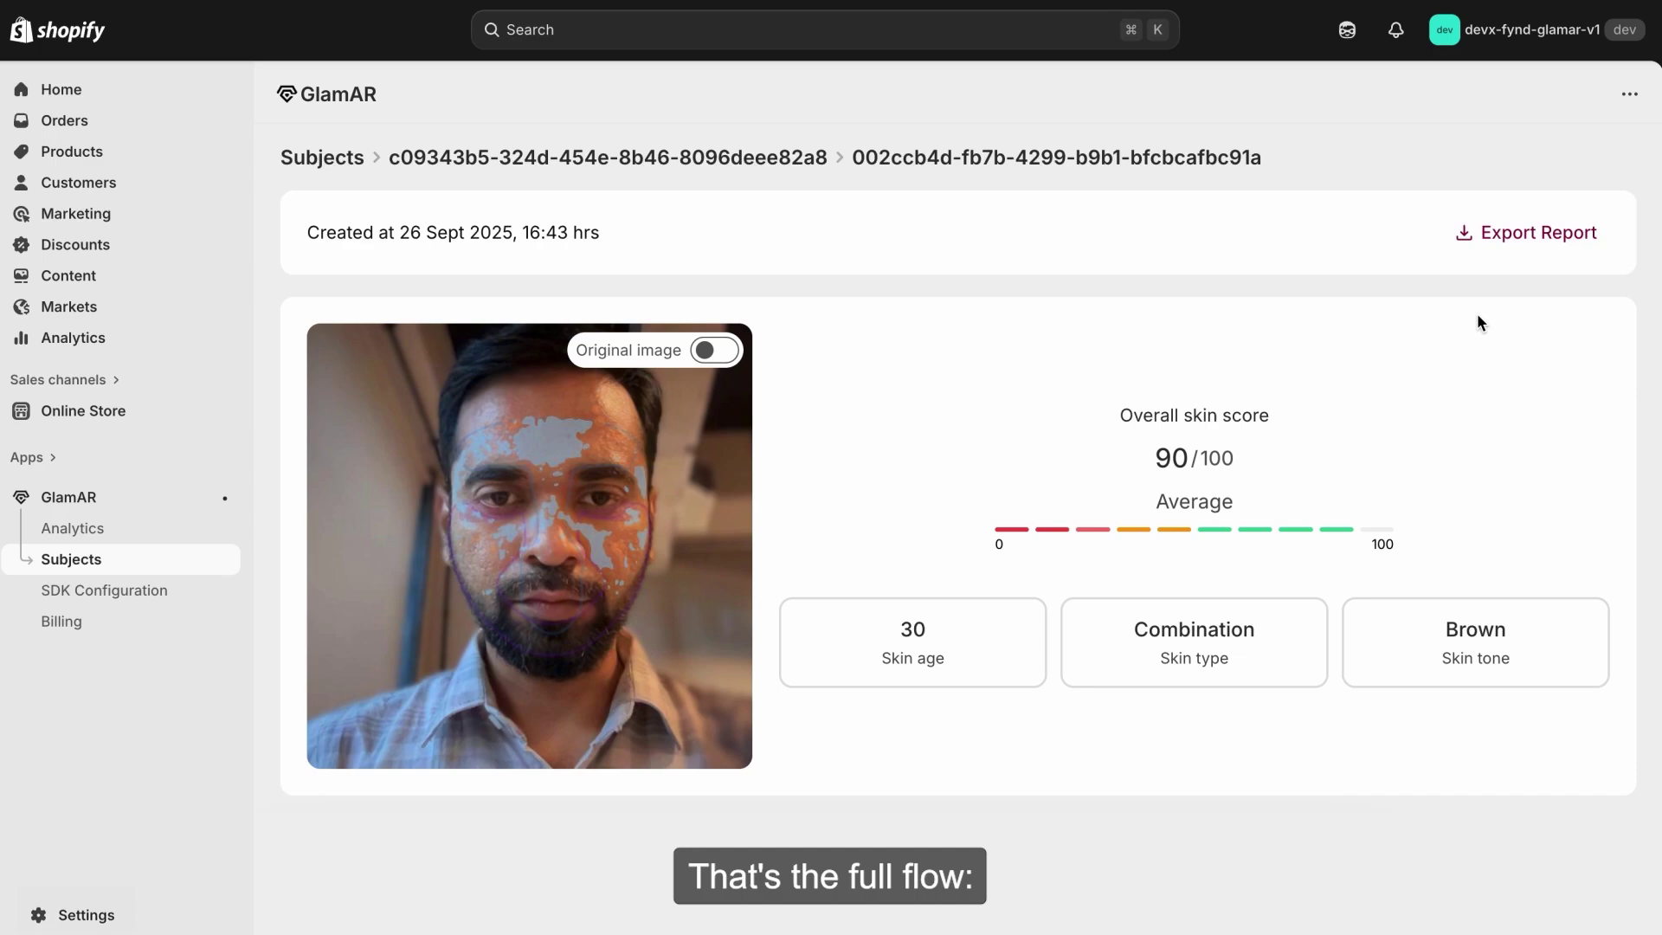
pyautogui.scroll(-6, 973, 517)
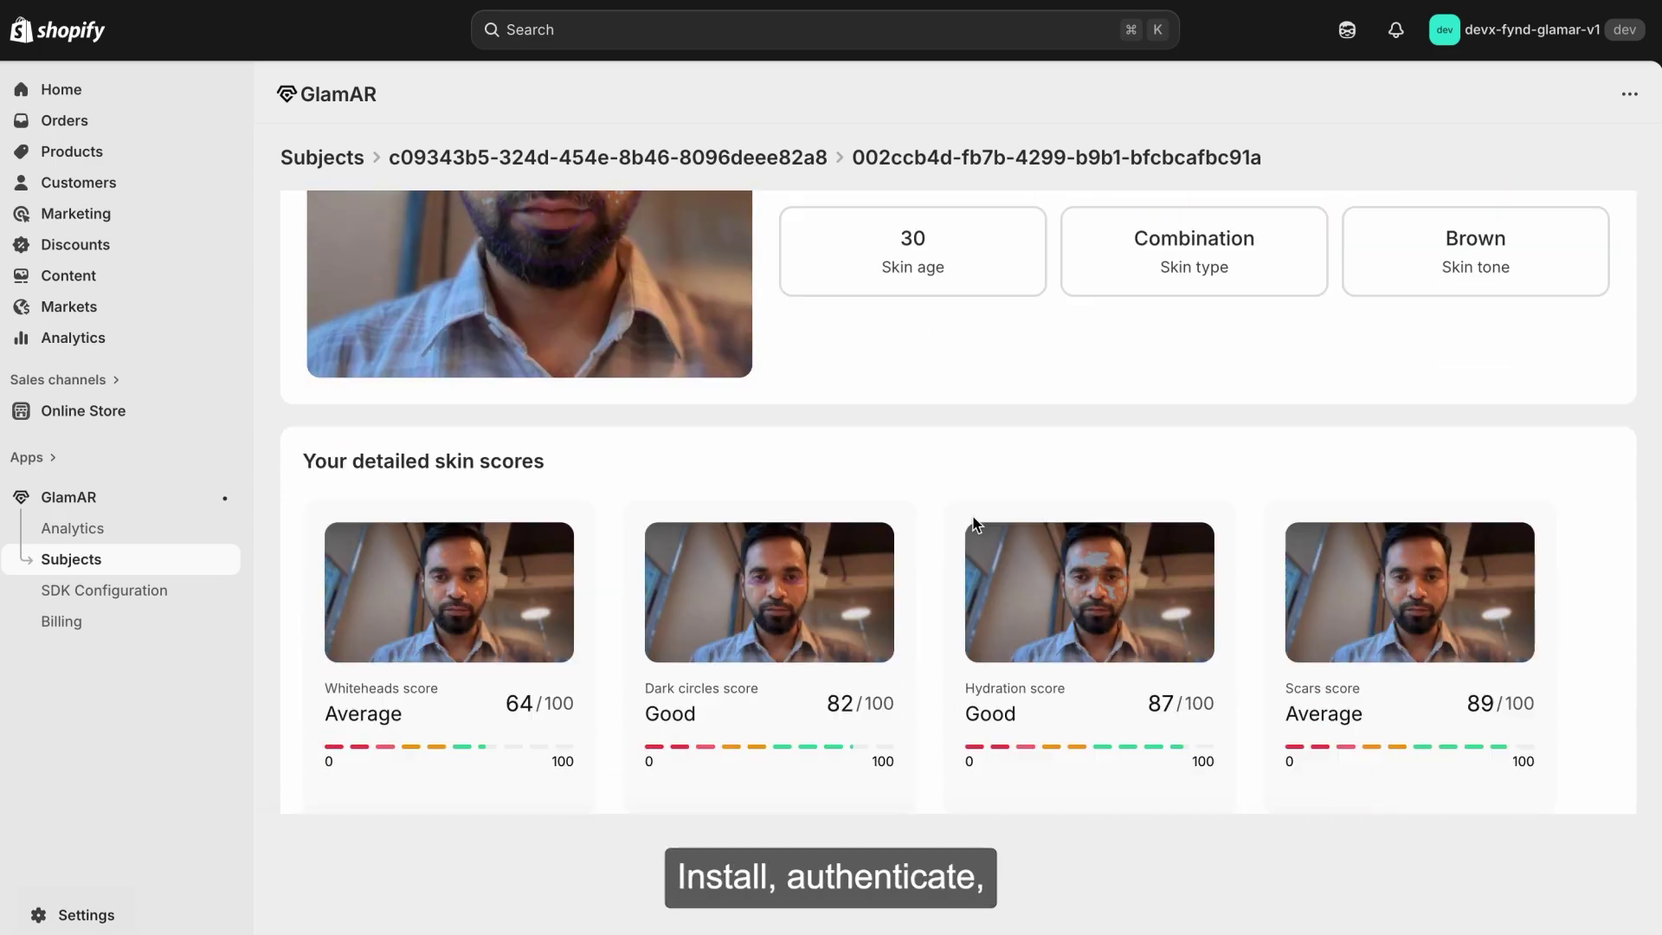
pyautogui.scroll(-5, 973, 522)
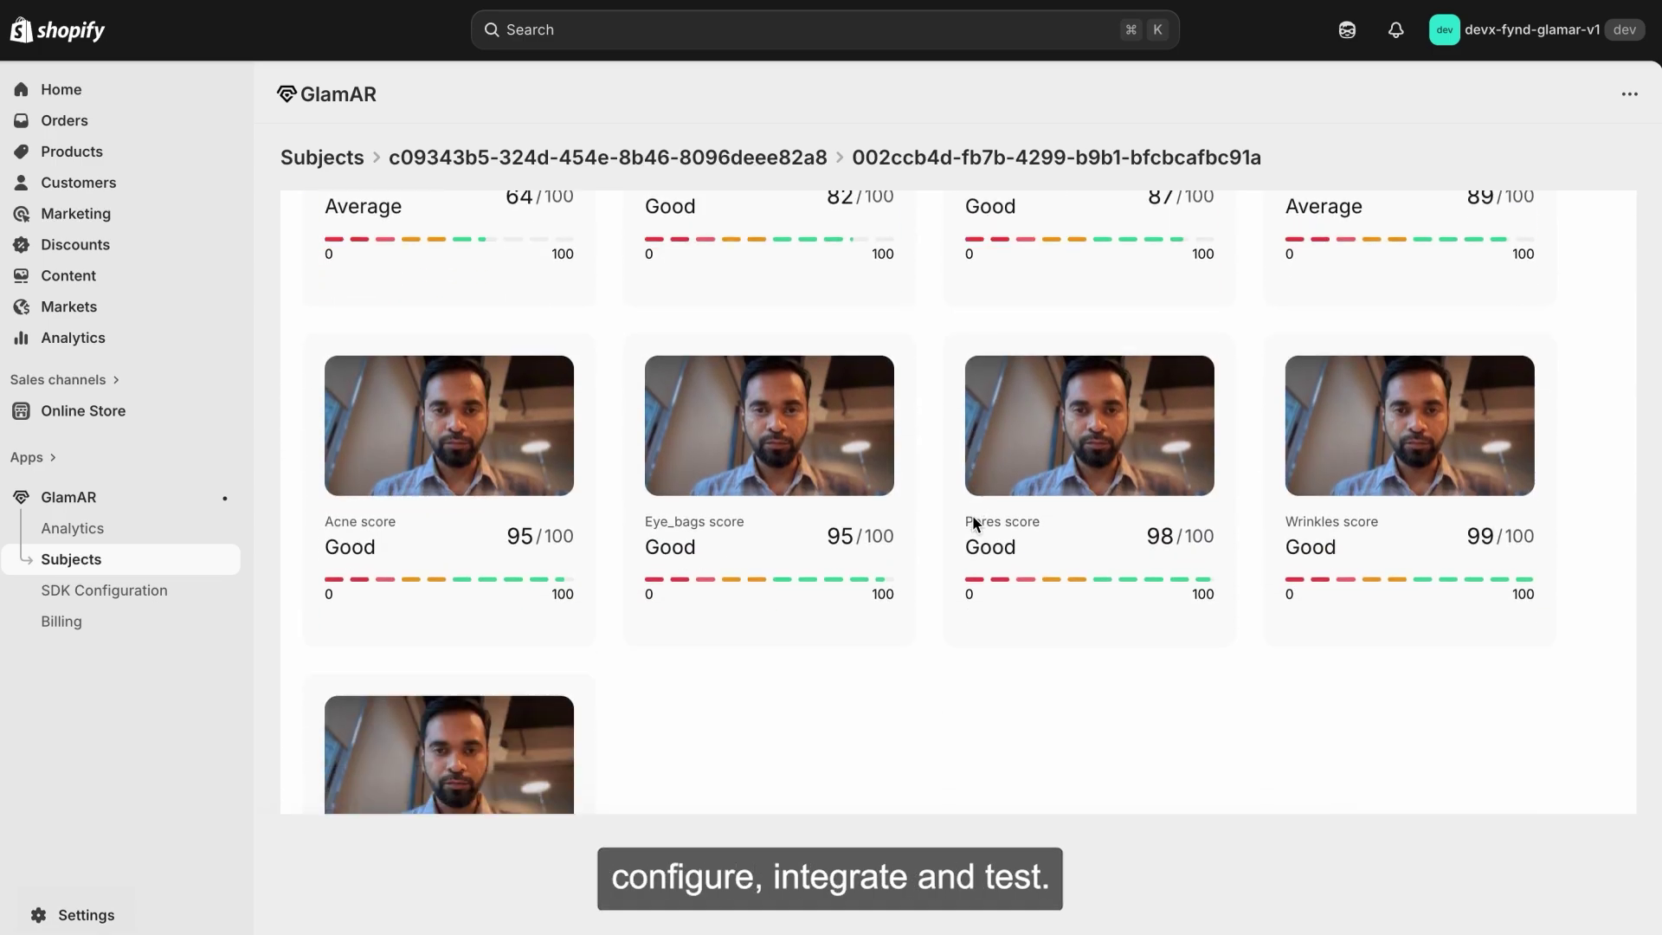
pyautogui.scroll(11, 973, 516)
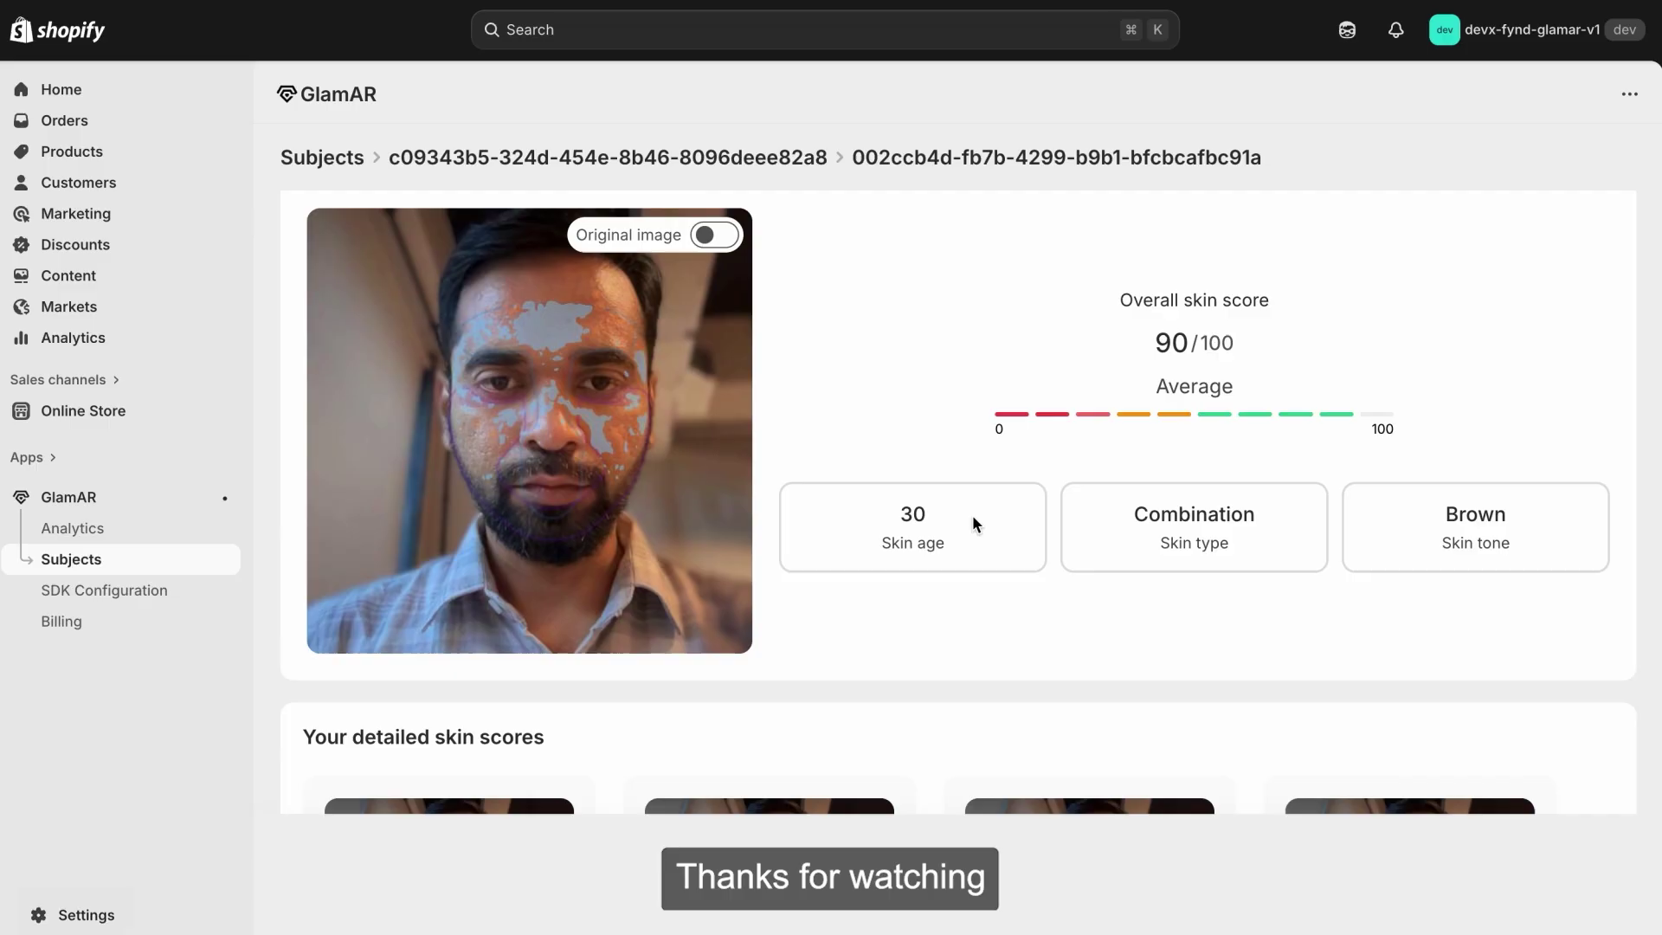